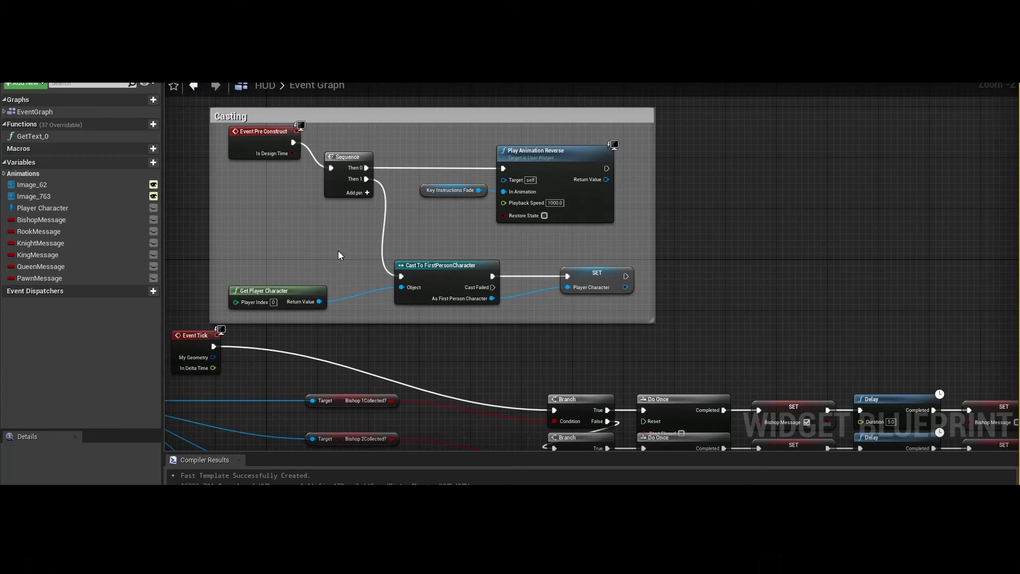
# Pan the level blueprint to inspect the credits widget creation, Add to Viewport and Do Once nodes
pyautogui.moveTo(340, 254); pyautogui.dragTo(432, 233, button='right')
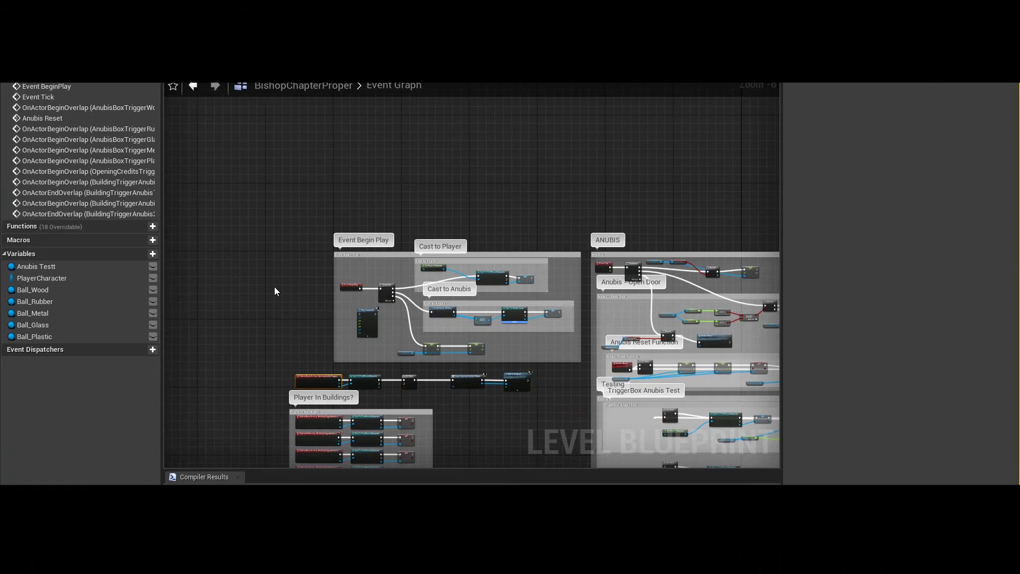
pyautogui.scroll(-2, 275, 288)
pyautogui.moveTo(308, 309); pyautogui.dragTo(267, 201, button='right')
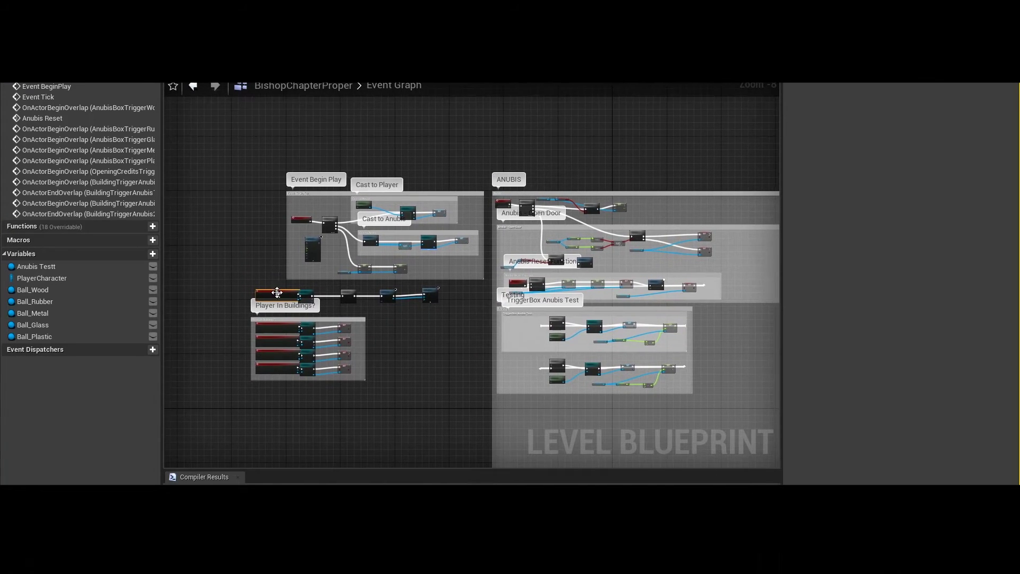
pyautogui.scroll(5, 273, 228)
pyautogui.scroll(3, 454, 339)
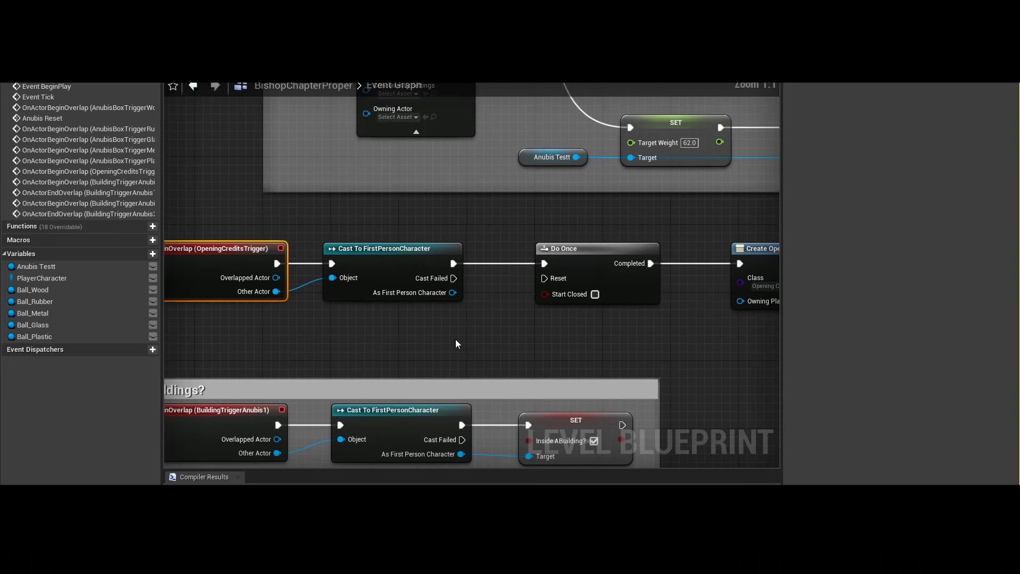
pyautogui.moveTo(454, 339); pyautogui.dragTo(209, 324, button='right')
pyautogui.moveTo(491, 328); pyautogui.dragTo(257, 334, button='right')
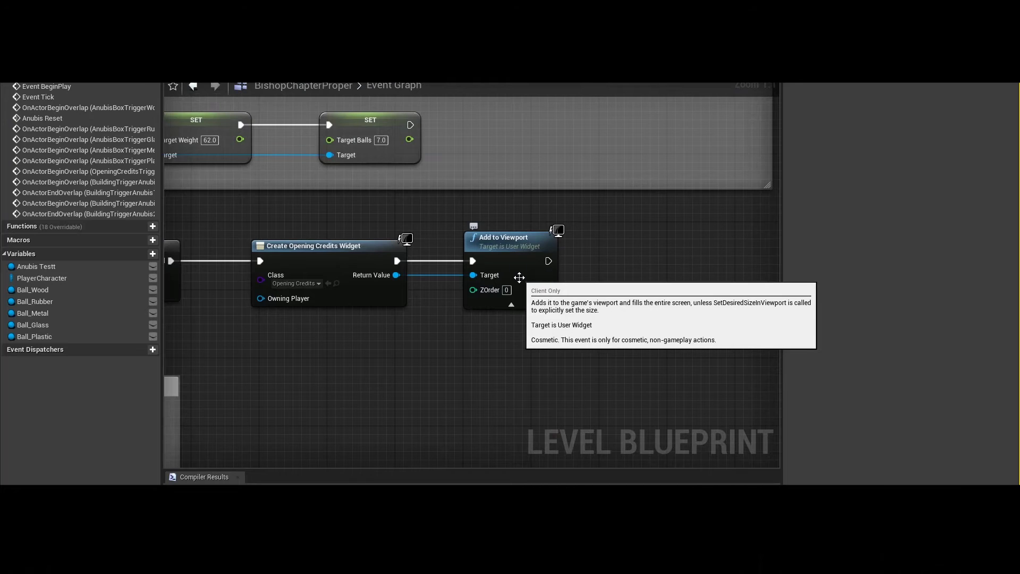
pyautogui.moveTo(445, 311); pyautogui.dragTo(580, 407, button='right')
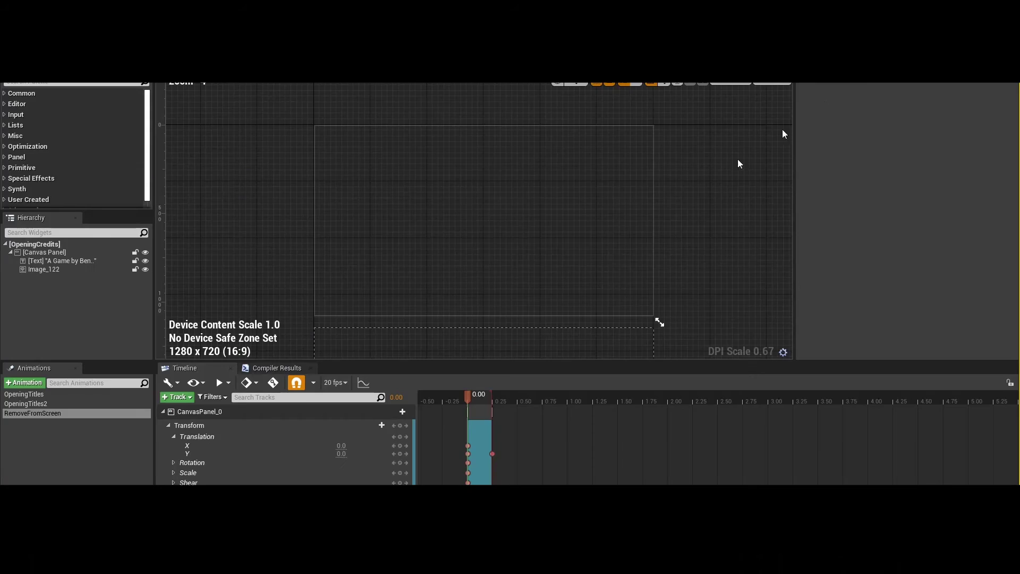
# Open the RemoveFromScreen animation and review the earlier Play Animation Forward and SET nodes
pyautogui.click(31, 413)
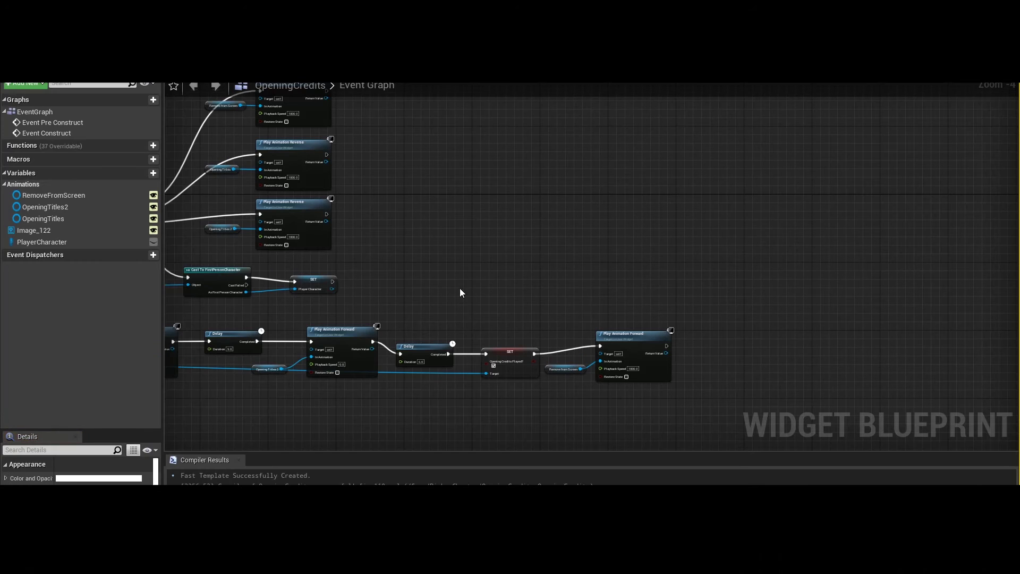
pyautogui.scroll(4, 459, 288)
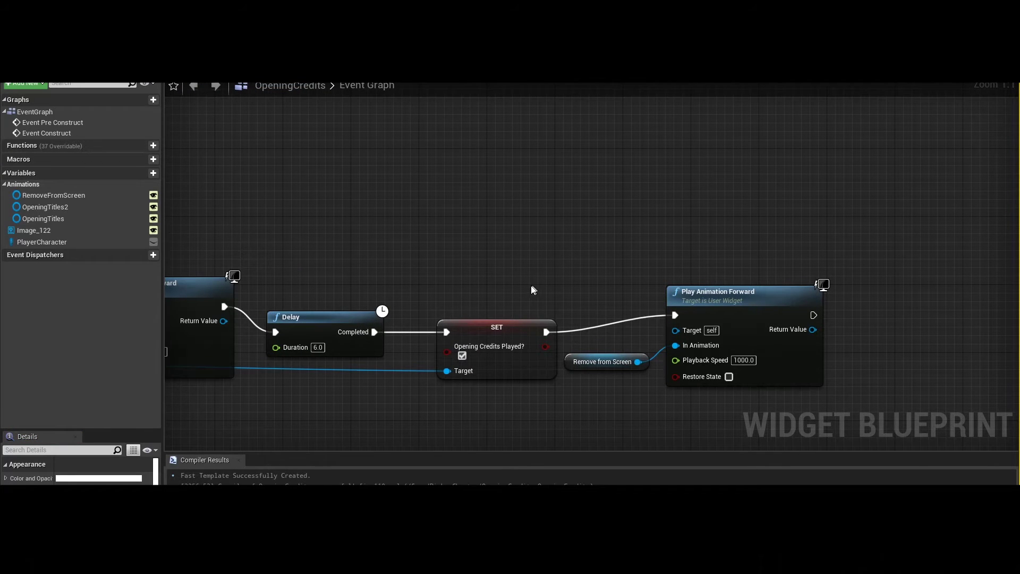
pyautogui.moveTo(473, 298); pyautogui.dragTo(591, 243, button='right')
pyautogui.scroll(-3, 567, 313)
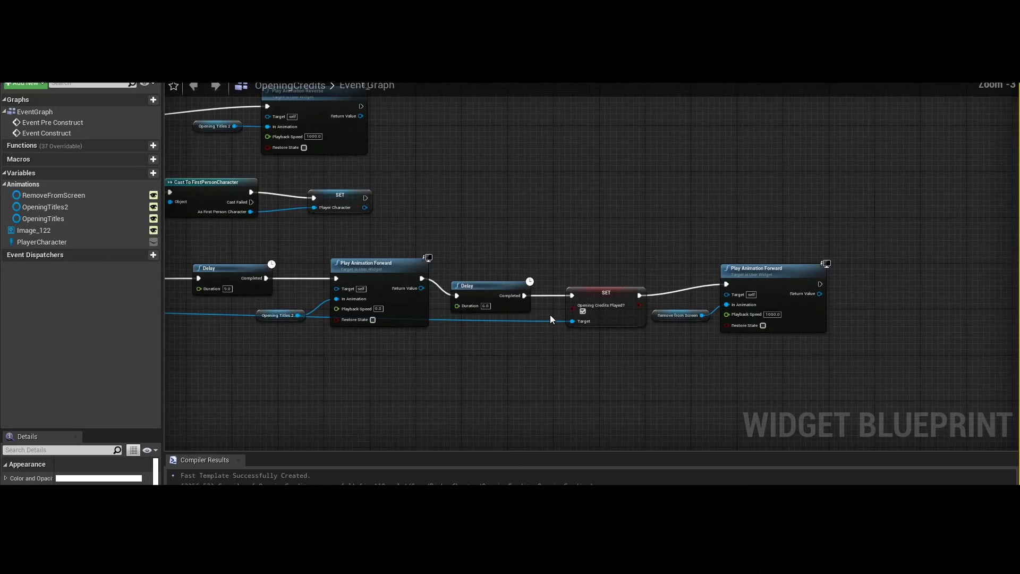
pyautogui.scroll(-4, 581, 324)
pyautogui.scroll(5, 474, 314)
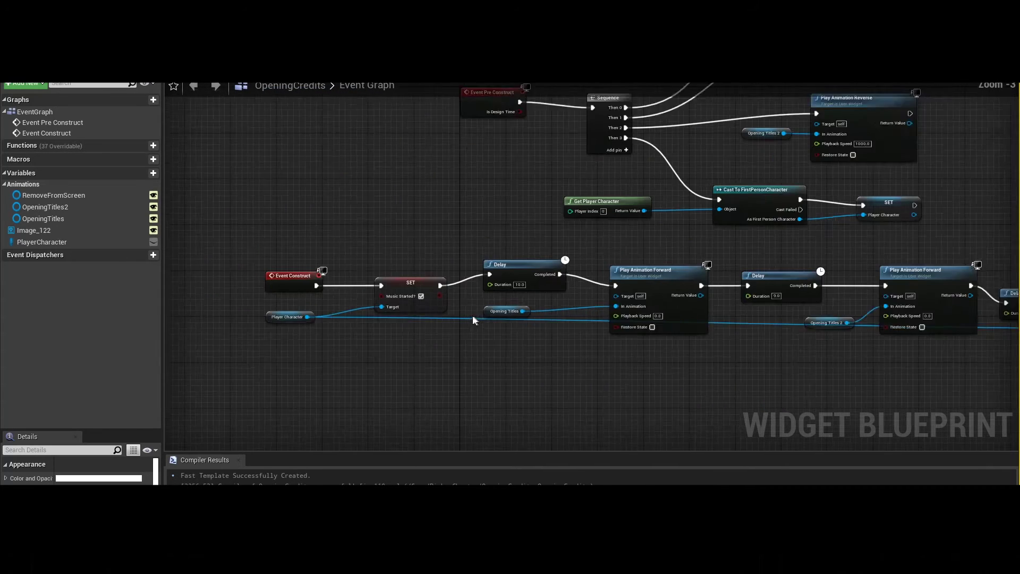
# Frame the Event Pre Construct, Sequence and the whole HUD node network with its Casting group
pyautogui.moveTo(460, 289); pyautogui.dragTo(432, 336, button='right')
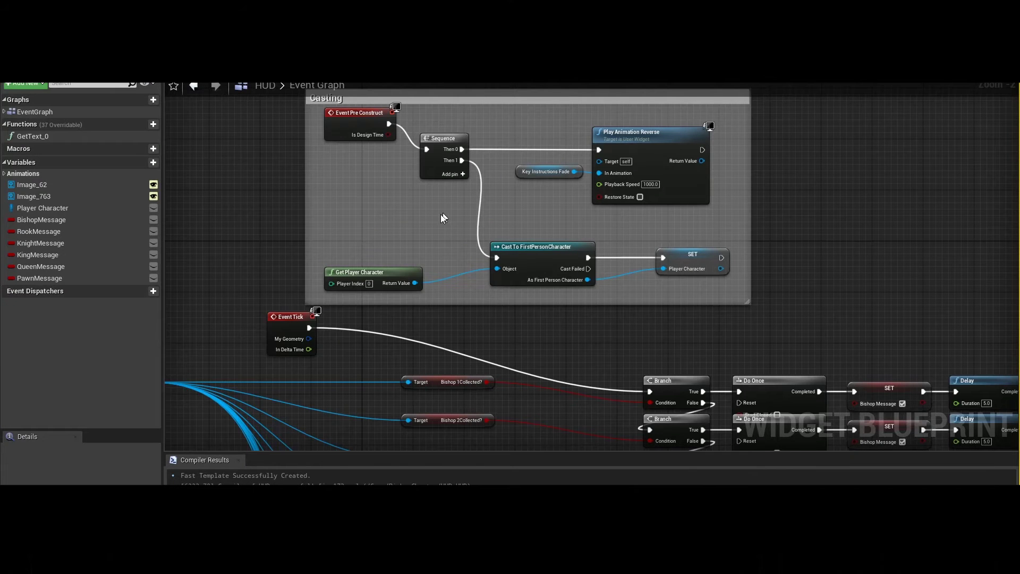
pyautogui.moveTo(429, 229); pyautogui.dragTo(265, 84, button='right')
pyautogui.scroll(-2, 409, 184)
pyautogui.moveTo(409, 184); pyautogui.dragTo(532, 169, button='right')
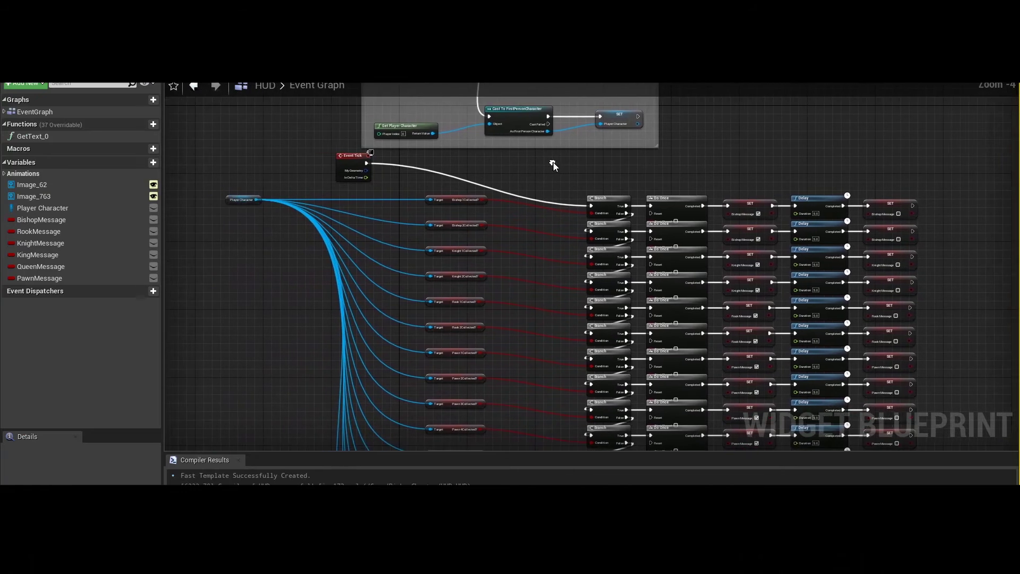
# Survey the HUD graph's Play Animation Forward, Collected getters, Delay and SET nodes
pyautogui.scroll(-3, 541, 182)
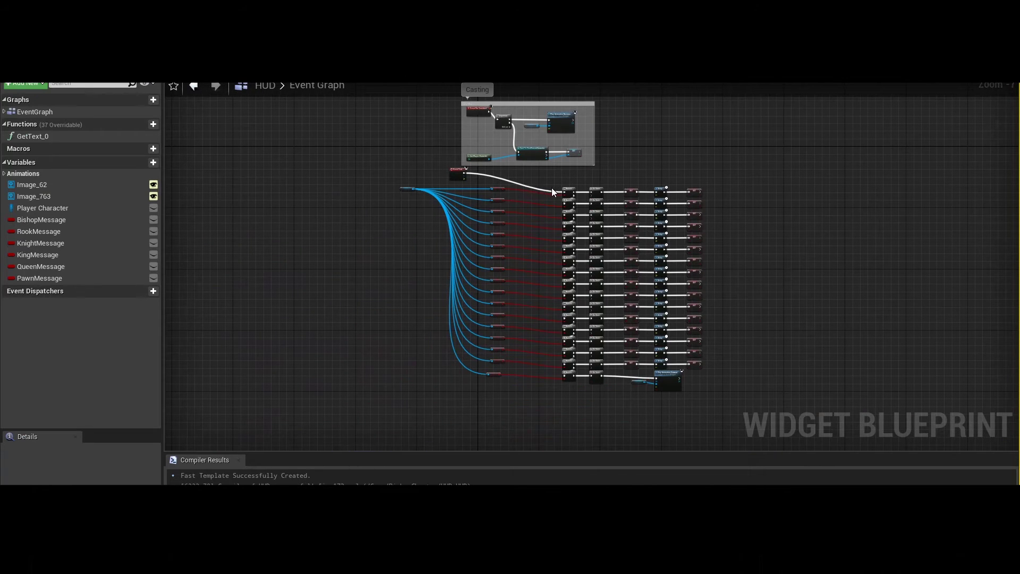
pyautogui.scroll(6, 645, 348)
pyautogui.moveTo(667, 339); pyautogui.dragTo(639, 173, button='right')
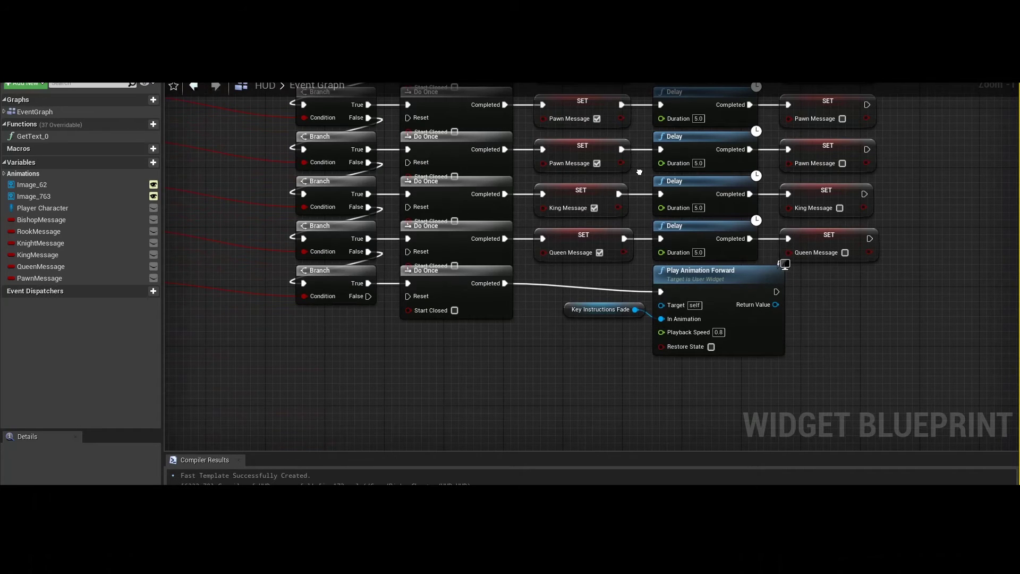
pyautogui.moveTo(639, 172); pyautogui.dragTo(953, 217, button='right')
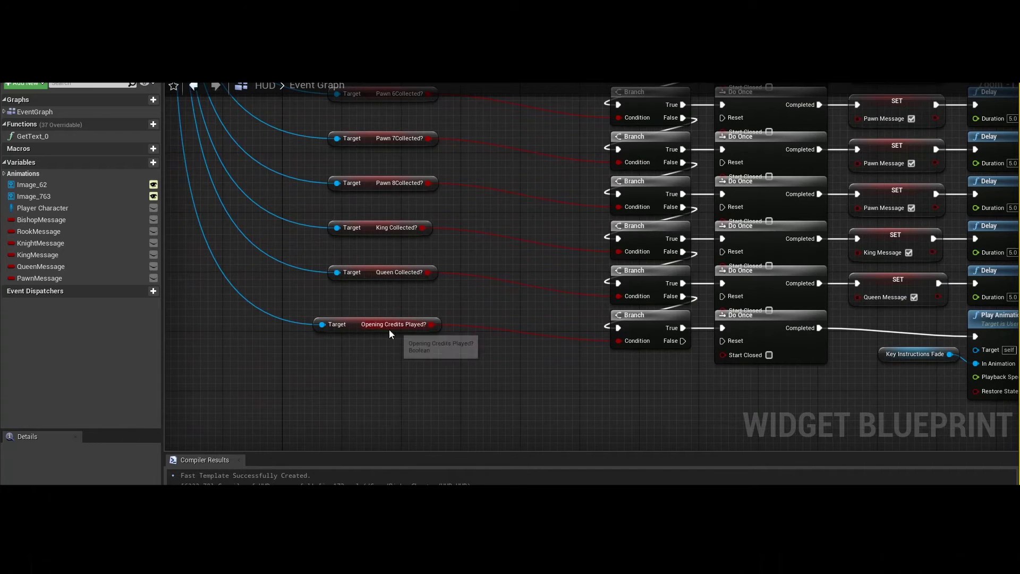
pyautogui.moveTo(512, 345); pyautogui.dragTo(359, 317, button='right')
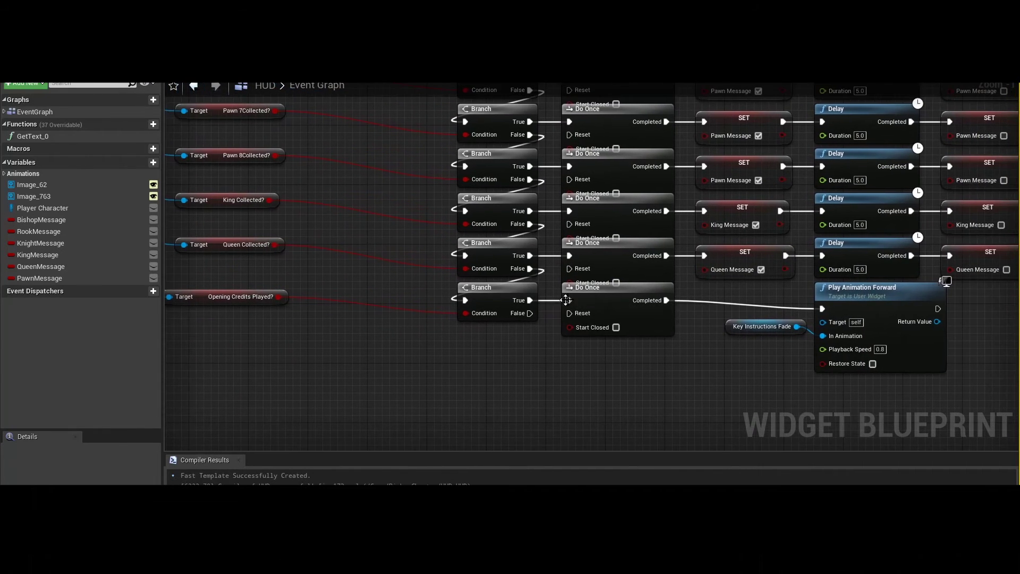
pyautogui.moveTo(584, 304); pyautogui.dragTo(405, 304, button='right')
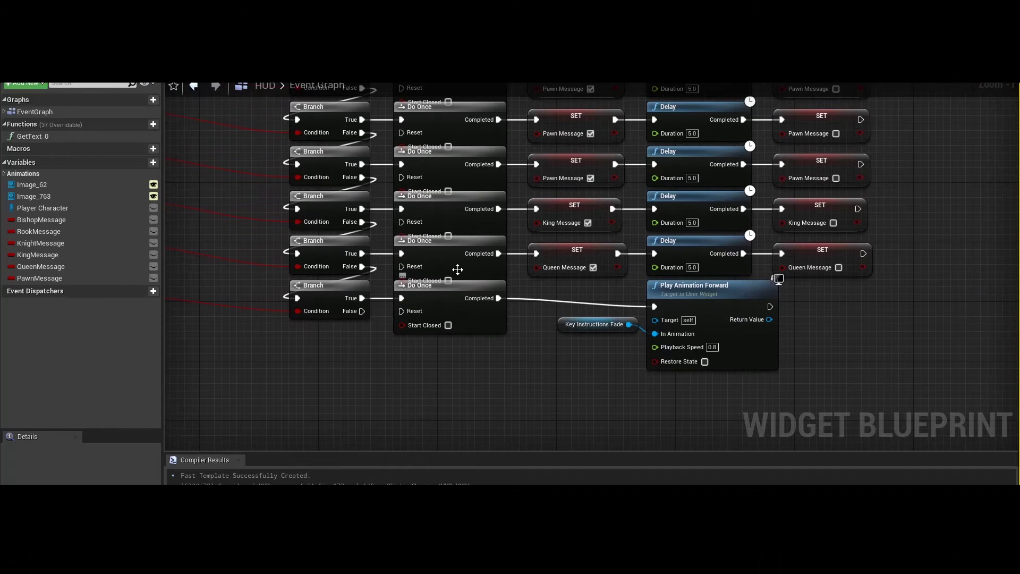
# Inspect the Key Instructions Fade node, Get Player Character nodes and the Branch and Do Once chains
pyautogui.click(608, 326)
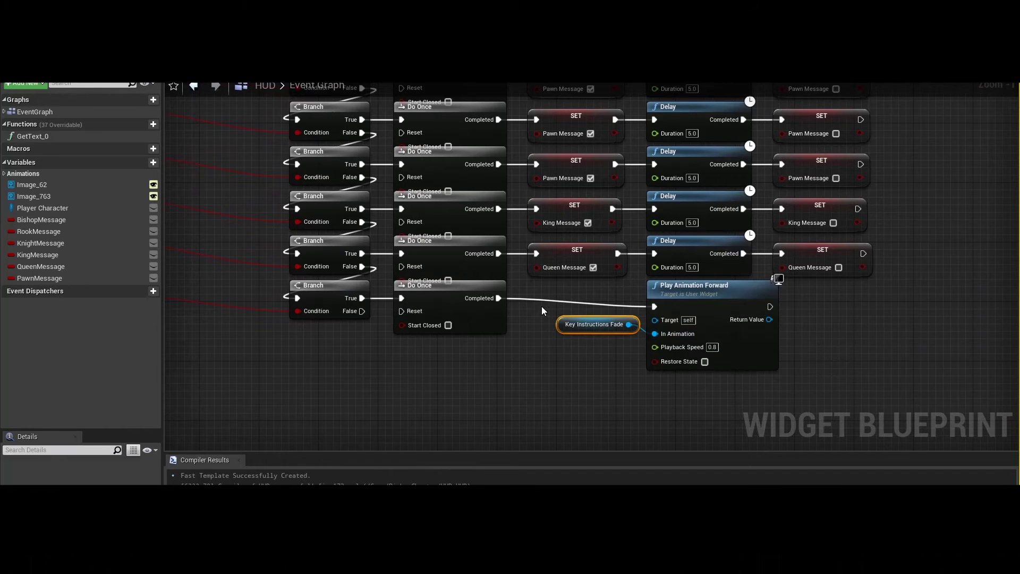
pyautogui.click(592, 346)
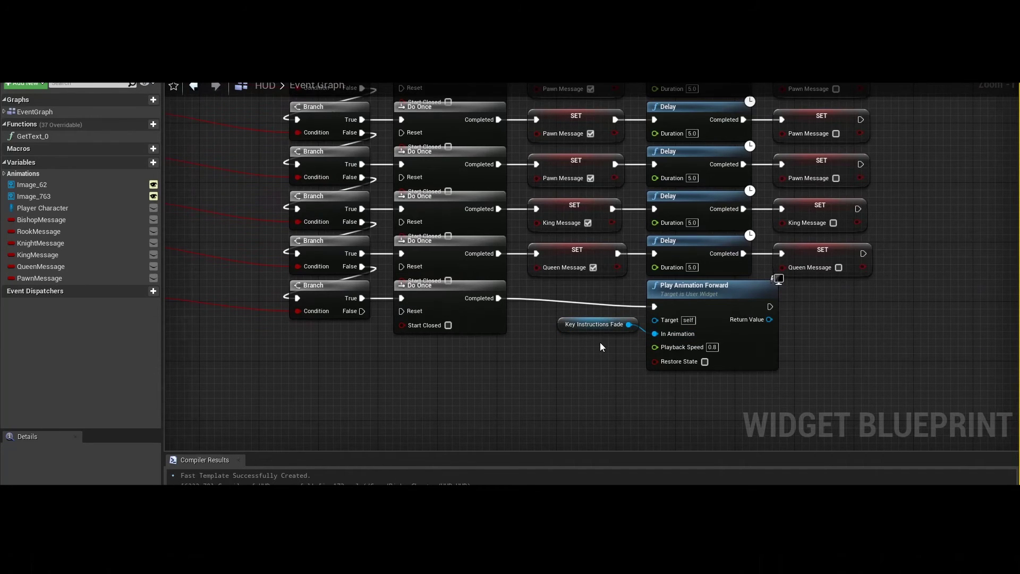
pyautogui.scroll(-5, 594, 347)
pyautogui.moveTo(478, 234); pyautogui.dragTo(533, 378, button='right')
pyautogui.scroll(4, 534, 315)
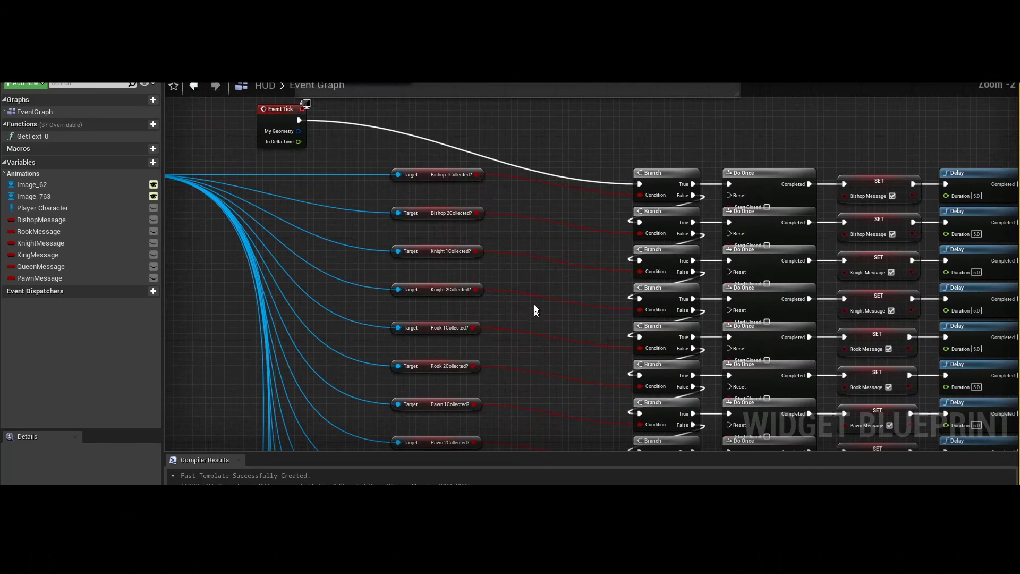
pyautogui.moveTo(538, 260); pyautogui.dragTo(535, 299, button='right')
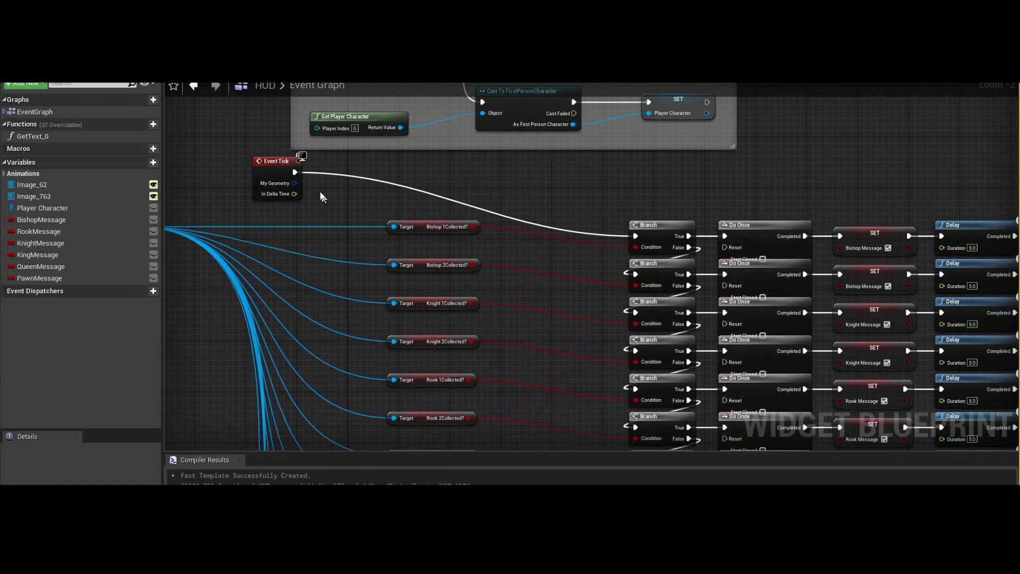
pyautogui.moveTo(695, 216); pyautogui.dragTo(434, 211, button='right')
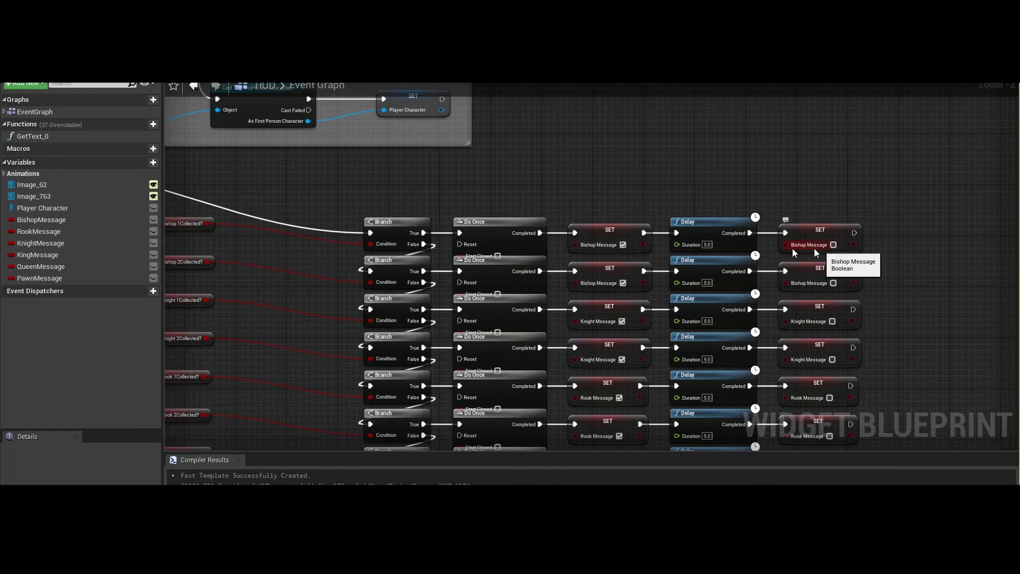
# Scan the message rows down to the King, Queen and Opening Credits rows and their fade playback
pyautogui.moveTo(373, 208); pyautogui.dragTo(926, 245, button='right')
pyautogui.moveTo(898, 200); pyautogui.dragTo(653, 197, button='right')
pyautogui.moveTo(550, 182); pyautogui.dragTo(745, 192, button='right')
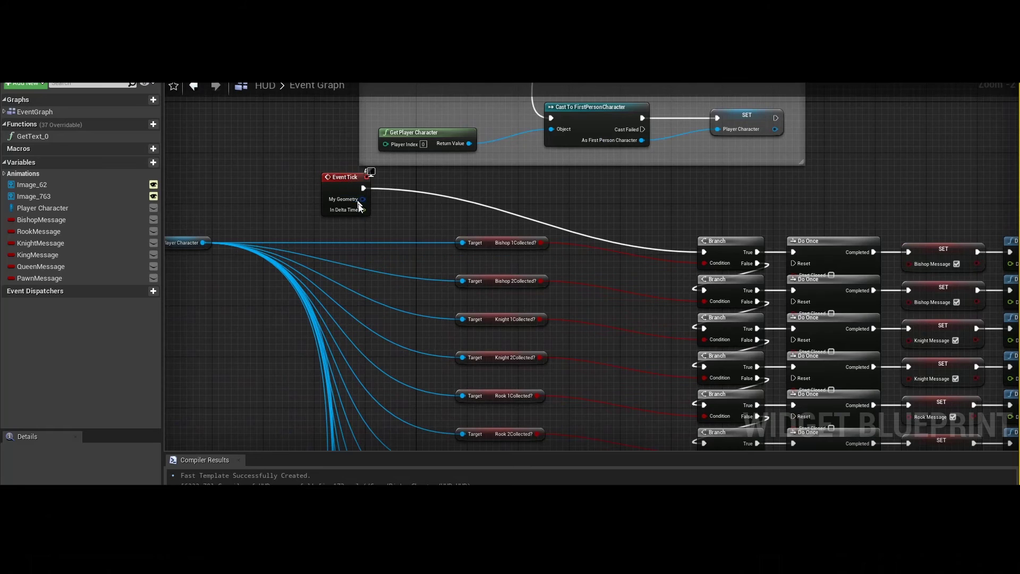
pyautogui.scroll(-2, 275, 316)
pyautogui.moveTo(532, 433); pyautogui.dragTo(511, 266, button='right')
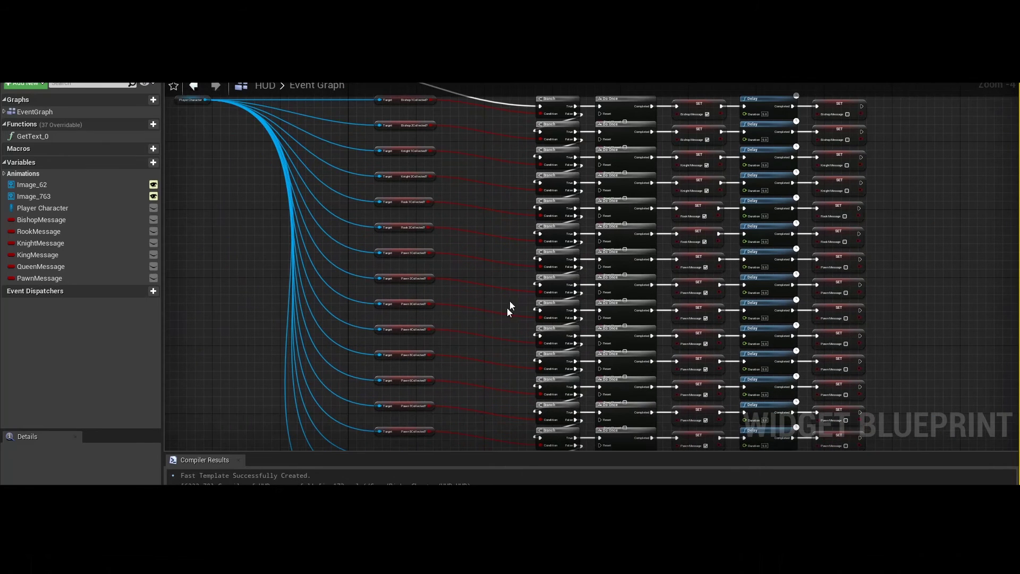
pyautogui.scroll(3, 528, 205)
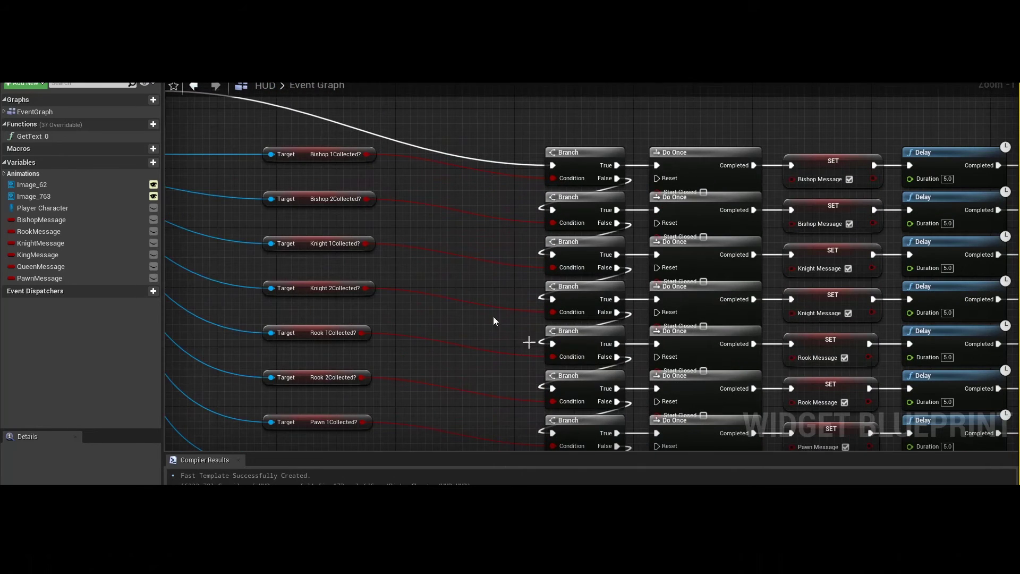
pyautogui.moveTo(432, 326); pyautogui.dragTo(453, 88, button='right')
pyautogui.moveTo(455, 355)
pyautogui.mouseDown(button='right')
pyautogui.moveTo(440, 164)
pyautogui.moveTo(411, 88)
pyautogui.mouseUp(button='right')
pyautogui.moveTo(595, 254); pyautogui.dragTo(483, 244, button='right')
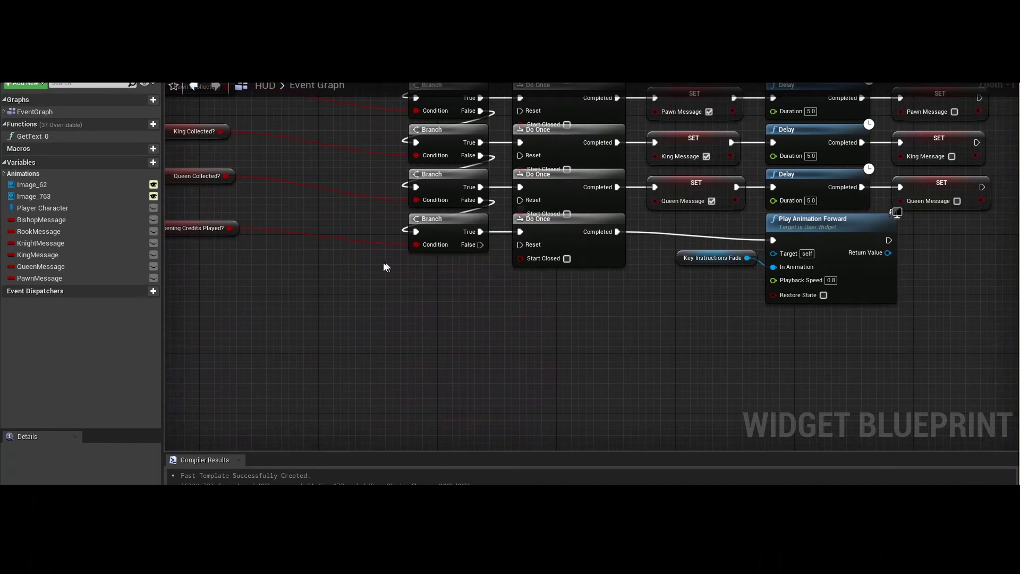
pyautogui.moveTo(391, 266); pyautogui.dragTo(528, 276, button='right')
pyautogui.moveTo(452, 263); pyautogui.dragTo(325, 290, button='right')
# Move the Opening Credits Played? getter, Branch, Do Once and fade nodes above the Bishop row
pyautogui.moveTo(871, 372); pyautogui.dragTo(451, 285)
pyautogui.moveTo(448, 284); pyautogui.dragTo(627, 334, button='right')
pyautogui.keyDown('ctrl'); pyautogui.click(428, 303); pyautogui.keyUp('ctrl')
pyautogui.scroll(-10, 422, 285)
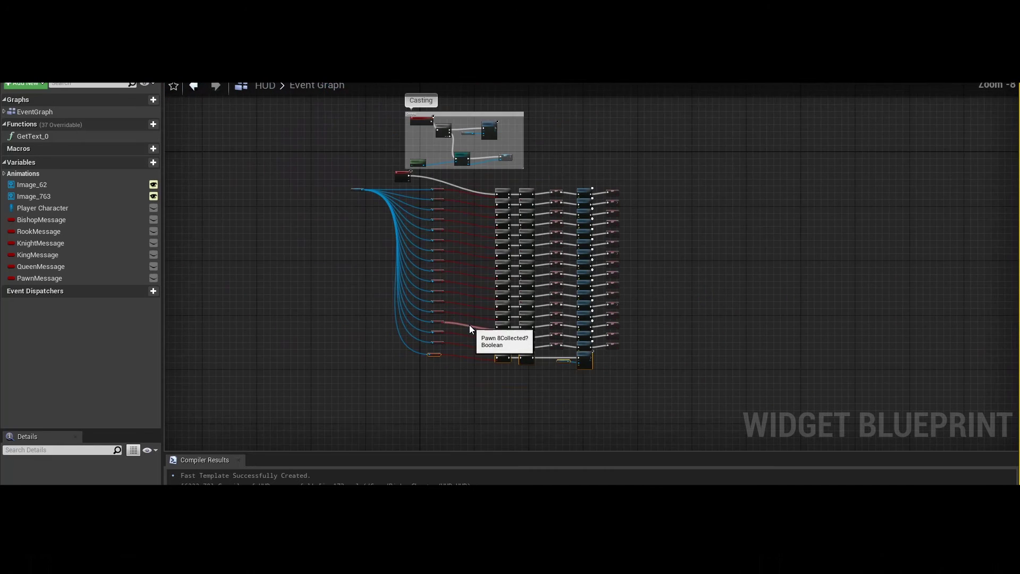
pyautogui.moveTo(432, 356); pyautogui.dragTo(475, 180)
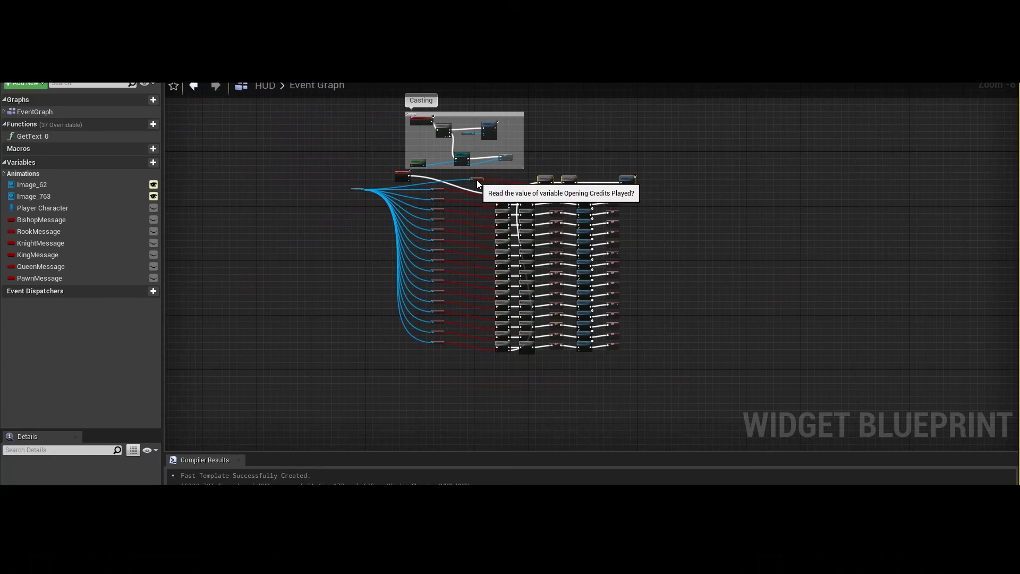
# Select the whole block of piece-message rows below Event Tick
pyautogui.scroll(4, 563, 380)
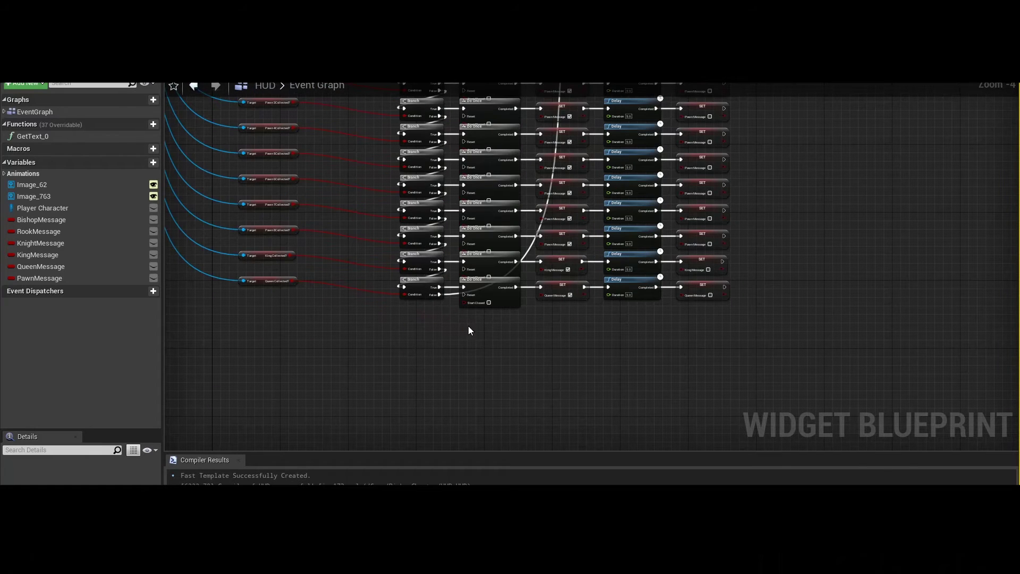
pyautogui.moveTo(447, 292); pyautogui.dragTo(382, 235, button='right')
pyautogui.scroll(-3, 384, 291)
pyautogui.moveTo(636, 389); pyautogui.dragTo(296, 178)
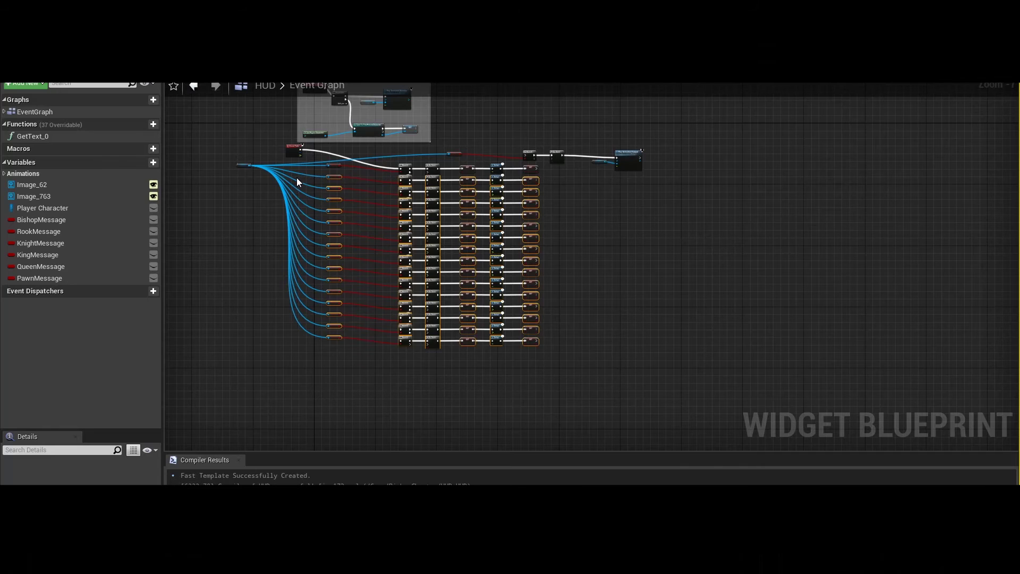
# Shift the piece-message rows down to make room beneath the top Branch row
pyautogui.scroll(2, 355, 198)
pyautogui.scroll(3, 377, 207)
pyautogui.moveTo(381, 207); pyautogui.dragTo(360, 356, button='right')
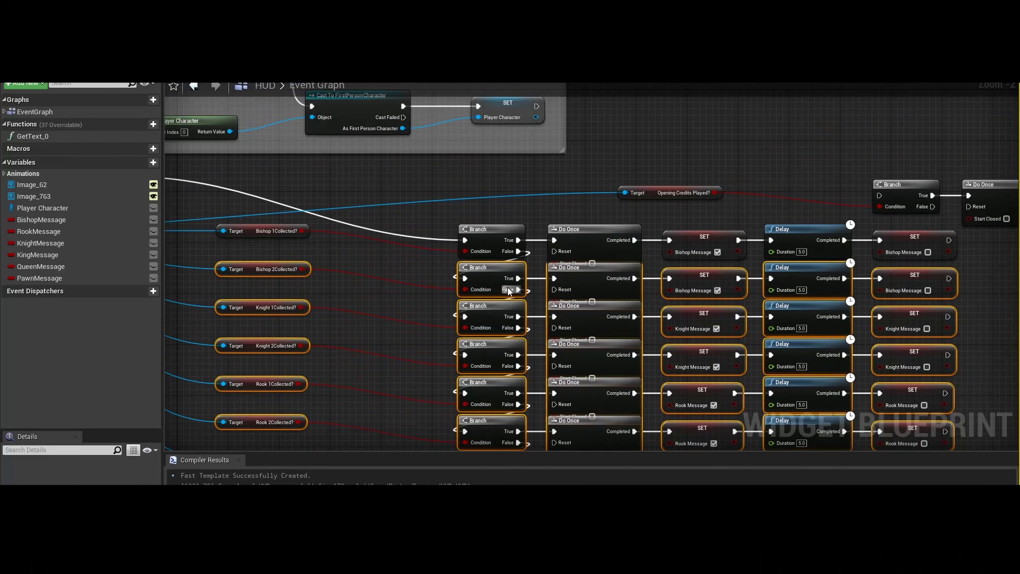
pyautogui.moveTo(491, 281); pyautogui.dragTo(491, 345)
pyautogui.moveTo(823, 296); pyautogui.dragTo(663, 289, button='right')
# Slot the Opening Credits Played? chain into the gap, with Play Animation Forward clear of the rows
pyautogui.moveTo(510, 132); pyautogui.dragTo(971, 206)
pyautogui.moveTo(966, 257); pyautogui.dragTo(779, 257, button='right')
pyautogui.keyDown('shift'); pyautogui.click(892, 233); pyautogui.keyUp('shift')
pyautogui.moveTo(627, 271); pyautogui.dragTo(1014, 276, button='right')
pyautogui.moveTo(703, 190); pyautogui.dragTo(291, 270)
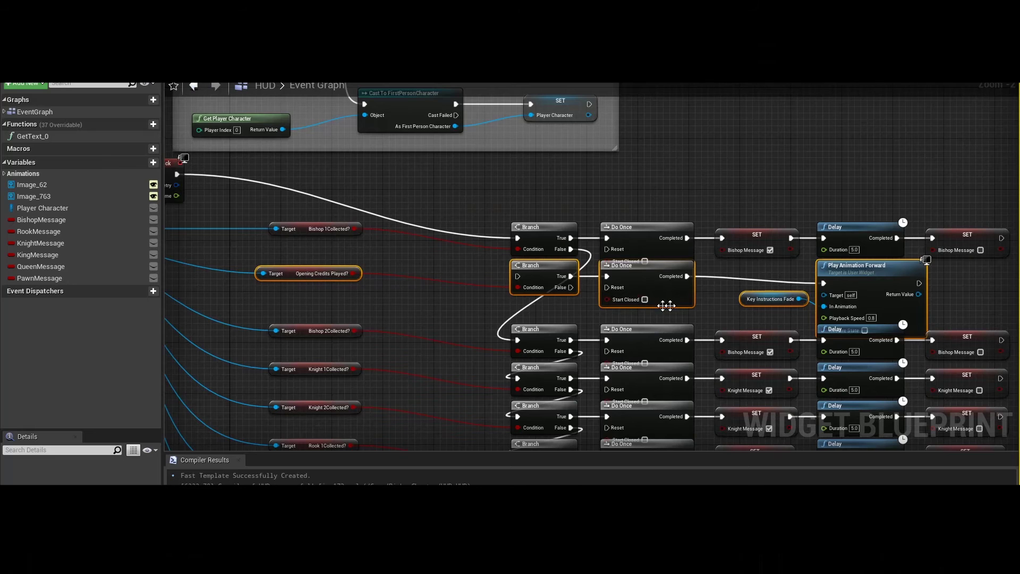
pyautogui.moveTo(735, 315); pyautogui.dragTo(479, 307, button='right')
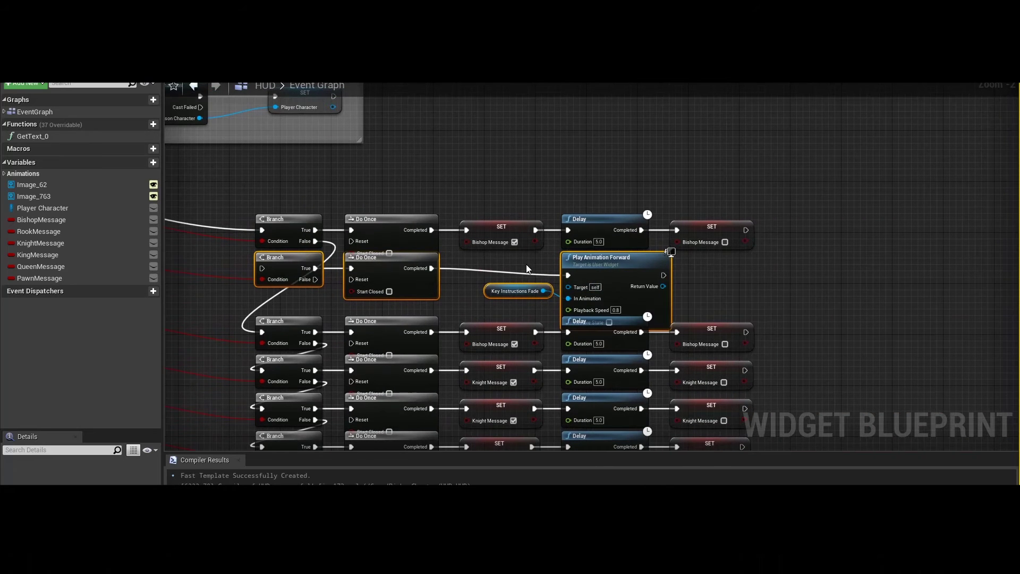
pyautogui.moveTo(578, 293); pyautogui.dragTo(844, 265)
pyautogui.click(769, 241)
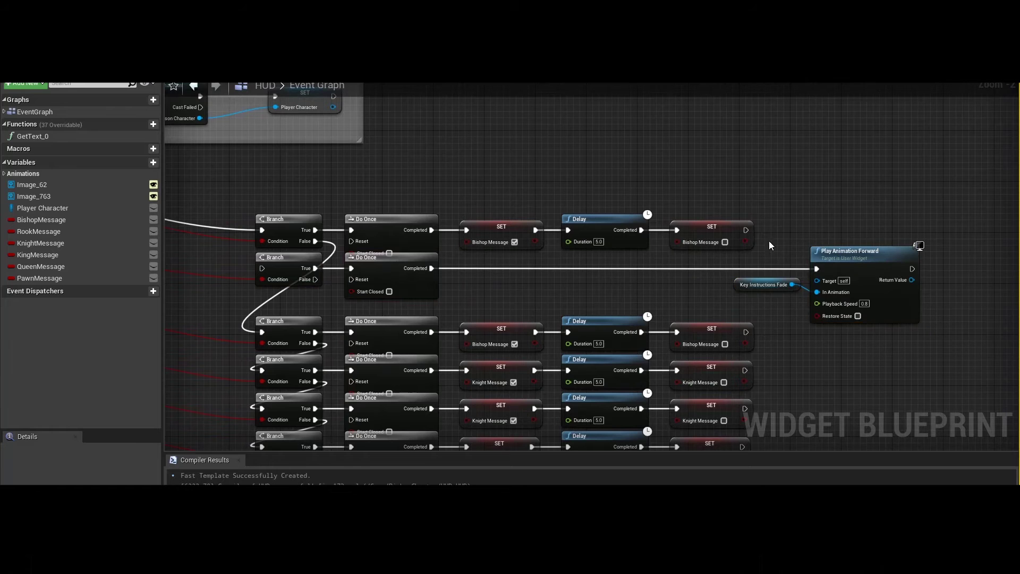
pyautogui.scroll(-3, 805, 245)
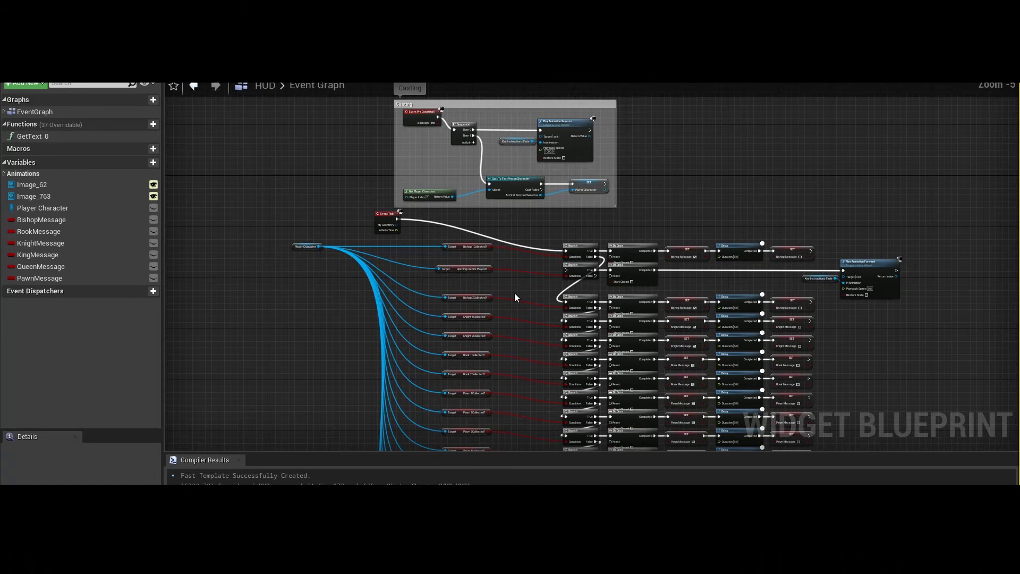
# Drag the lower collected-check Branch and Do Once rows upward to close the gaps
pyautogui.moveTo(523, 301); pyautogui.dragTo(744, 335, button='right')
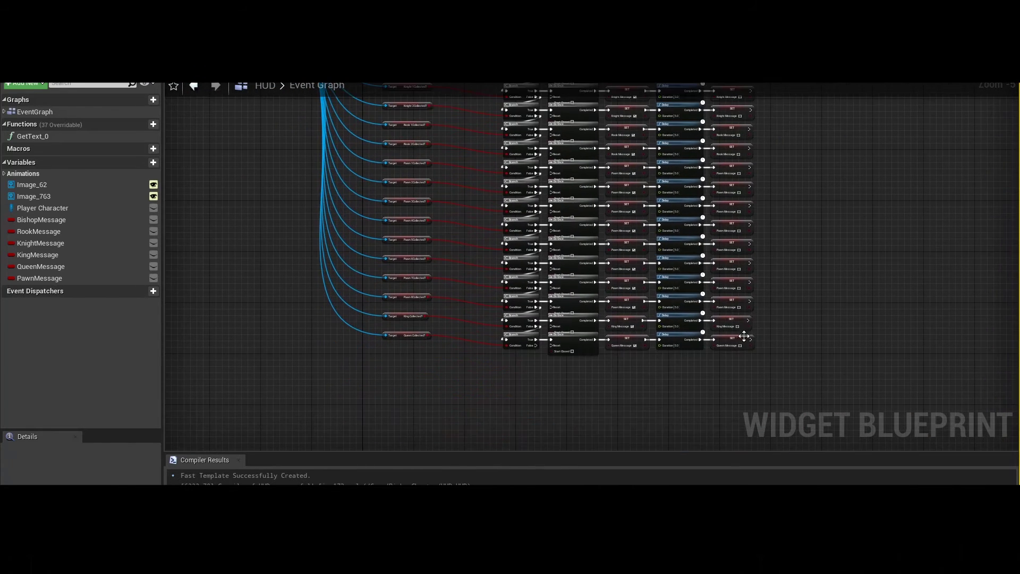
pyautogui.moveTo(773, 384); pyautogui.dragTo(399, 86)
pyautogui.scroll(7, 442, 175)
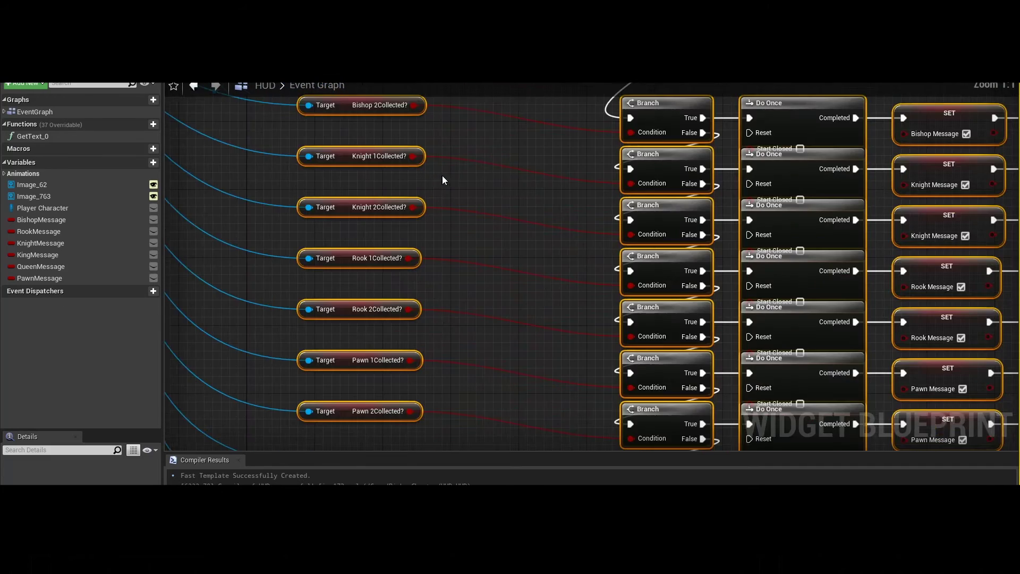
pyautogui.moveTo(422, 259); pyautogui.dragTo(380, 332, button='right')
pyautogui.moveTo(569, 263); pyautogui.dragTo(569, 230)
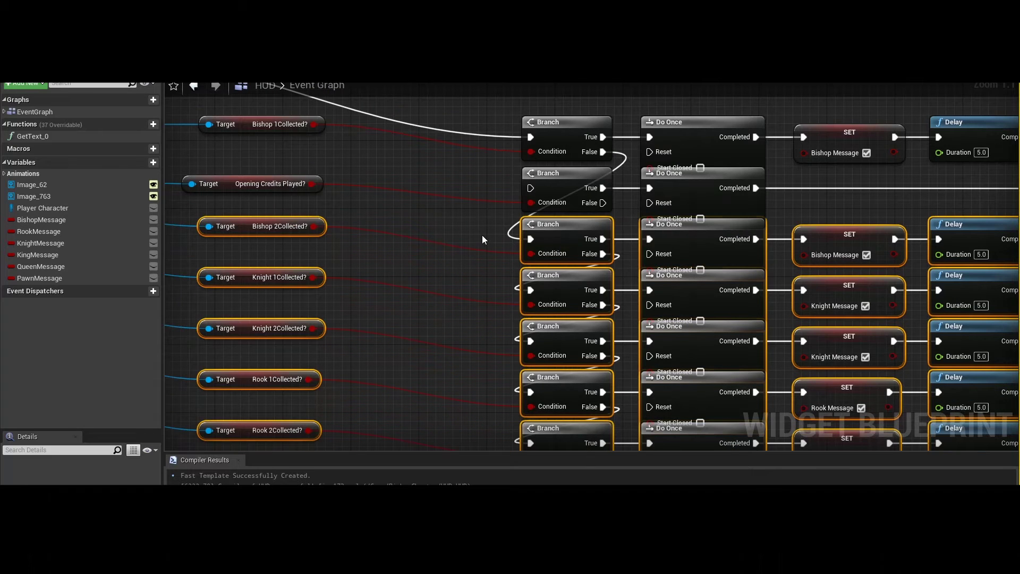
pyautogui.scroll(-5, 482, 236)
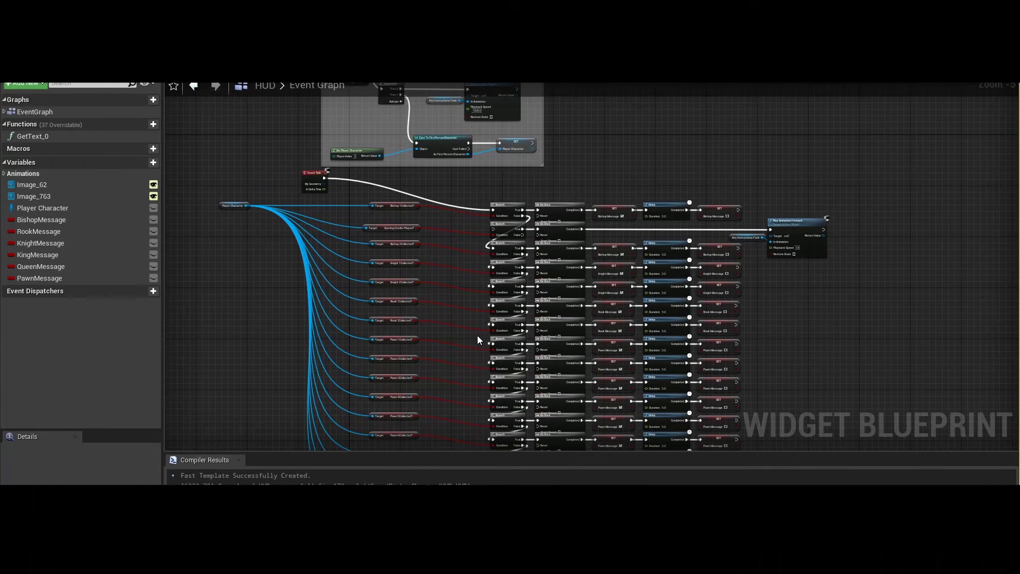
pyautogui.moveTo(478, 340); pyautogui.dragTo(420, 240, button='right')
# Move the Player Character getter down so it sits centred beside its fan of wires
pyautogui.scroll(3, 344, 282)
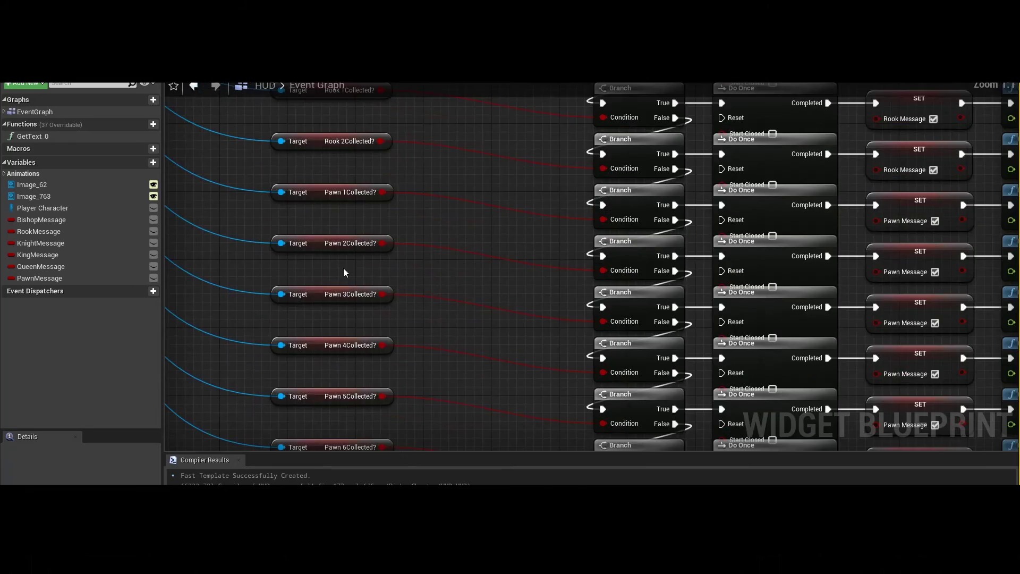
pyautogui.scroll(-6, 343, 268)
pyautogui.scroll(3, 404, 271)
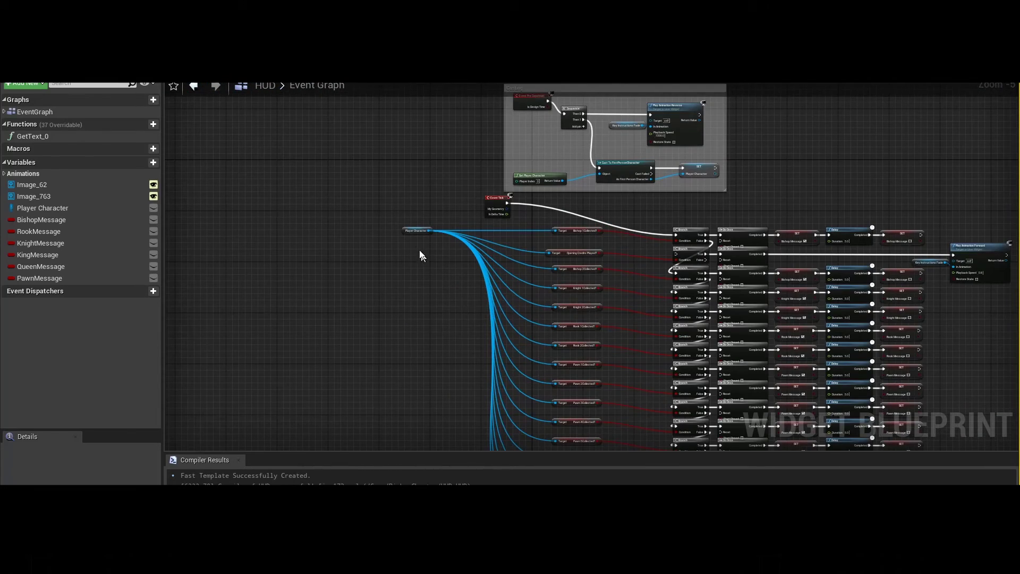
pyautogui.moveTo(421, 240); pyautogui.dragTo(421, 240)
pyautogui.moveTo(421, 240); pyautogui.dragTo(312, 133, button='right')
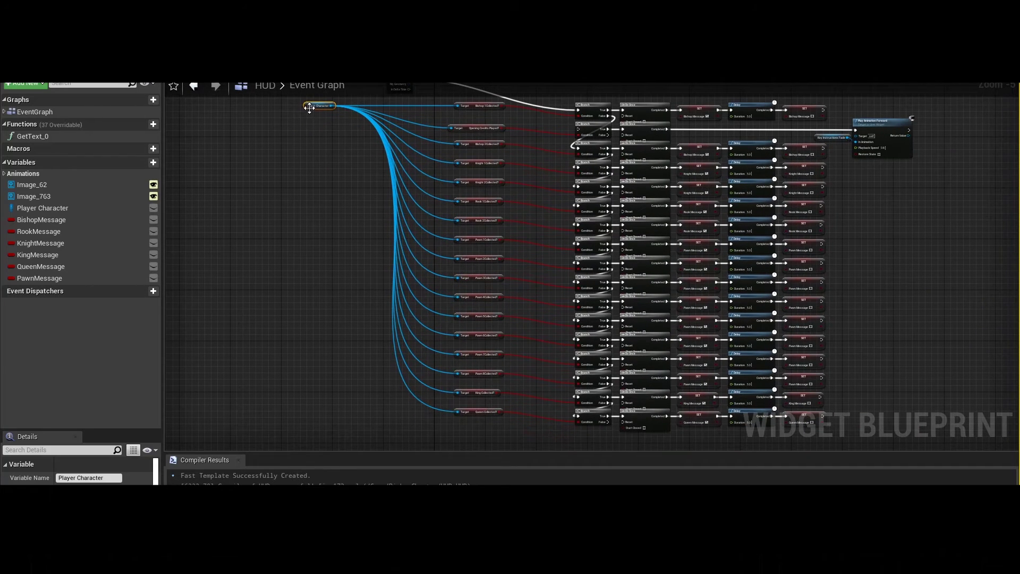
pyautogui.moveTo(310, 106); pyautogui.dragTo(205, 263)
pyautogui.click(265, 246)
pyautogui.scroll(-4, 278, 263)
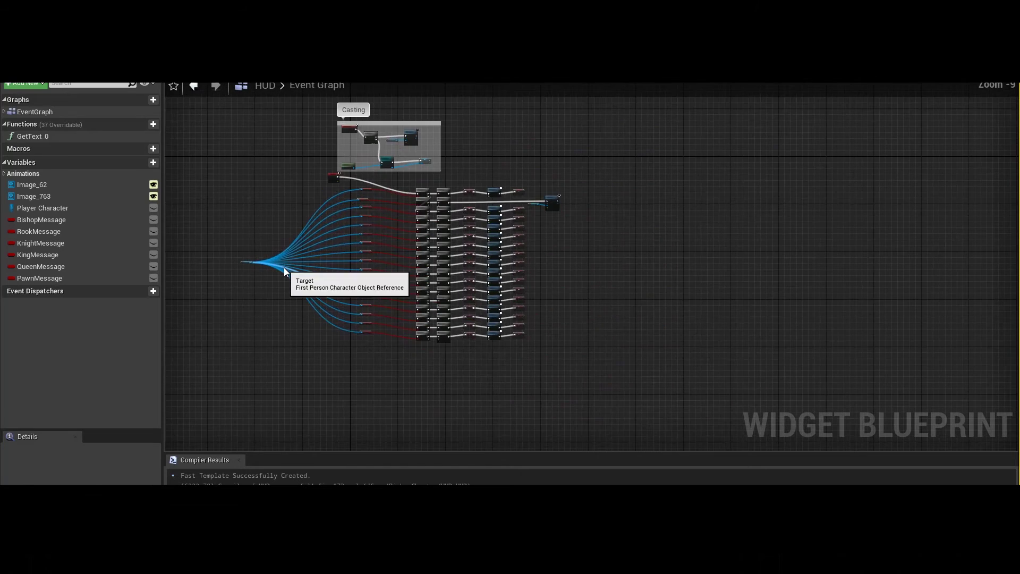
pyautogui.scroll(5, 284, 267)
pyautogui.moveTo(357, 199); pyautogui.dragTo(330, 338, button='right')
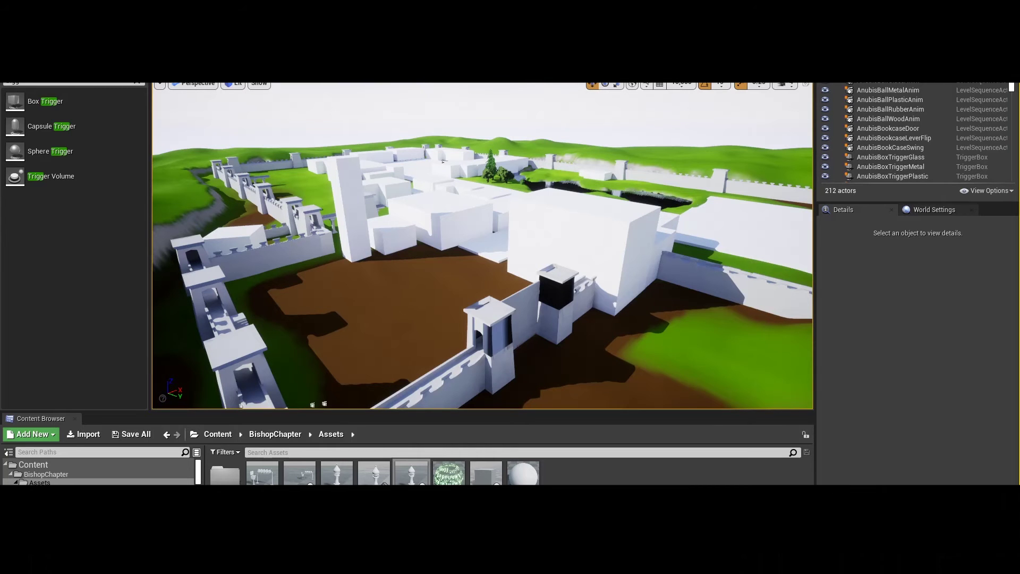
# Save the level and start a BishopChapter playtest, walking up to the cell's button panel
pyautogui.hotkey('ctrl', 's')
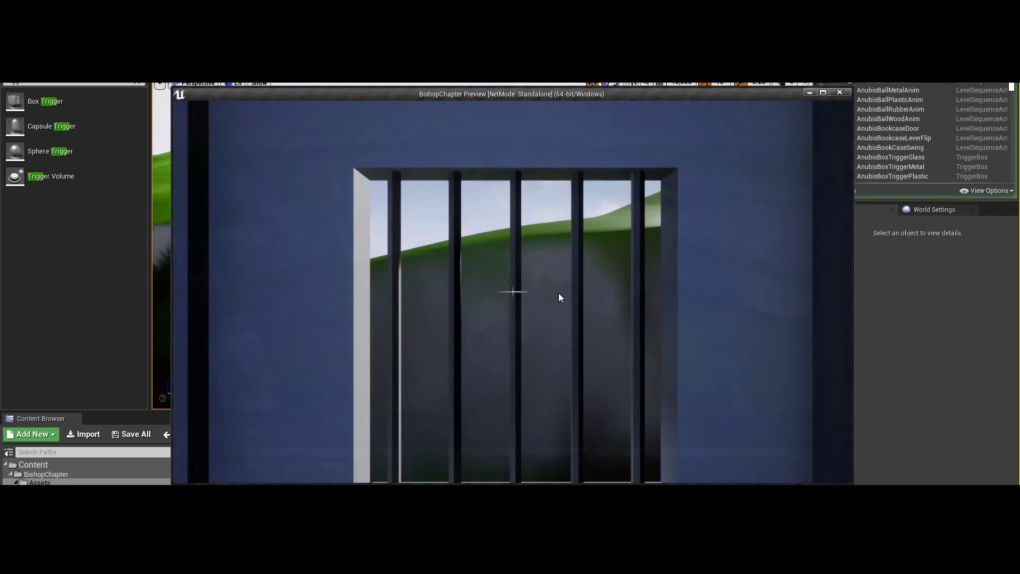
pyautogui.click(558, 297)
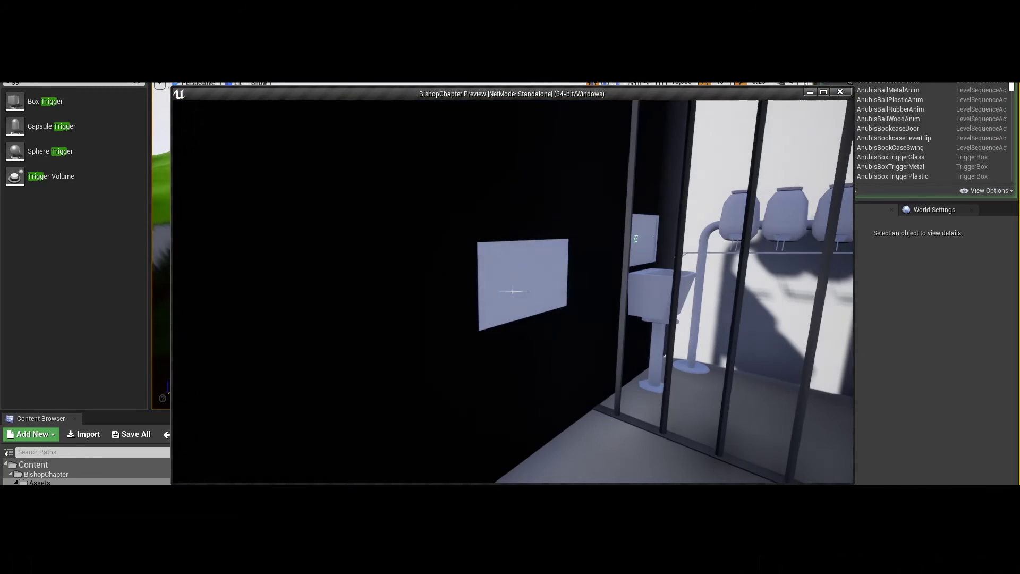
pyautogui.press('w')
pyautogui.press('s')
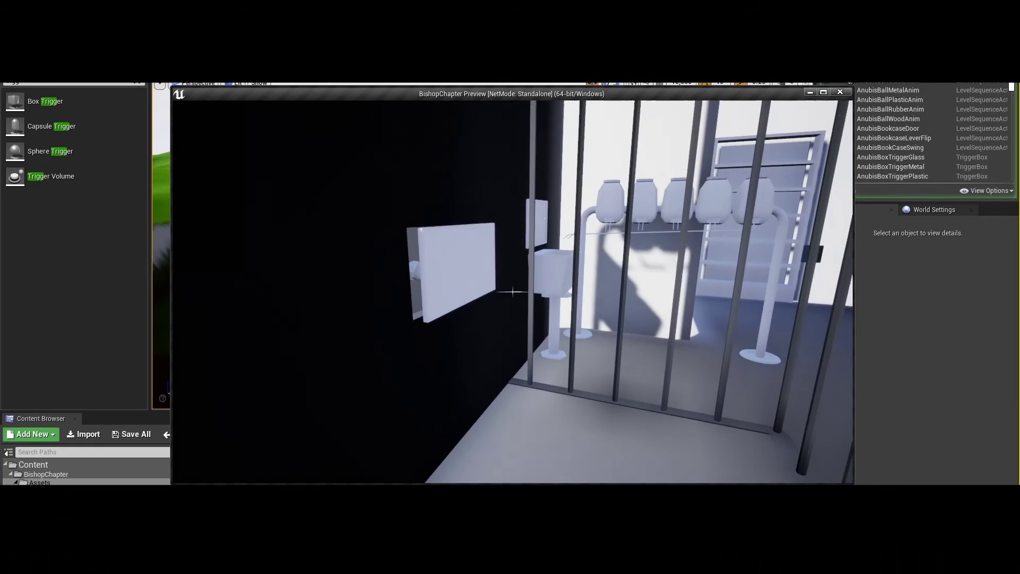
pyautogui.press('w')
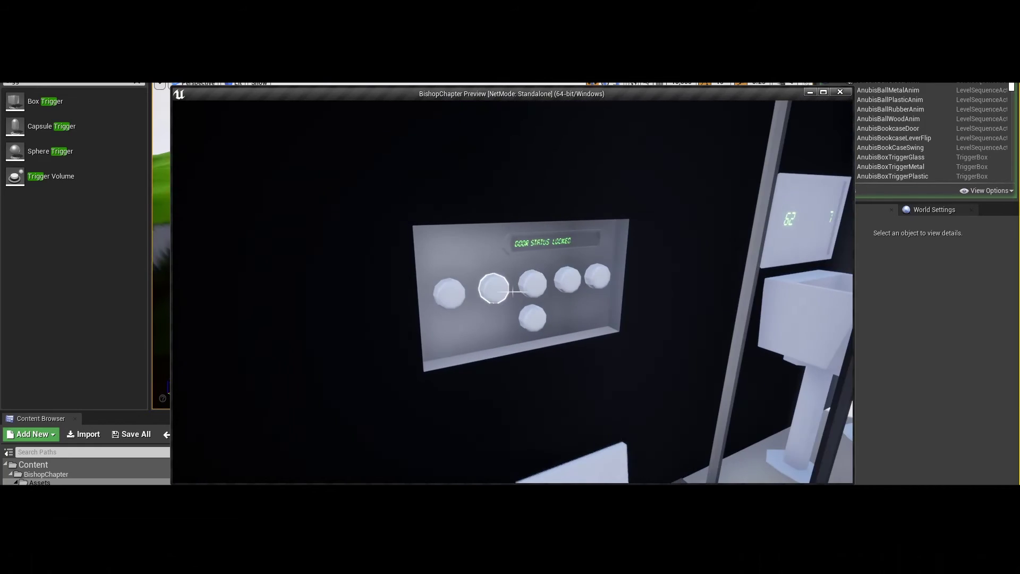
# Press a sequence of buttons on the cell's panel to release the balls
pyautogui.click(513, 292)
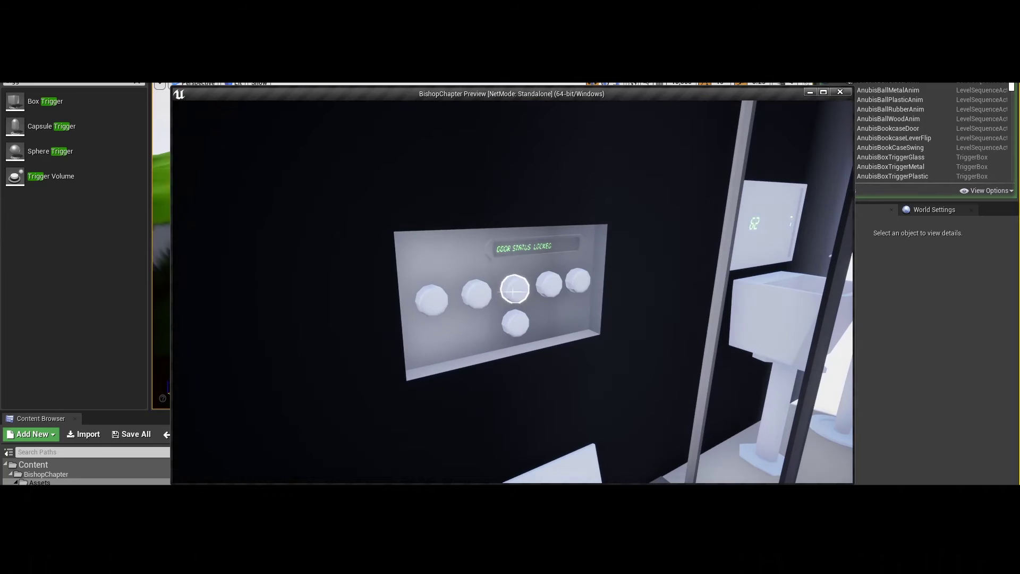
pyautogui.click(512, 292)
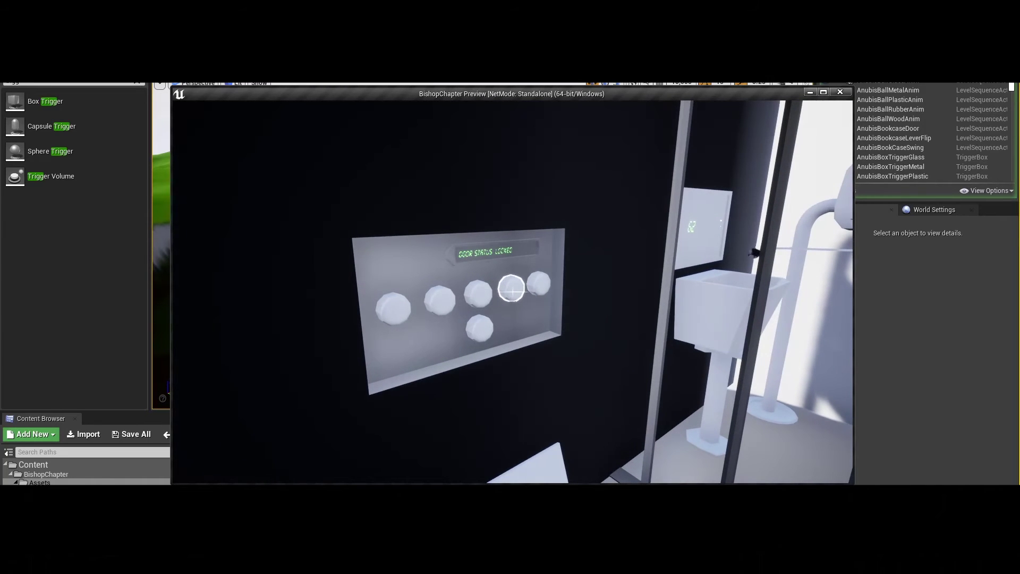
pyautogui.click(512, 292)
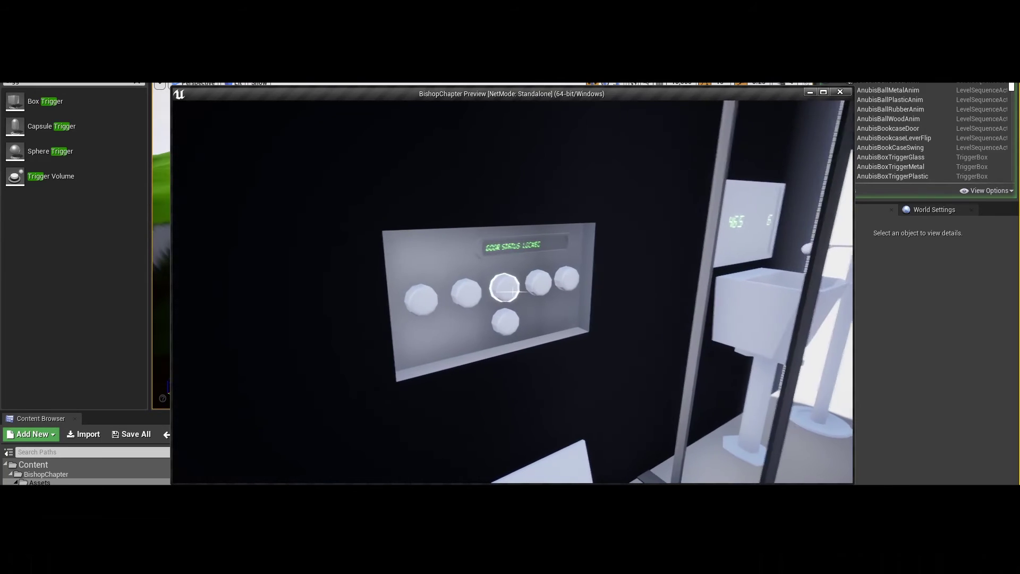
pyautogui.click(512, 291)
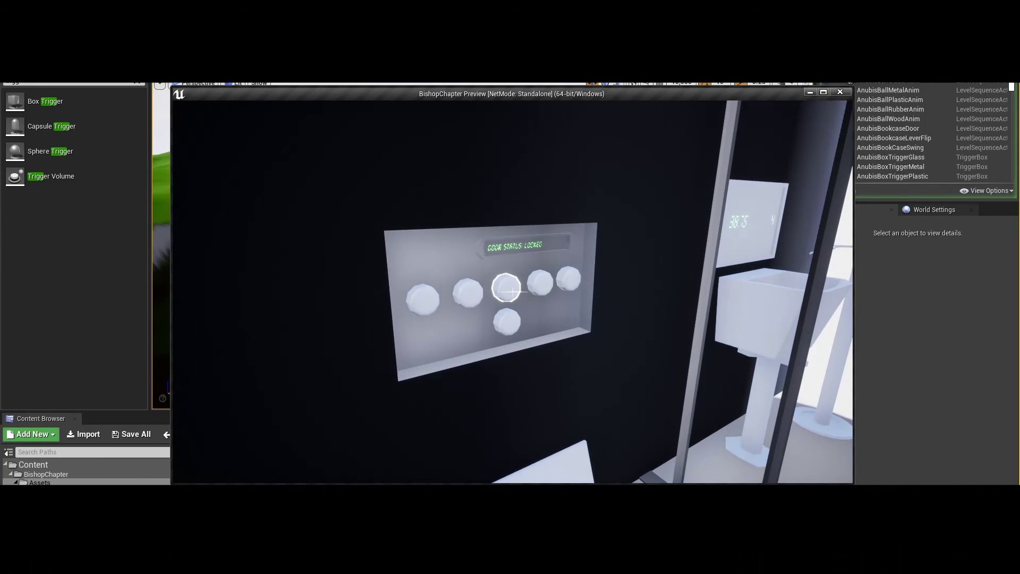
pyautogui.click(512, 291)
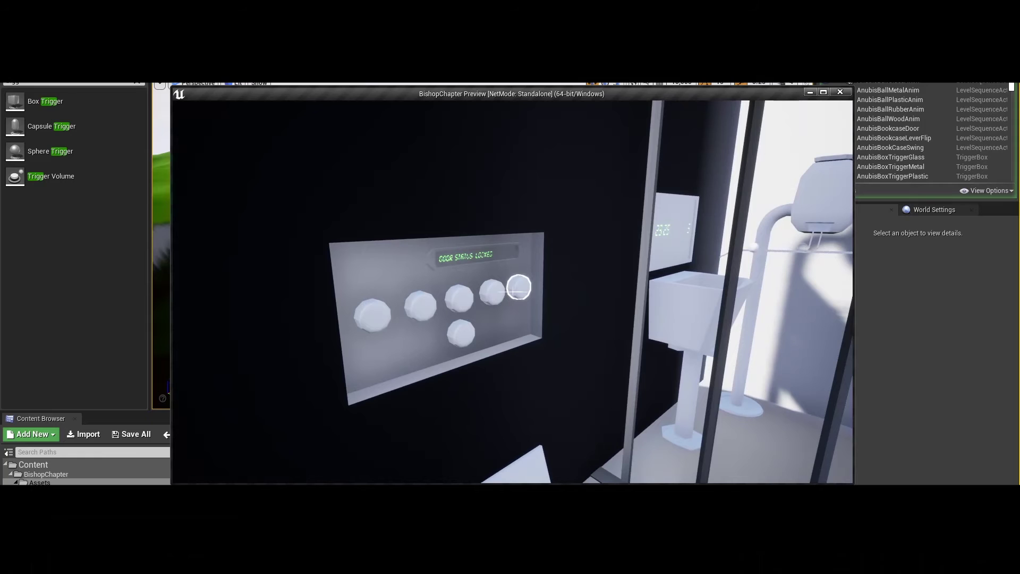
pyautogui.click(518, 287)
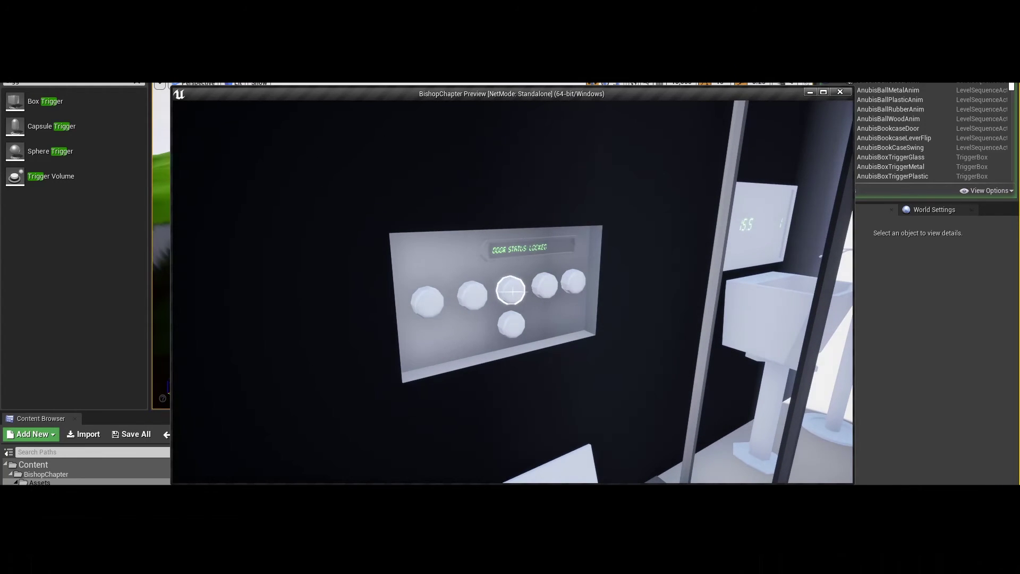
# Reposition in front of the panel and press buttons until the door status unlocks
pyautogui.press('s')
pyautogui.press('w')
pyautogui.click(512, 292)
pyautogui.press('s')
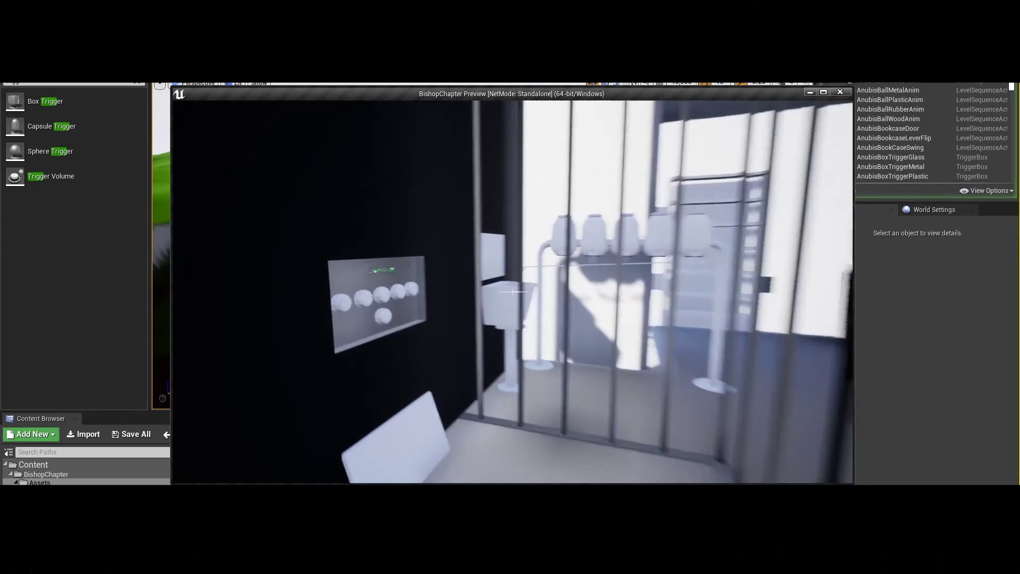
pyautogui.press('w')
pyautogui.click(513, 292)
pyautogui.press('w')
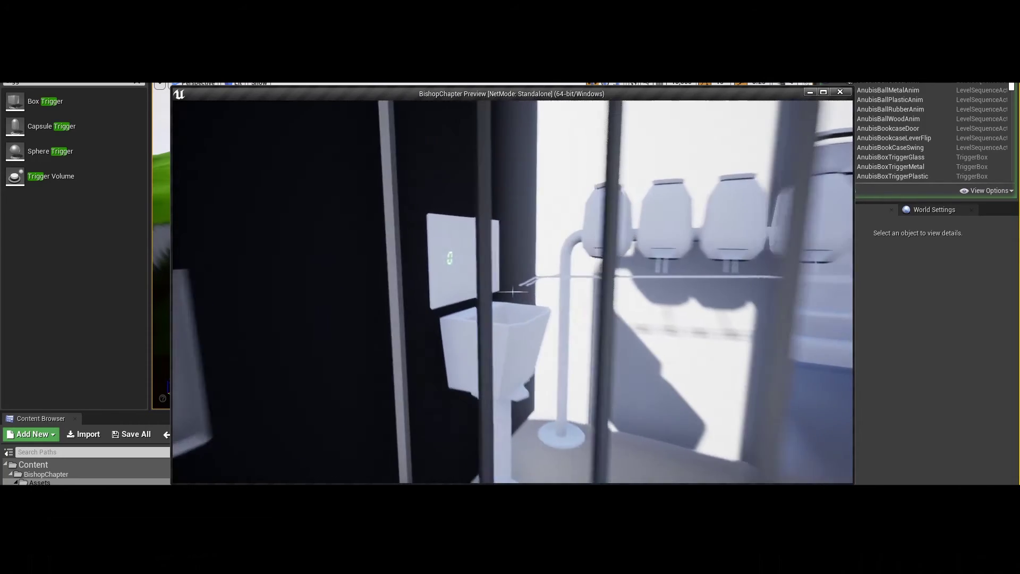
pyautogui.press('s')
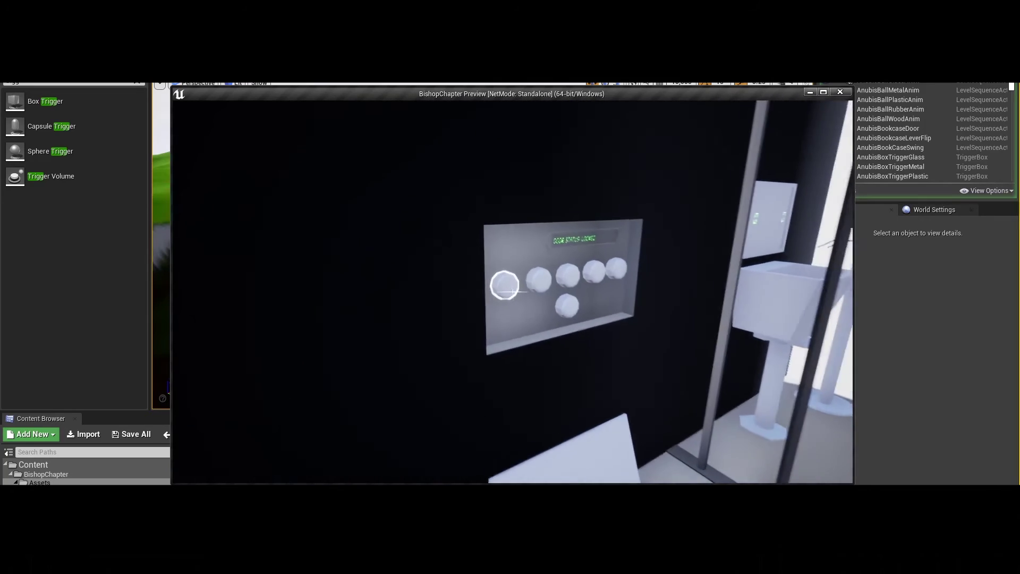
pyautogui.press('s')
pyautogui.press('w')
pyautogui.click(512, 292)
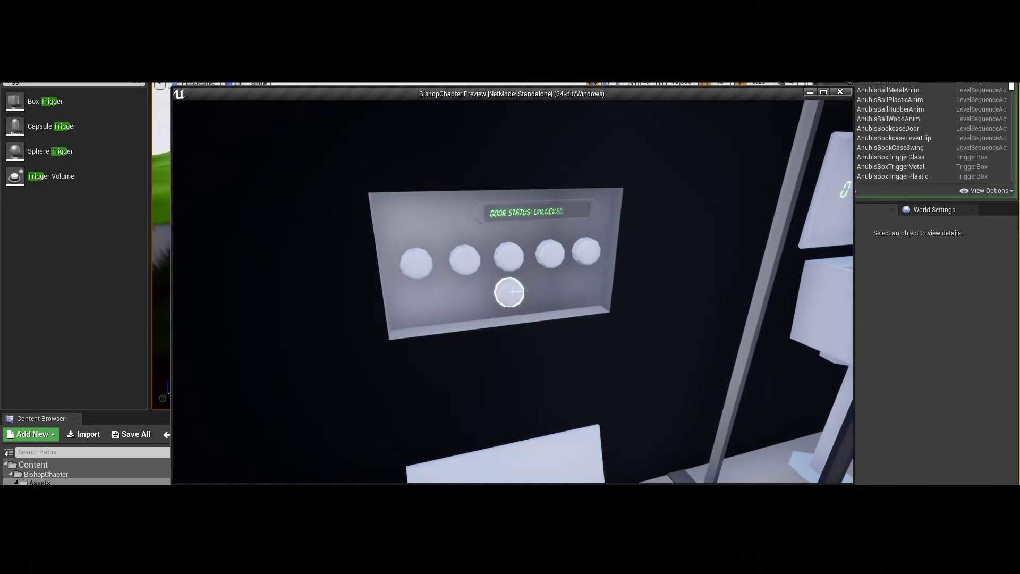
# Walk out of the cell, through the bookcase doorway and along the bridge toward the gatehouse
pyautogui.press('w')
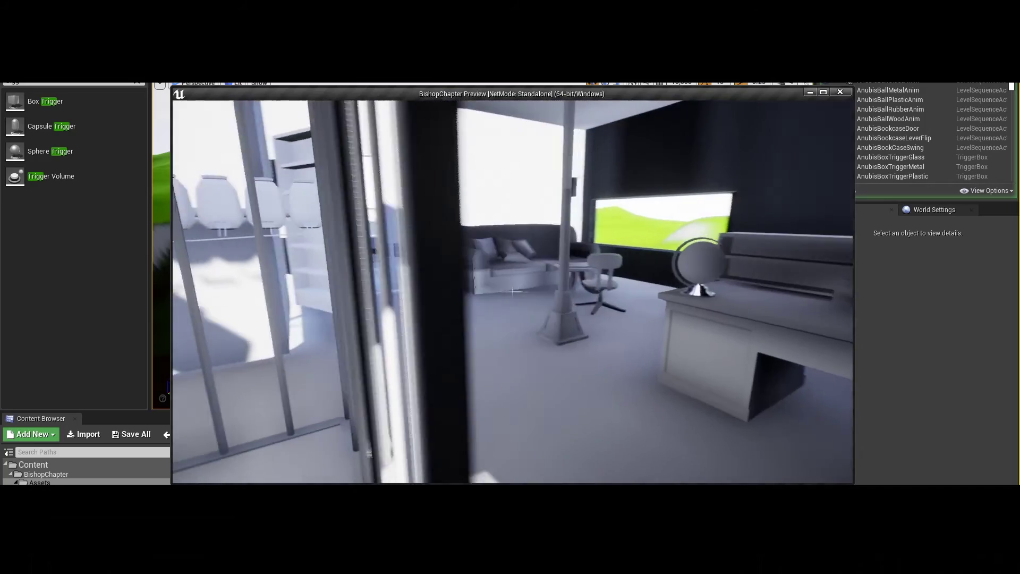
pyautogui.press('w')
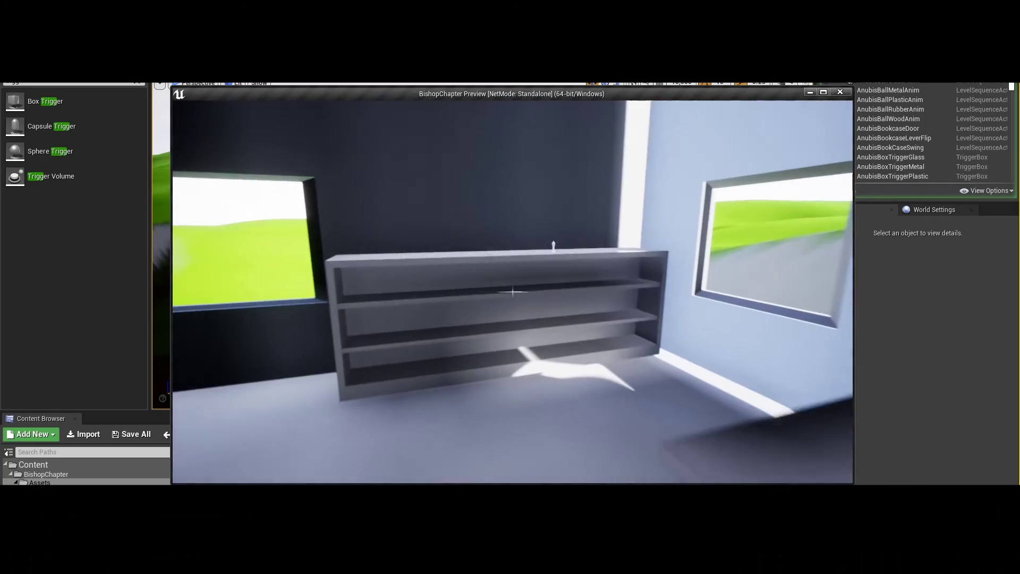
pyautogui.press('w')
pyautogui.press('w')
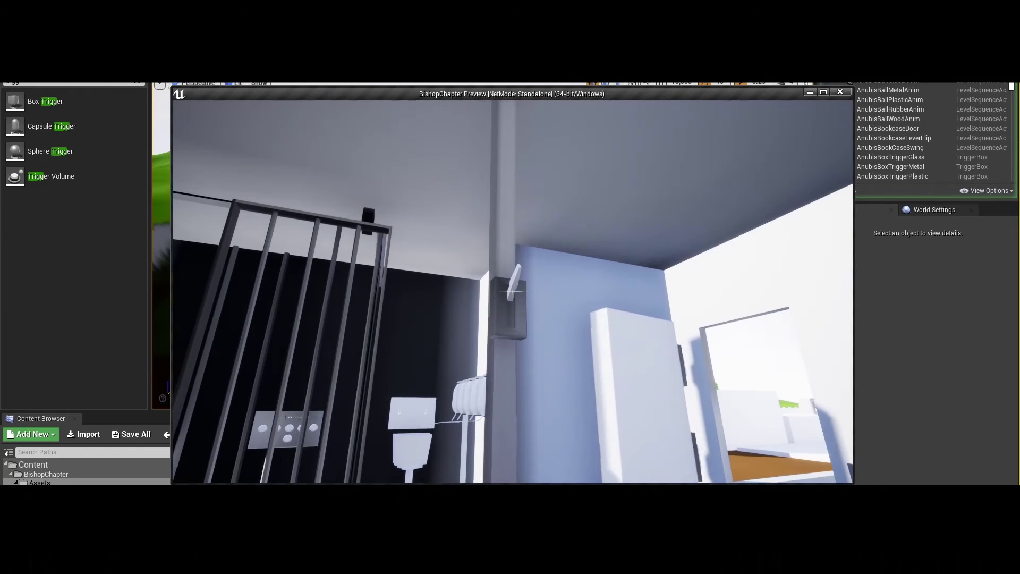
pyautogui.press('w')
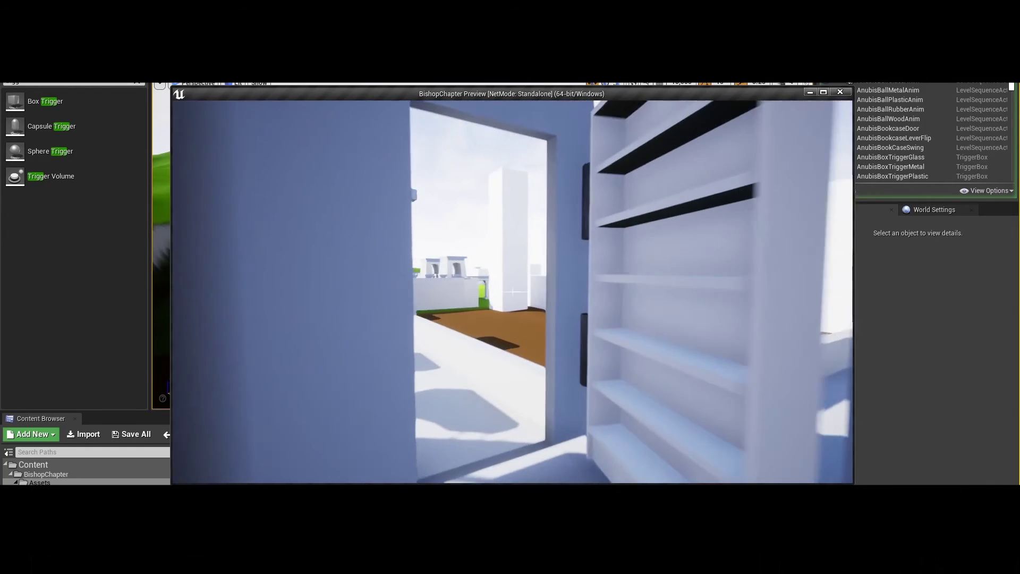
pyautogui.press('w')
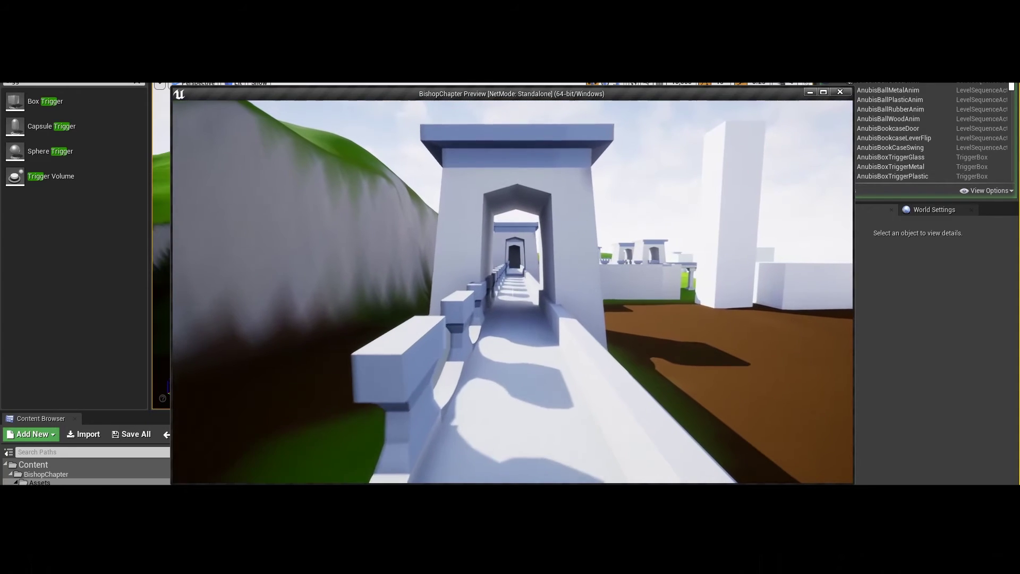
pyautogui.press('w')
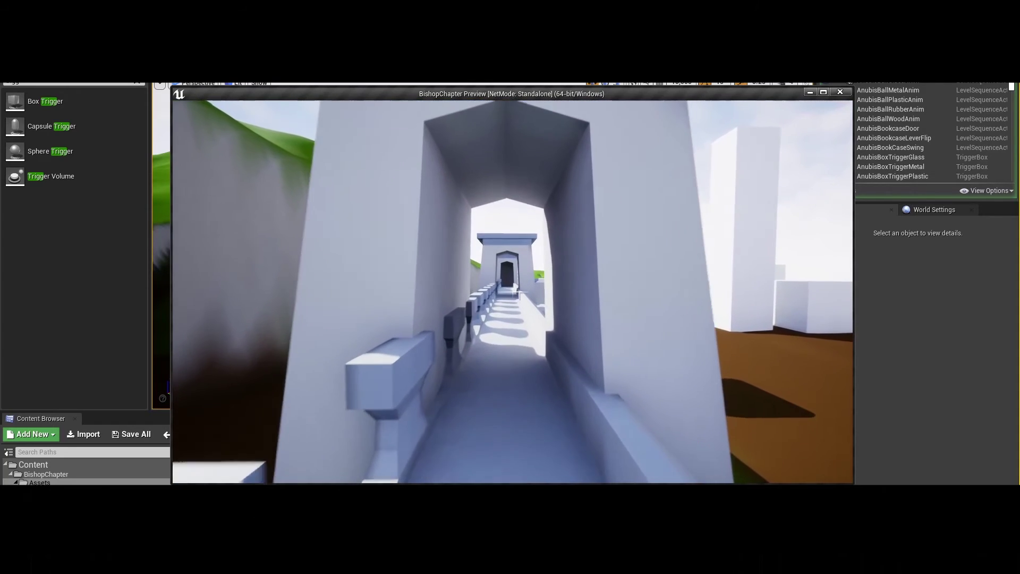
pyautogui.press('w')
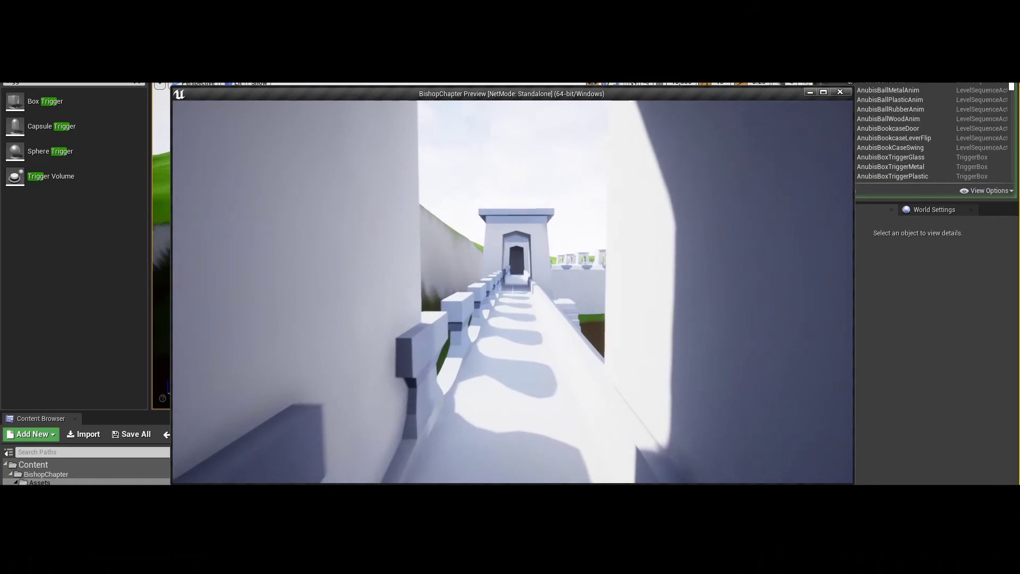
pyautogui.press('w')
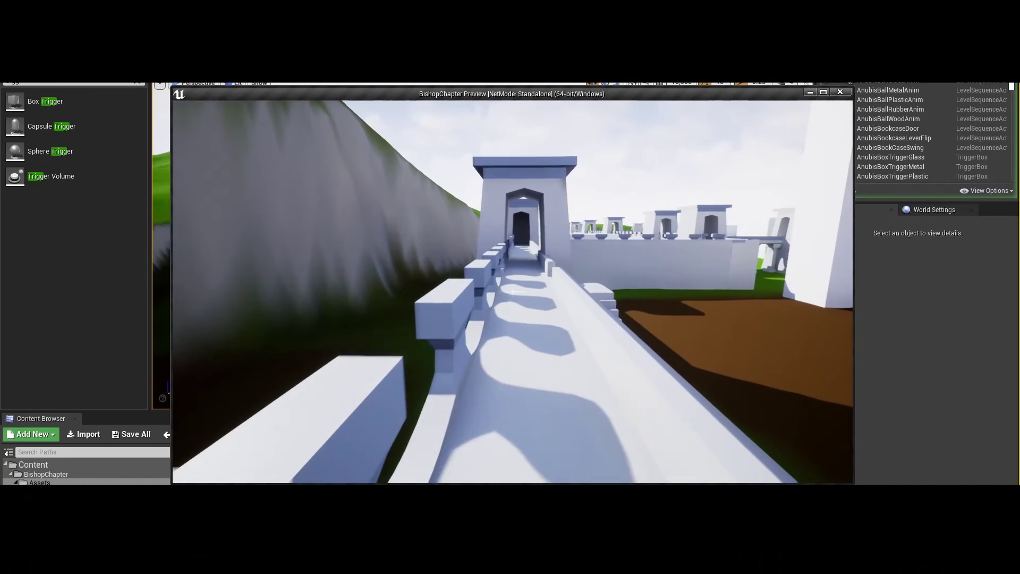
# Walk down the stairs past the credit and BISHOP CHAPTER titles, then stop the preview
pyautogui.press('w')
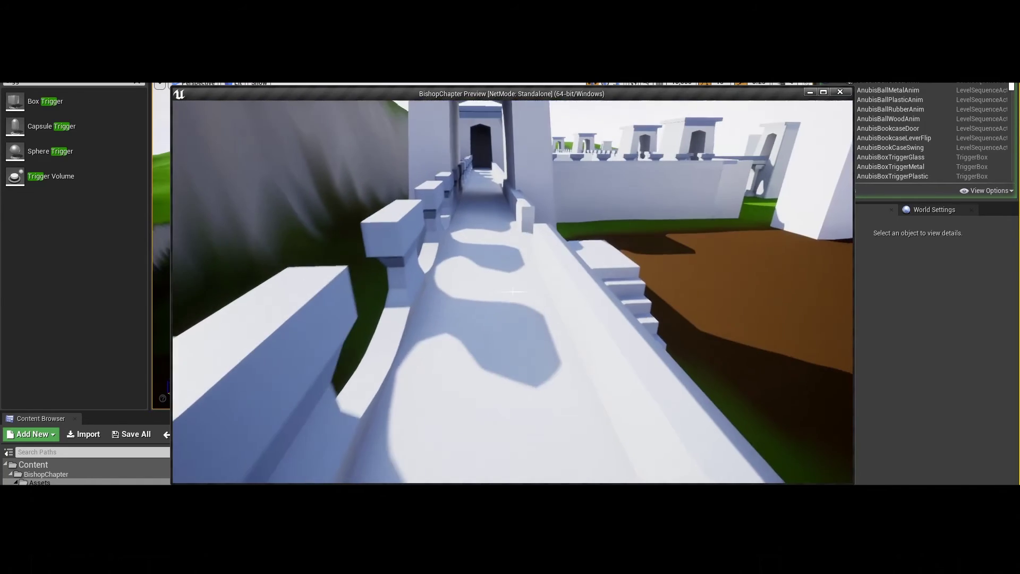
pyautogui.press('w')
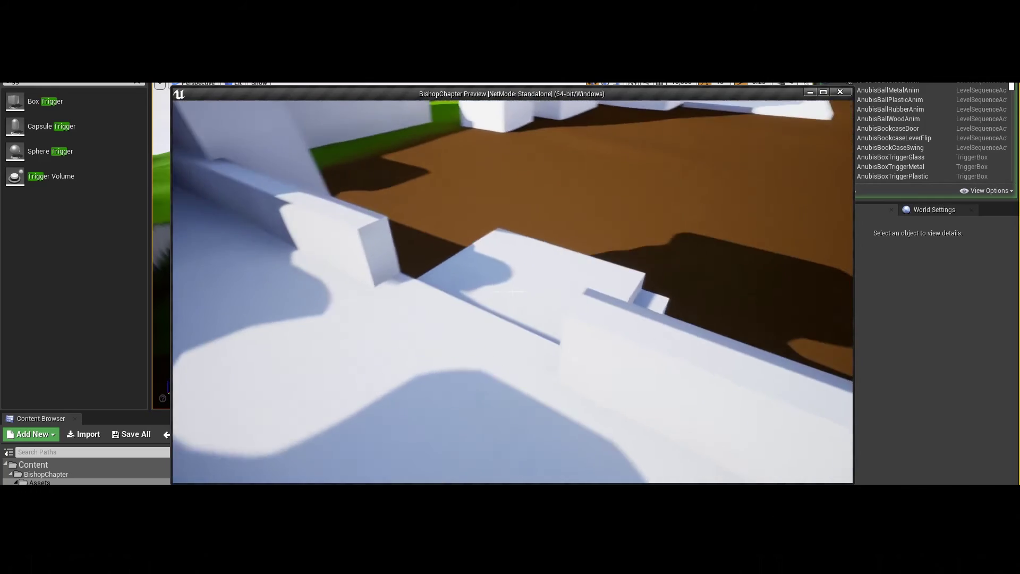
pyautogui.press('w')
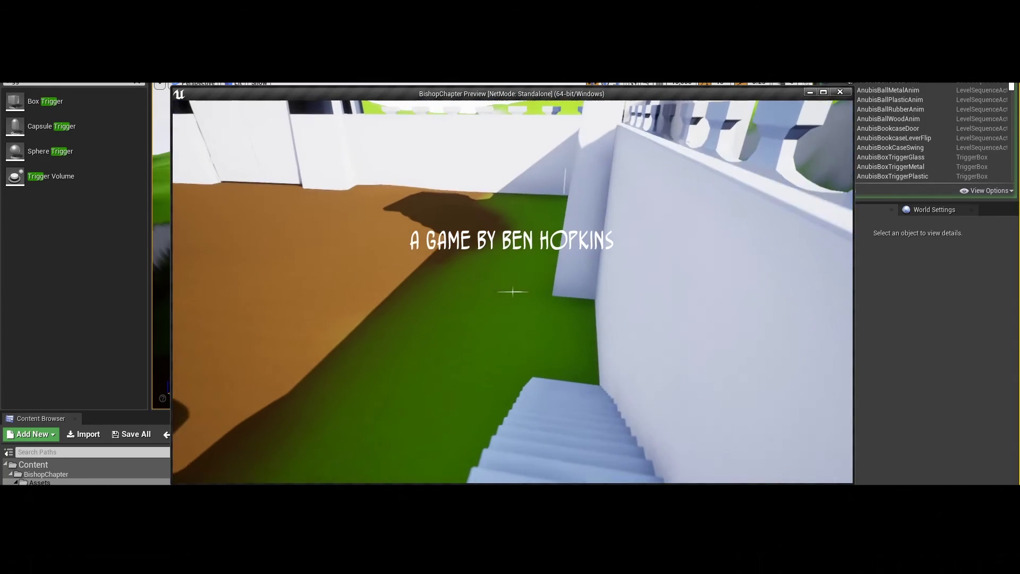
pyautogui.press('w')
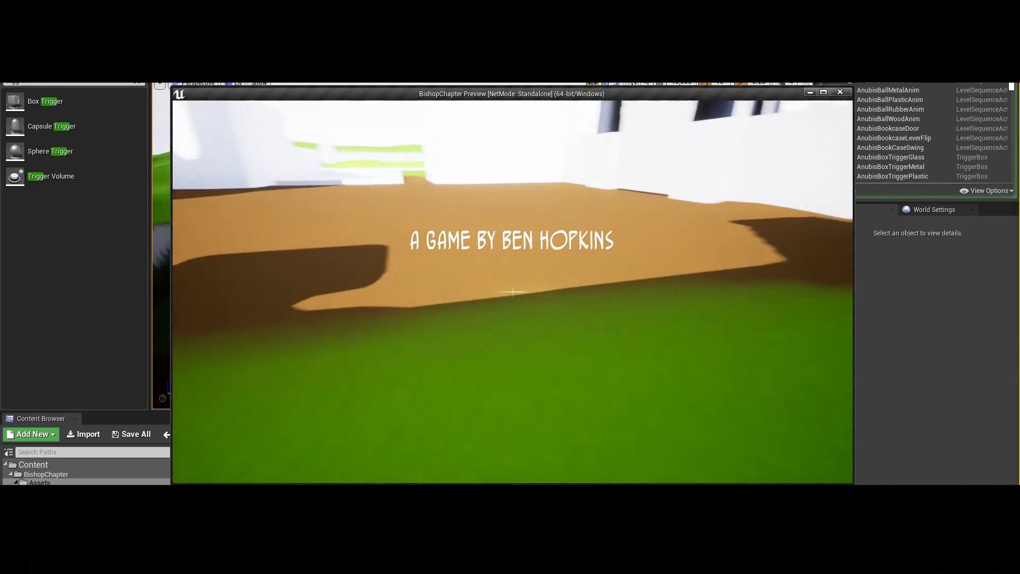
pyautogui.press('w')
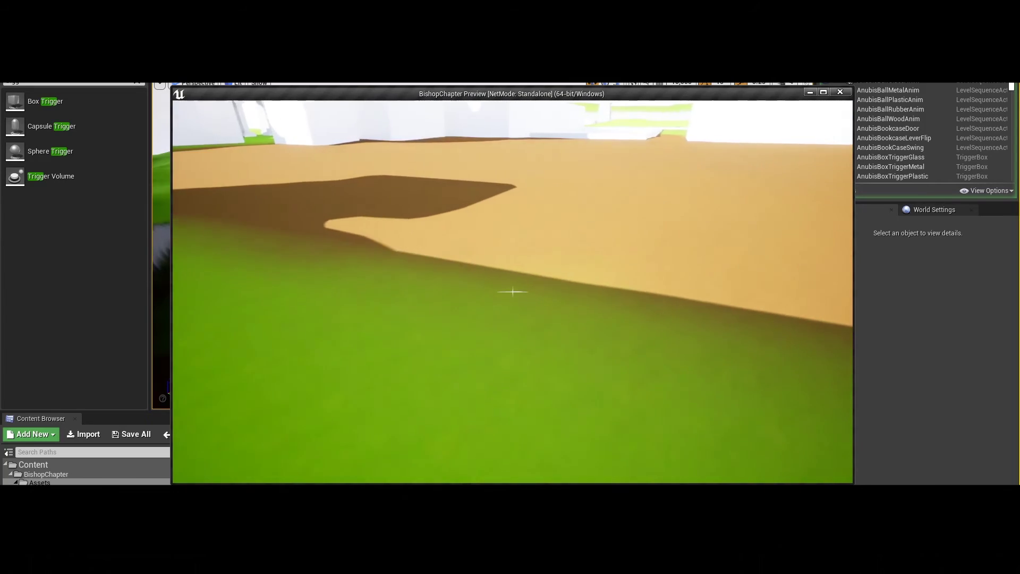
pyautogui.press('w')
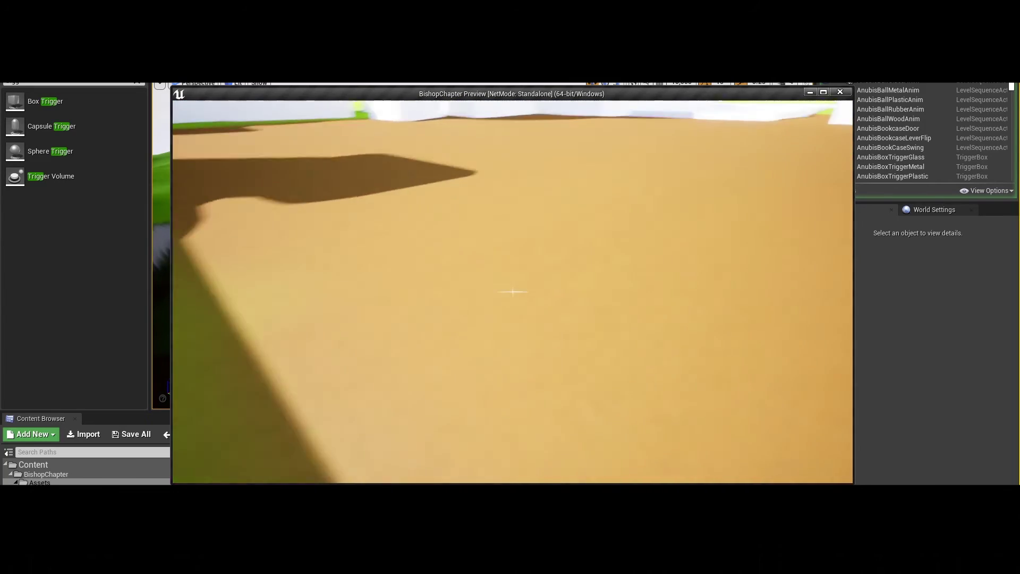
pyautogui.press('w')
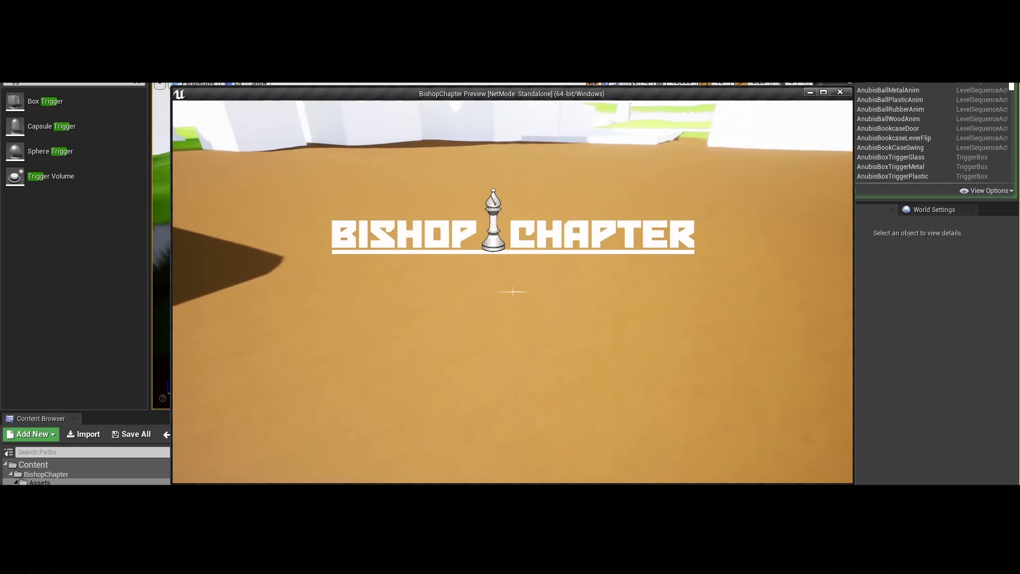
pyautogui.press('w')
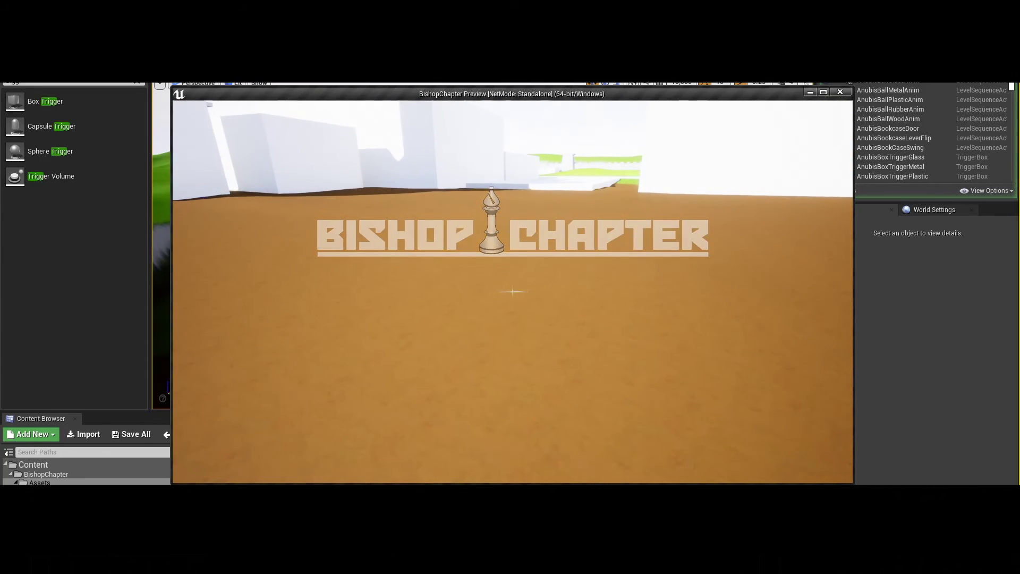
pyautogui.press('w')
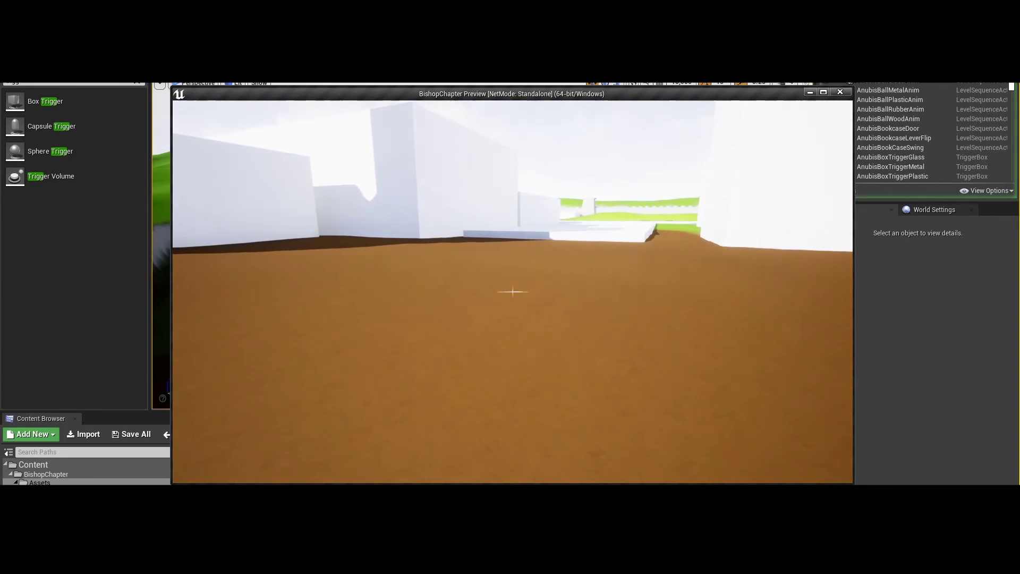
pyautogui.press('Escape')
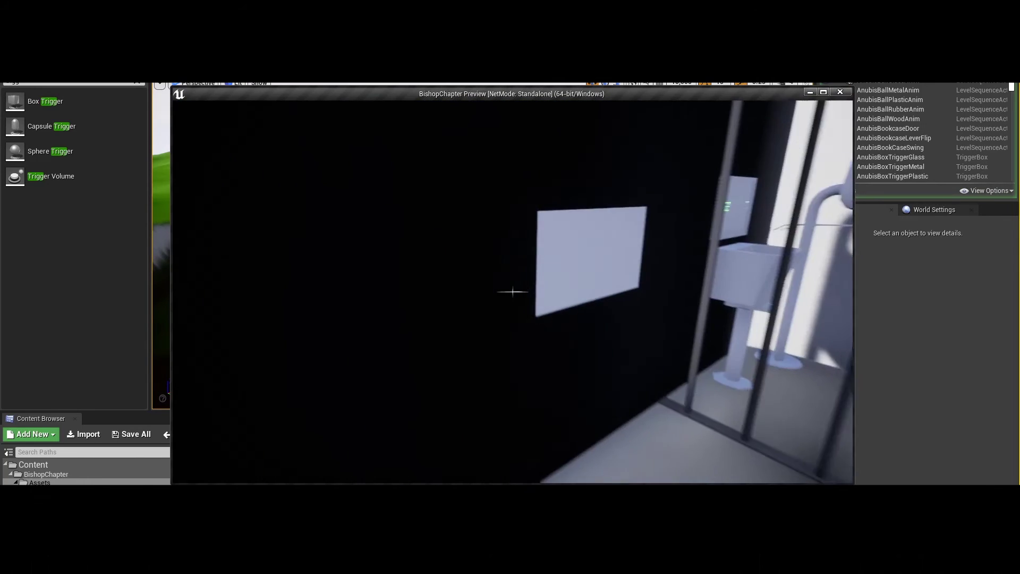
pyautogui.press('Escape')
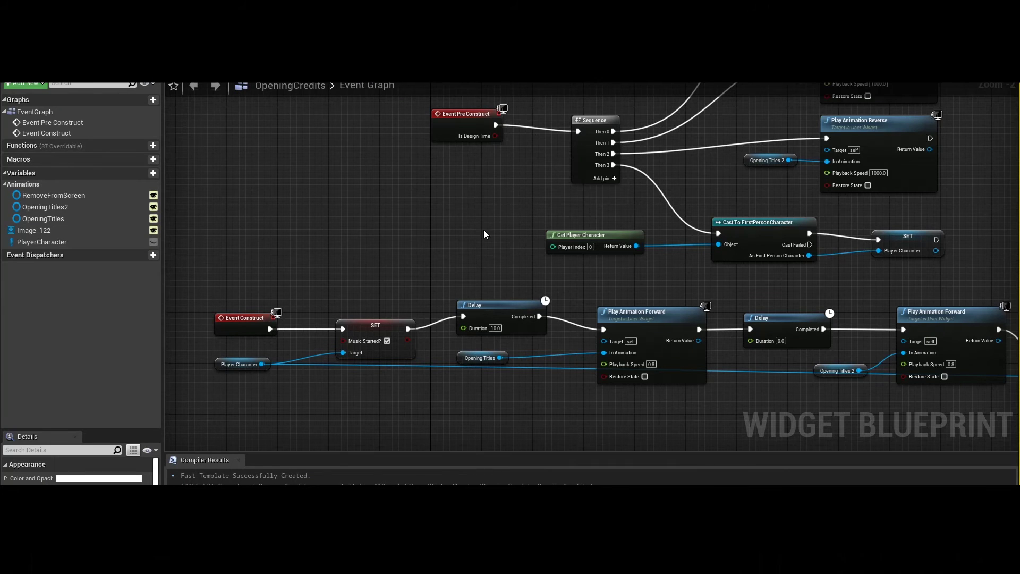
# Pan the OpeningCredits Event Graph across its animation and Play Animation Forward chain
pyautogui.scroll(-3, 480, 228)
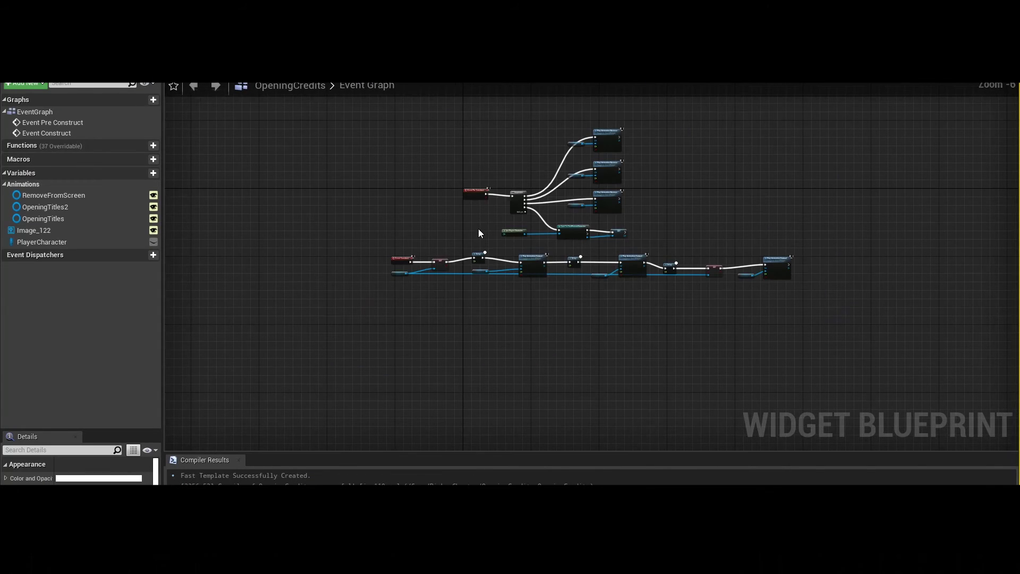
pyautogui.scroll(2, 478, 229)
pyautogui.moveTo(748, 285); pyautogui.dragTo(370, 236, button='right')
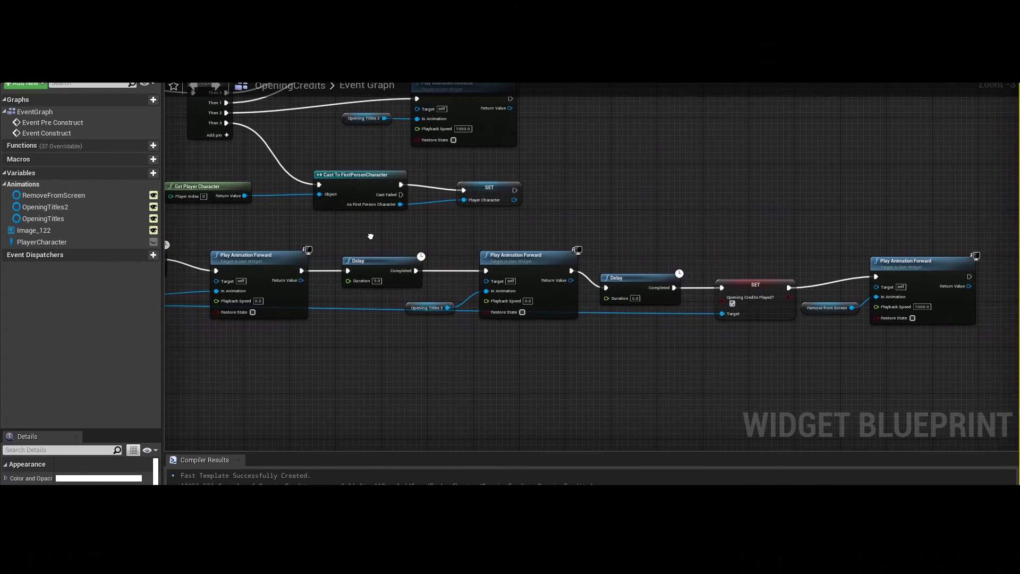
pyautogui.moveTo(370, 236); pyautogui.dragTo(479, 343, button='right')
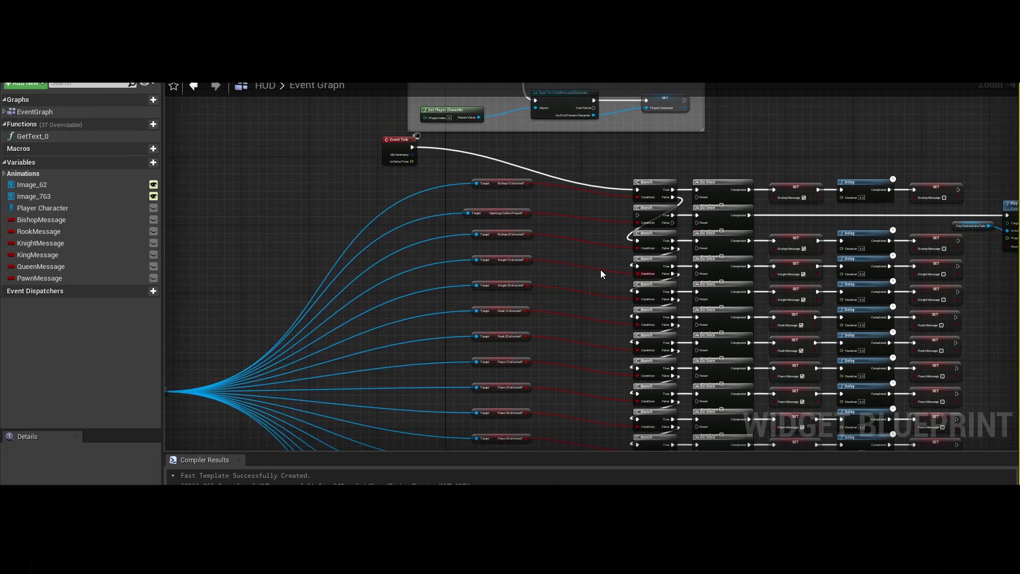
# Pan the HUD Event Graph over the Branch and Delay rows and the Play Animation Forward node
pyautogui.scroll(-3, 601, 273)
pyautogui.moveTo(592, 307); pyautogui.dragTo(557, 173, button='right')
pyautogui.scroll(4, 671, 284)
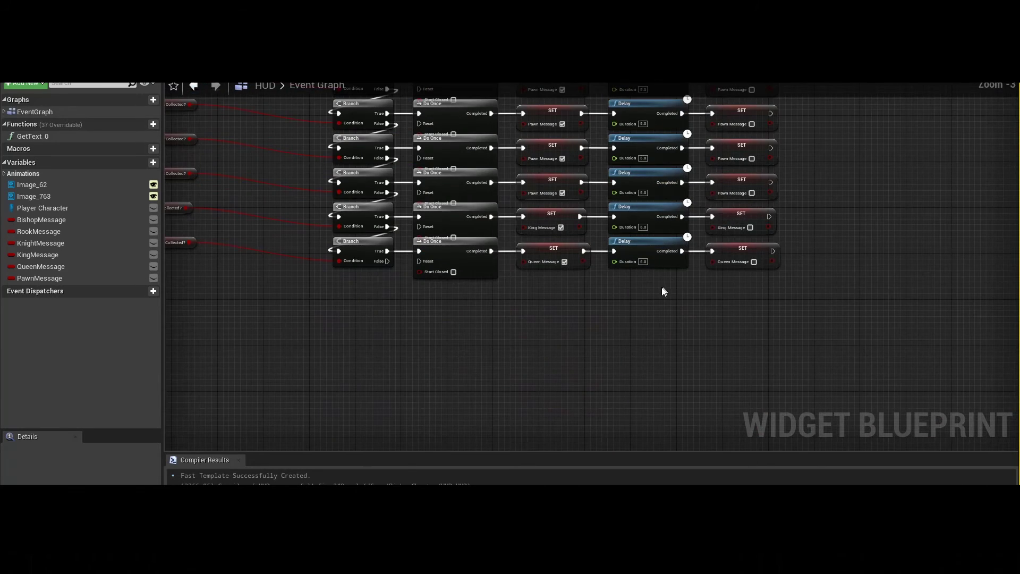
pyautogui.moveTo(833, 167); pyautogui.dragTo(741, 372, button='right')
pyautogui.scroll(3, 688, 358)
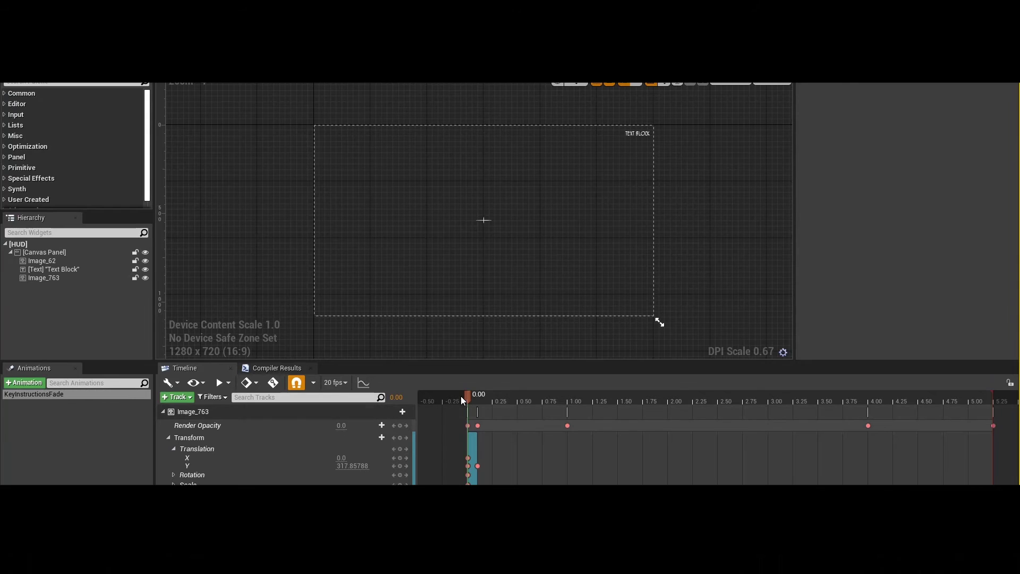
# Scrub the KeyInstructionsFade timeline to preview the PAUSE/INVENTORY instructions fading in and out
pyautogui.moveTo(474, 399); pyautogui.dragTo(579, 403)
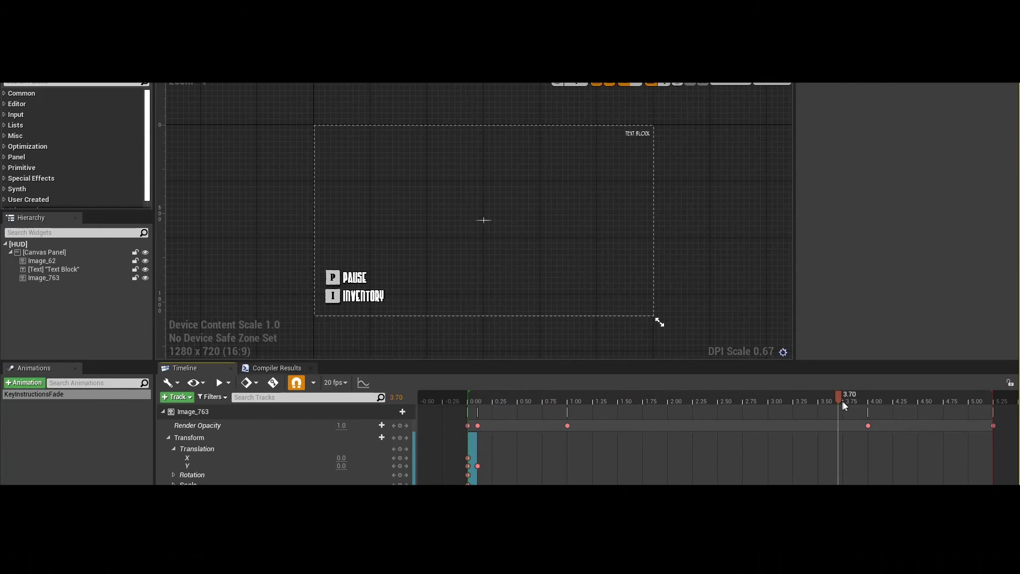
pyautogui.moveTo(516, 401); pyautogui.dragTo(816, 436)
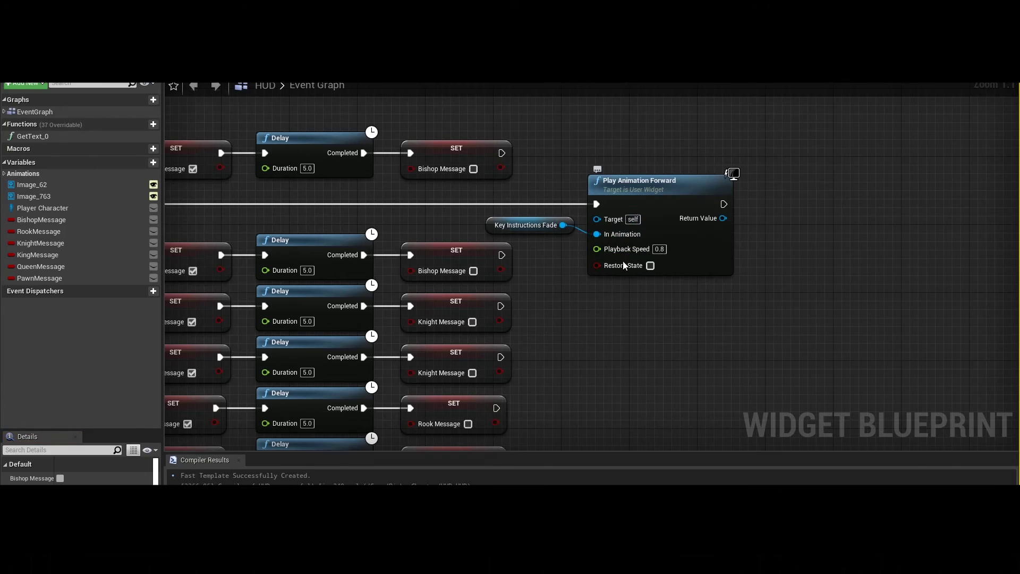
# Pan the HUD Event Graph across the Branch, Do Once, SET and Delay nodes and Event Tick getters
pyautogui.moveTo(575, 272); pyautogui.dragTo(839, 322, button='right')
pyautogui.moveTo(568, 258); pyautogui.dragTo(803, 287, button='right')
pyautogui.moveTo(297, 256); pyautogui.dragTo(713, 283, button='right')
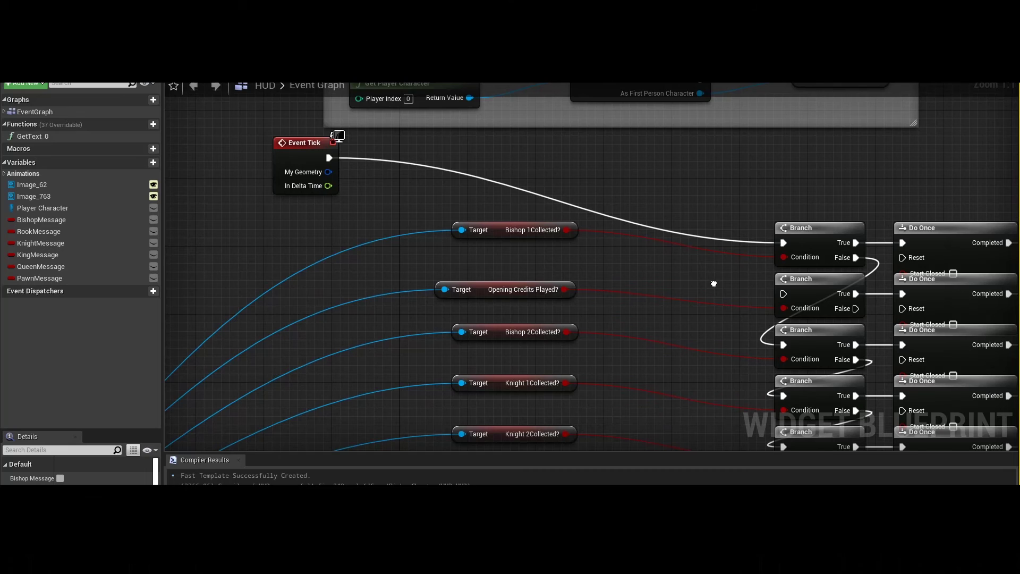
pyautogui.moveTo(713, 284); pyautogui.dragTo(352, 251, button='right')
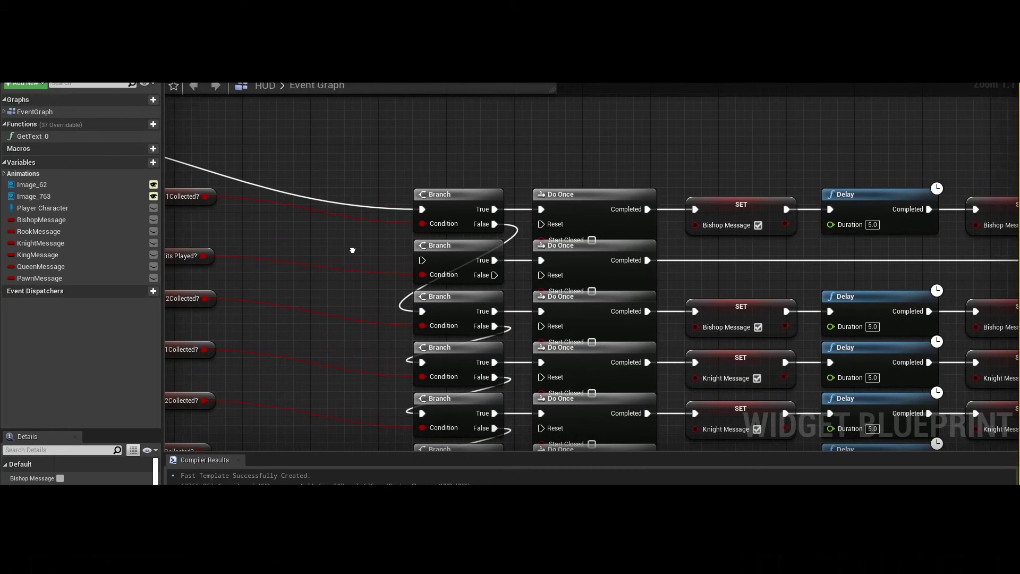
pyautogui.moveTo(352, 250); pyautogui.dragTo(478, 225, button='right')
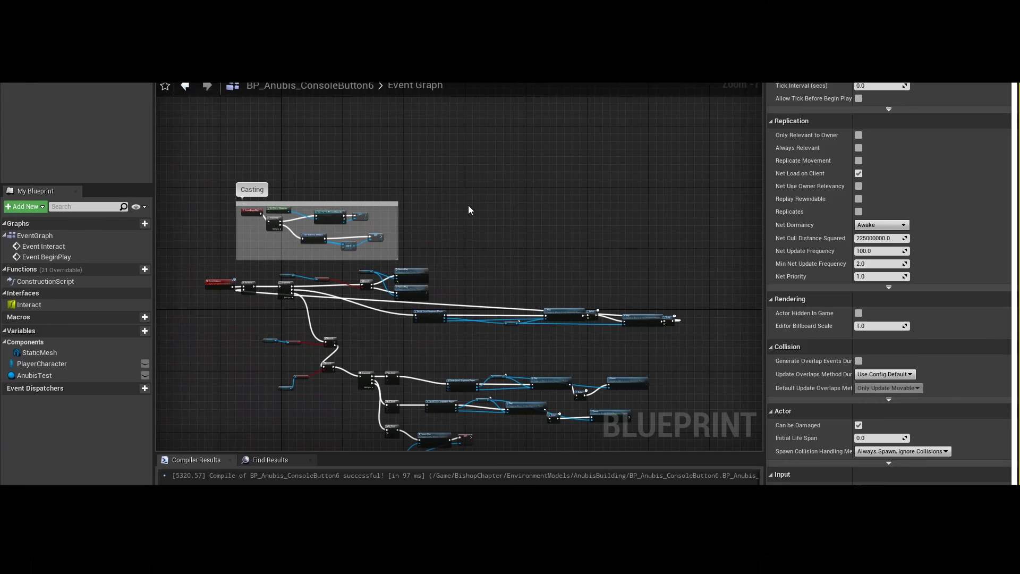
# Pan through Event Interact and SET to the final nodes, and zoom in on the Play Animation ending
pyautogui.scroll(4, 371, 304)
pyautogui.moveTo(372, 304); pyautogui.dragTo(673, 238, button='right')
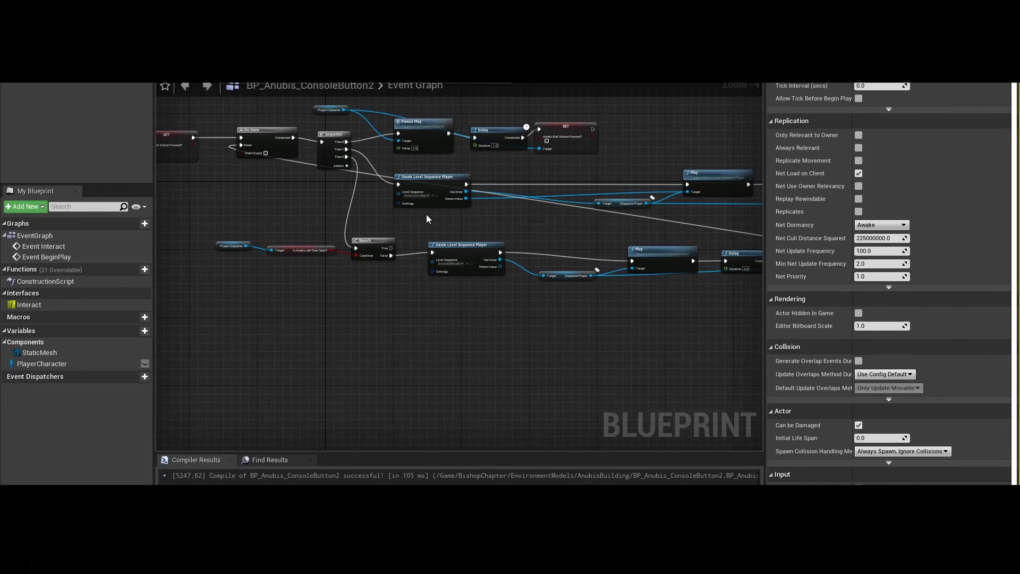
pyautogui.moveTo(553, 193); pyautogui.dragTo(653, 231, button='right')
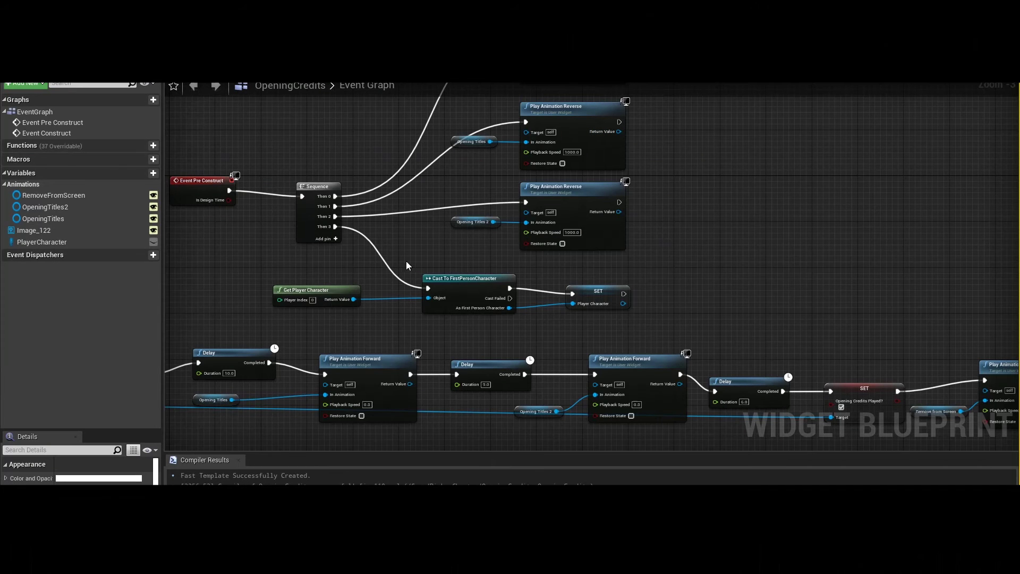
pyautogui.moveTo(406, 260); pyautogui.dragTo(259, 137, button='right')
pyautogui.moveTo(791, 202); pyautogui.dragTo(609, 201, button='right')
pyautogui.scroll(3, 562, 293)
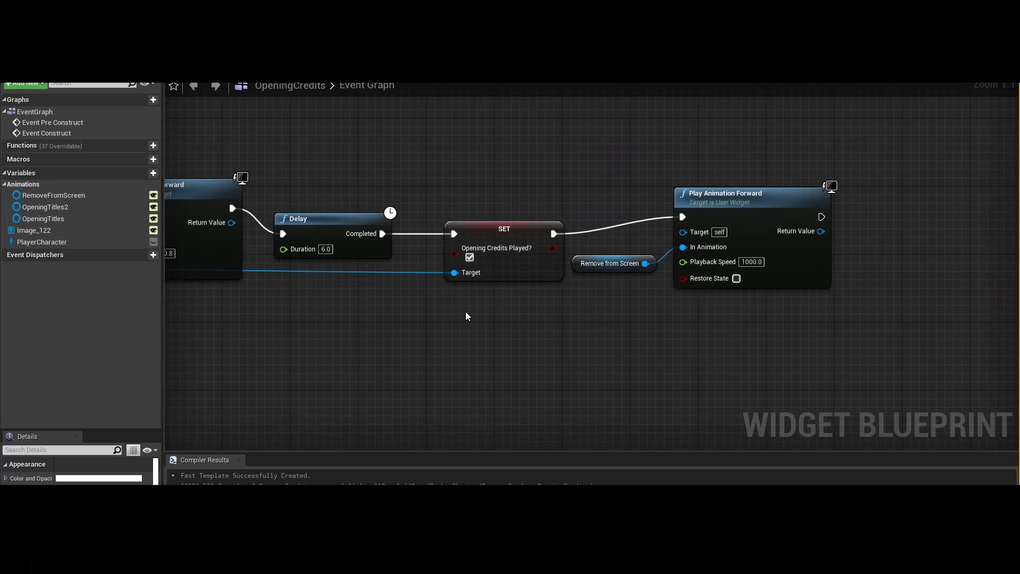
pyautogui.moveTo(466, 311); pyautogui.dragTo(842, 347, button='right')
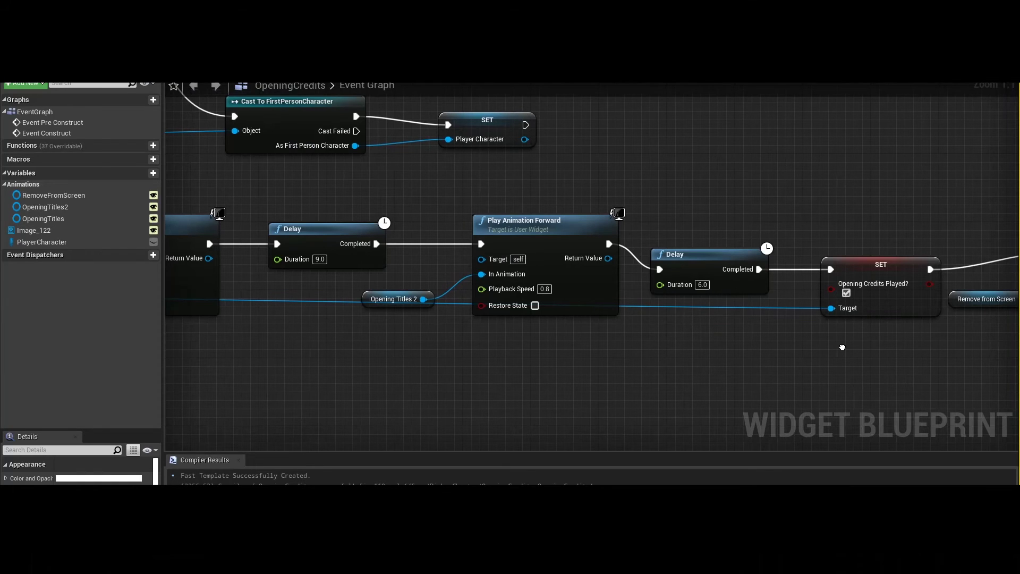
pyautogui.moveTo(842, 347); pyautogui.dragTo(580, 332, button='right')
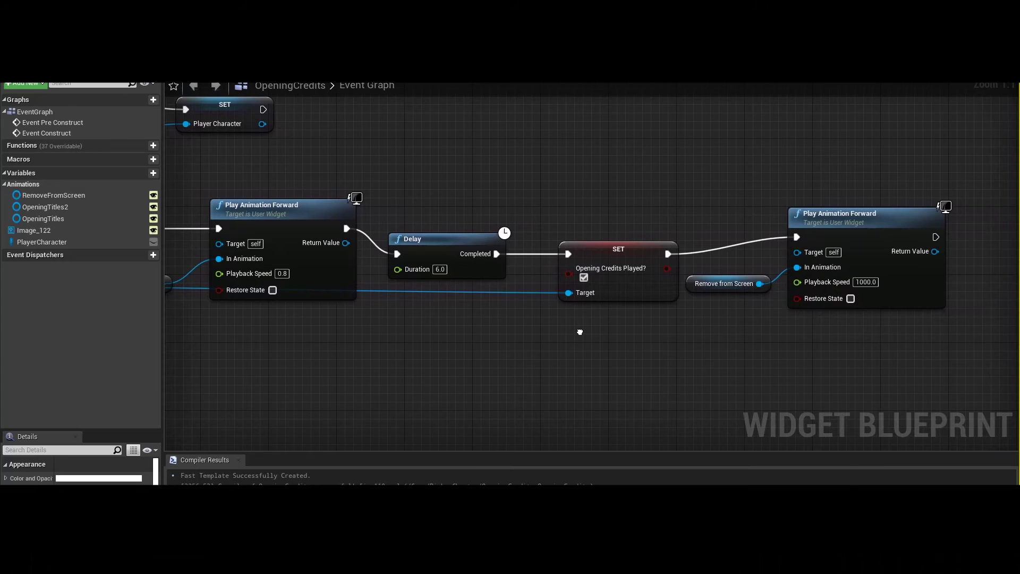
pyautogui.moveTo(580, 332); pyautogui.dragTo(988, 358, button='right')
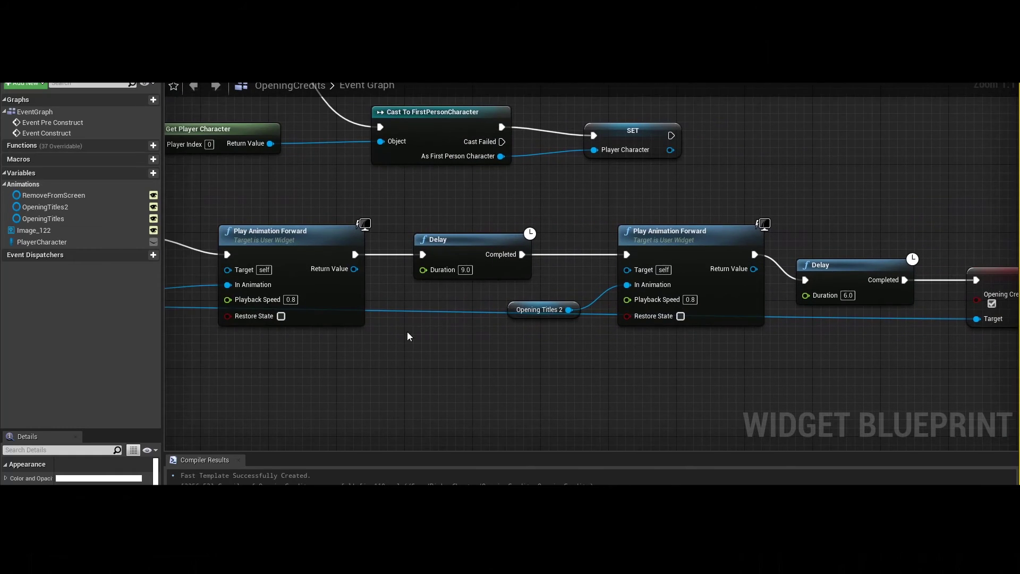
pyautogui.moveTo(408, 337); pyautogui.dragTo(893, 340, button='right')
pyautogui.moveTo(268, 232); pyautogui.dragTo(464, 241, button='right')
pyautogui.moveTo(797, 261); pyautogui.dragTo(455, 247, button='right')
pyautogui.moveTo(727, 298); pyautogui.dragTo(509, 290, button='right')
pyautogui.moveTo(687, 267); pyautogui.dragTo(738, 306, button='right')
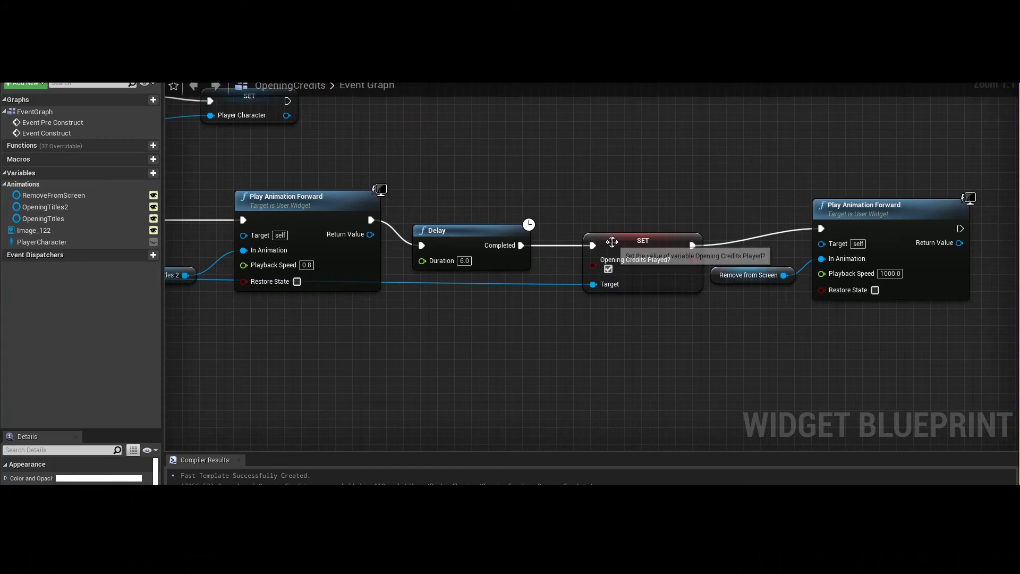
pyautogui.click(645, 255)
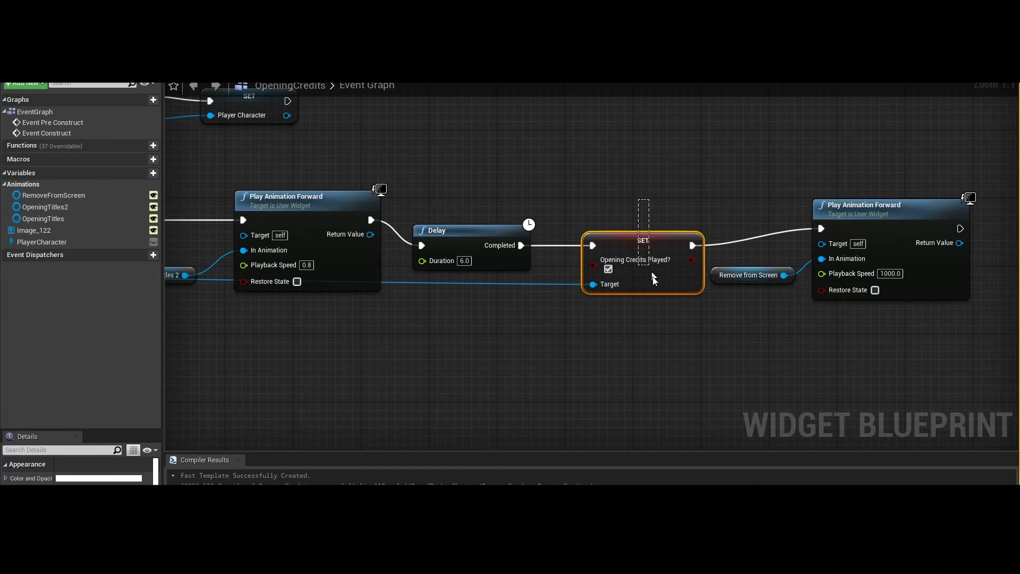
pyautogui.click(600, 208)
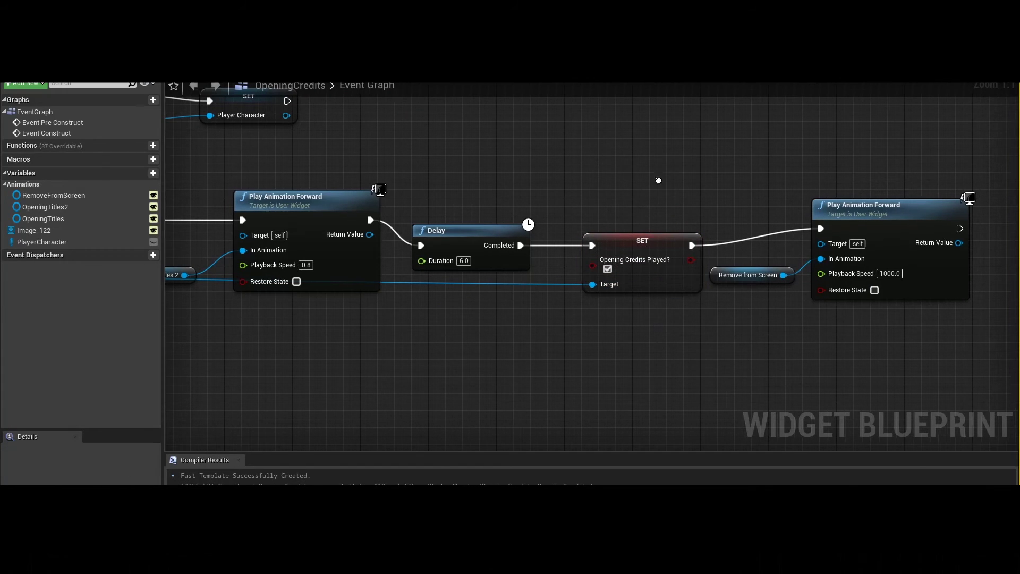
pyautogui.moveTo(937, 301); pyautogui.dragTo(699, 280, button='right')
pyautogui.moveTo(696, 314); pyautogui.dragTo(712, 195)
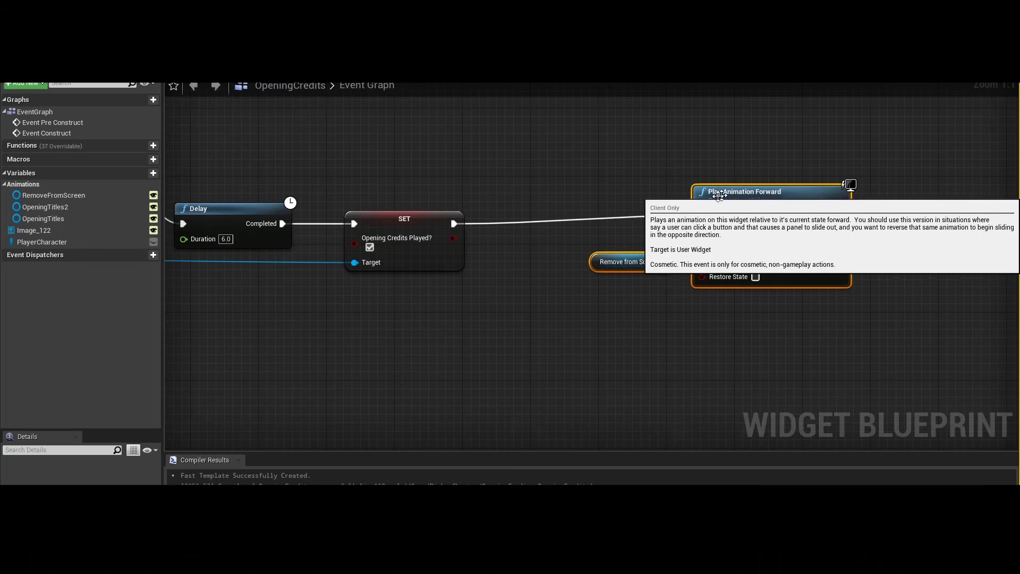
# Insert a Print String node after SET with In String set to 'PLAY DAMMIITTT'
pyautogui.moveTo(454, 224); pyautogui.dragTo(510, 230)
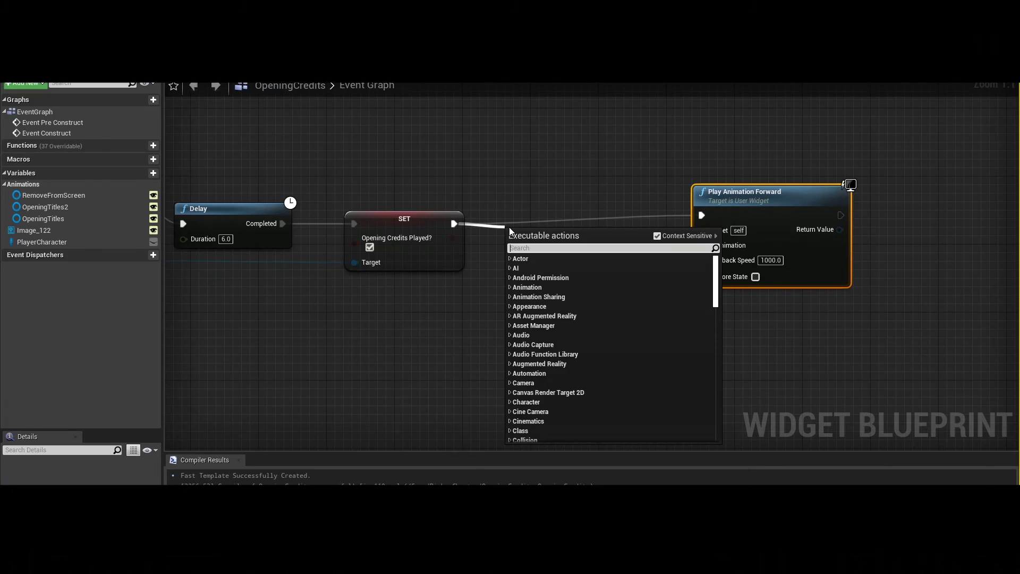
pyautogui.write('print')
pyautogui.press('Return')
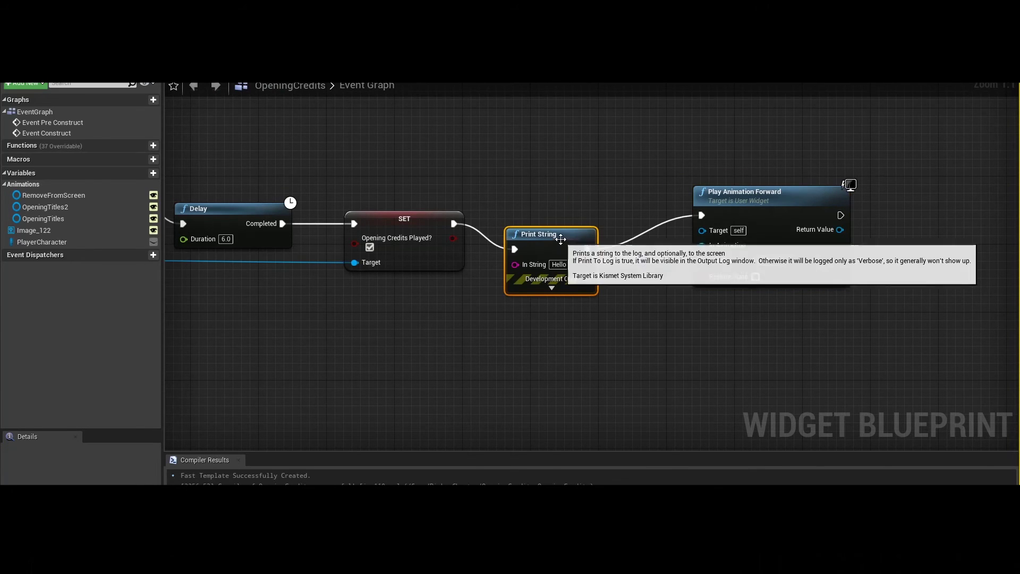
pyautogui.moveTo(561, 240); pyautogui.dragTo(553, 206)
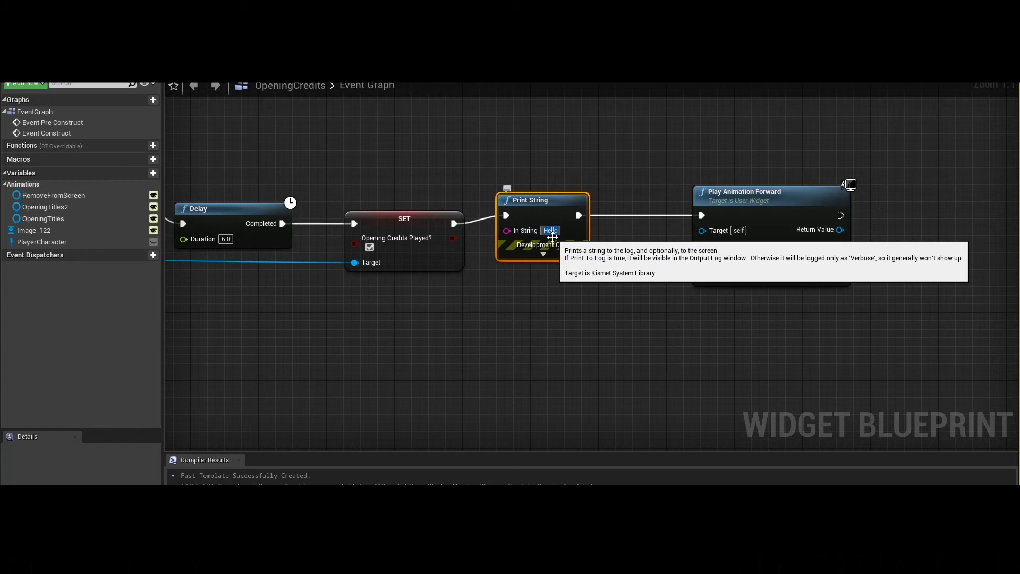
pyautogui.click(551, 232)
pyautogui.write('PLAY DAMMIITTT')
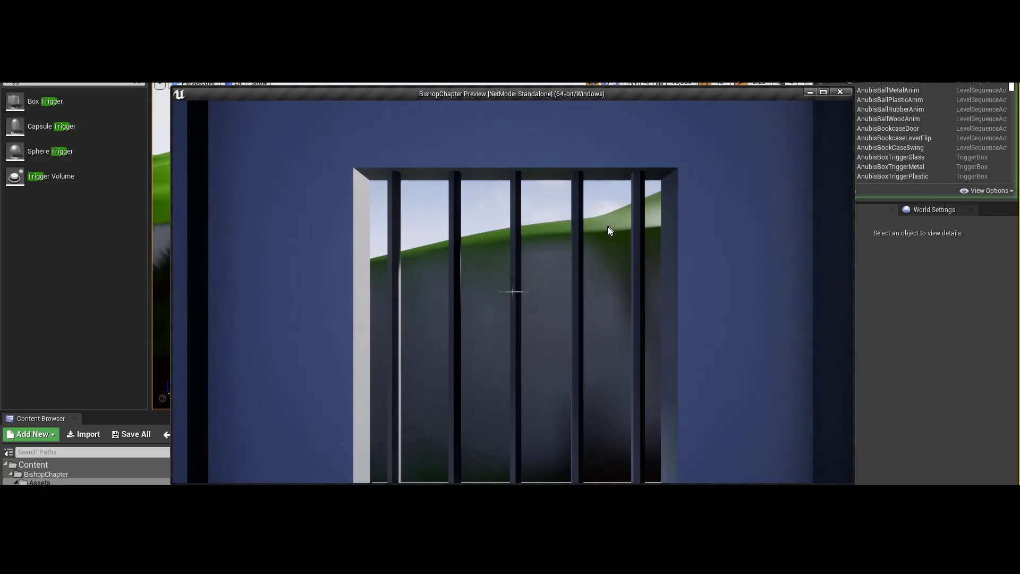
# Walk to the cell's wall panel and press centre, fourth, fifth, third, fourth, fifth, third buttons to unlock
pyautogui.click(609, 231)
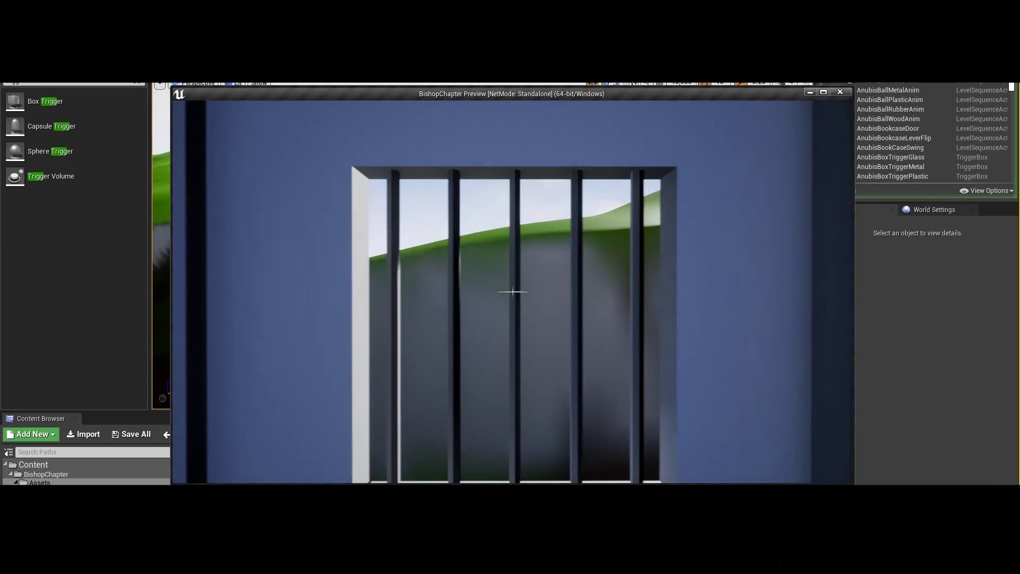
pyautogui.press('w')
pyautogui.press('s')
pyautogui.press('w')
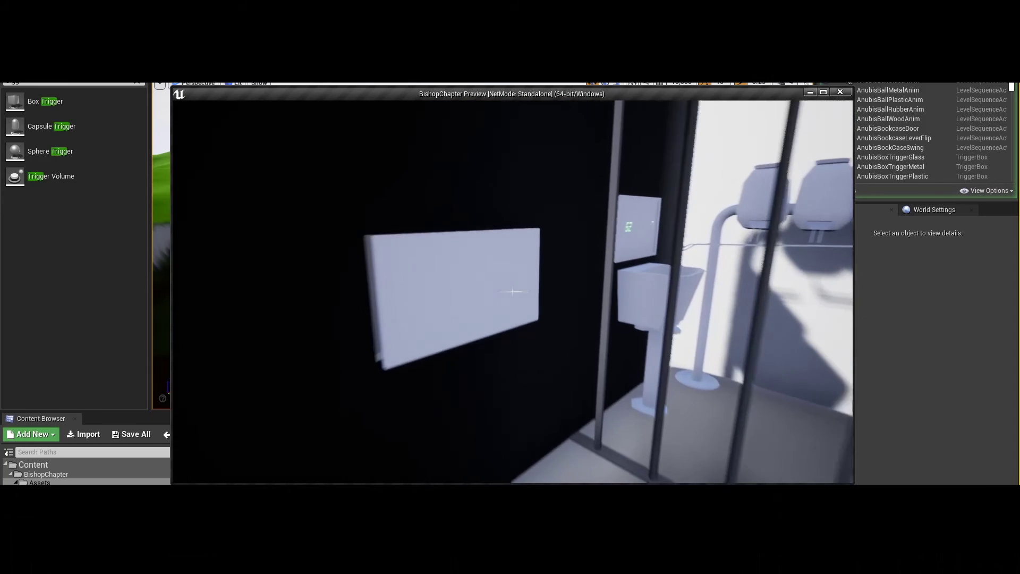
pyautogui.click(513, 291)
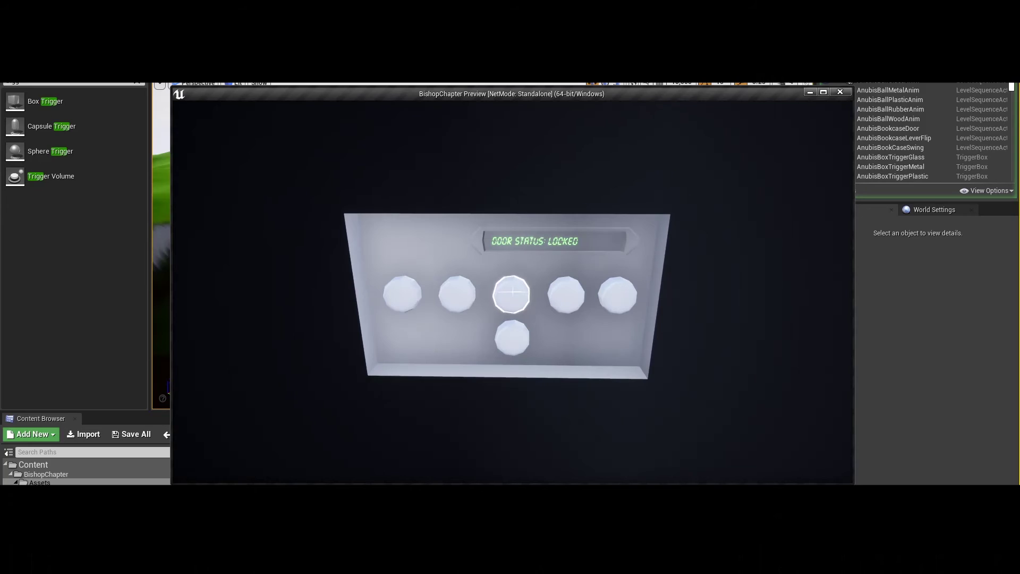
pyautogui.click(513, 292)
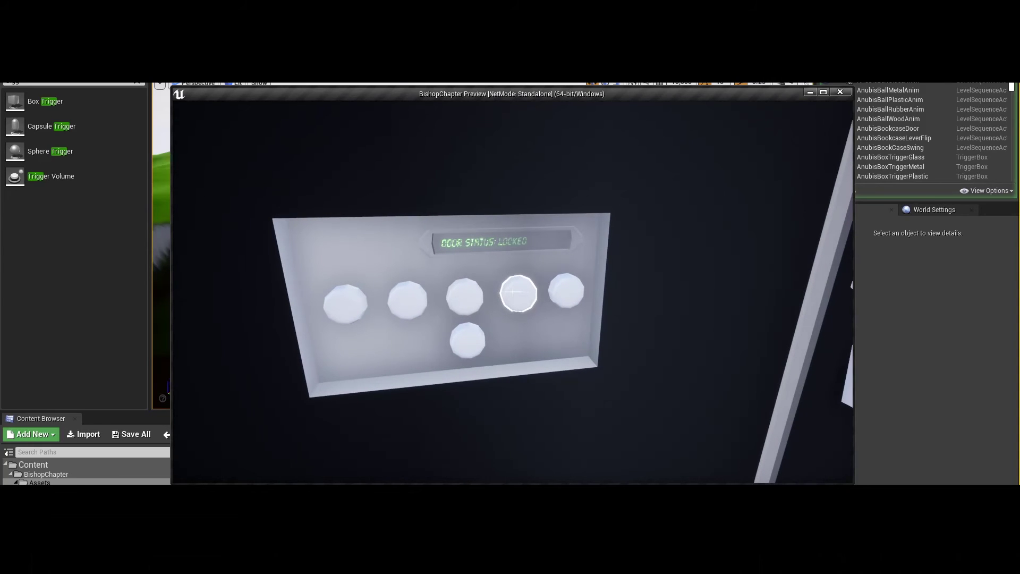
pyautogui.click(513, 292)
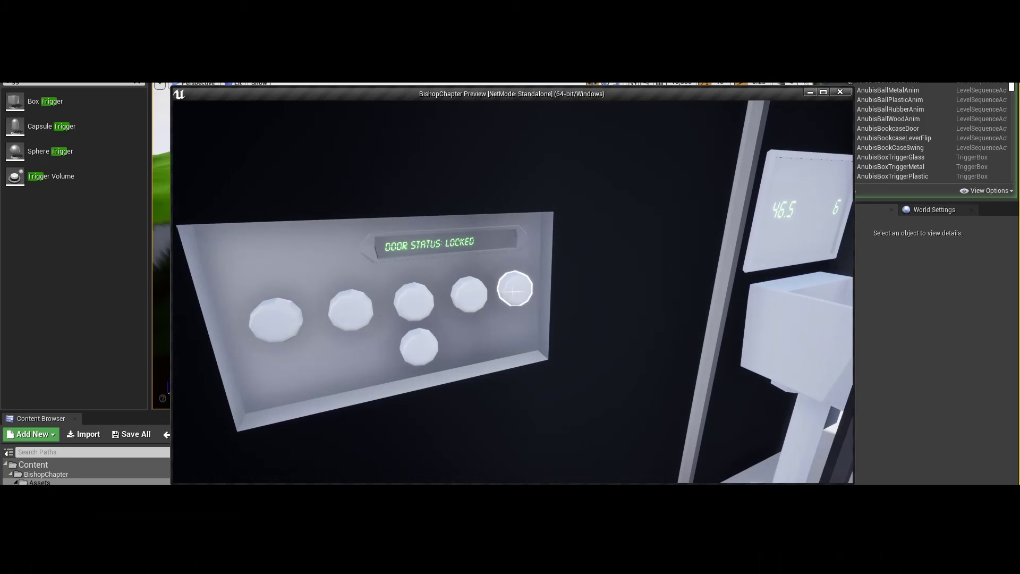
pyautogui.click(513, 291)
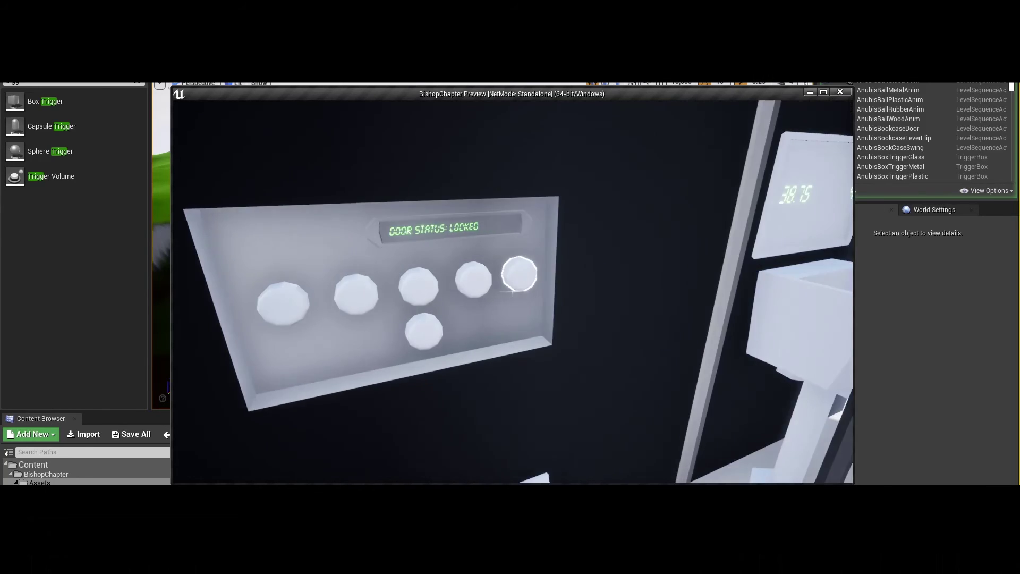
pyautogui.click(513, 292)
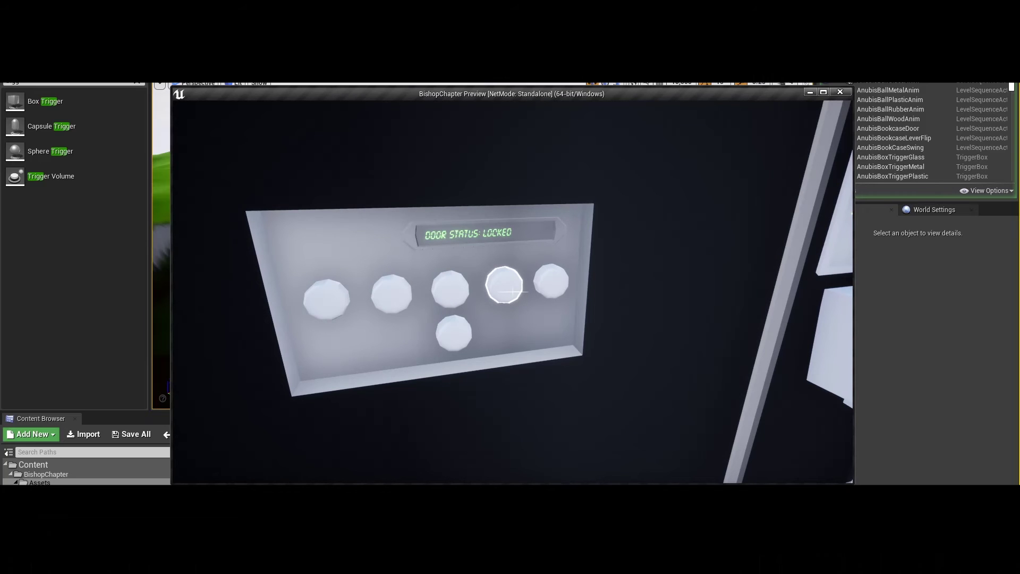
pyautogui.click(515, 291)
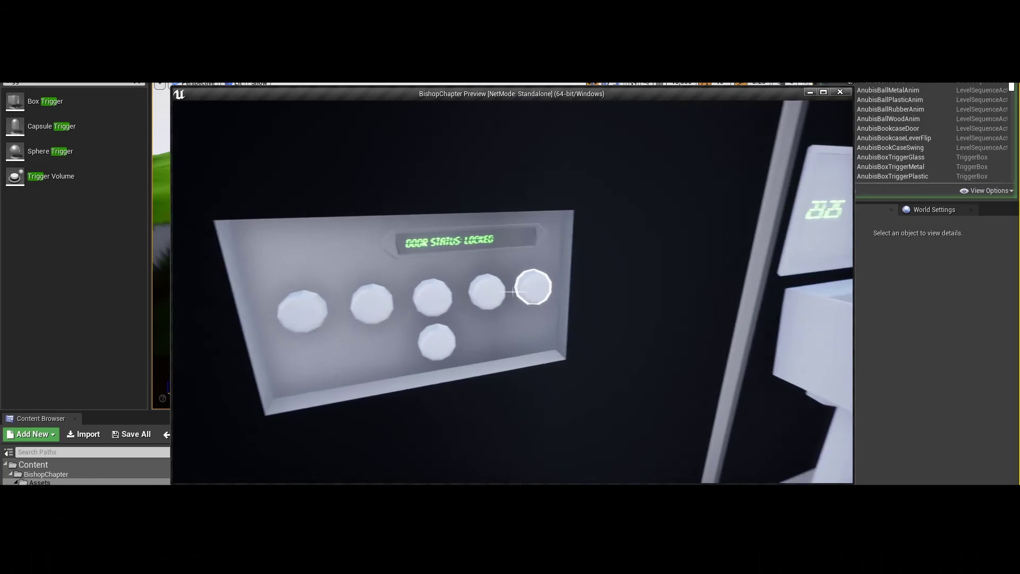
pyautogui.click(513, 291)
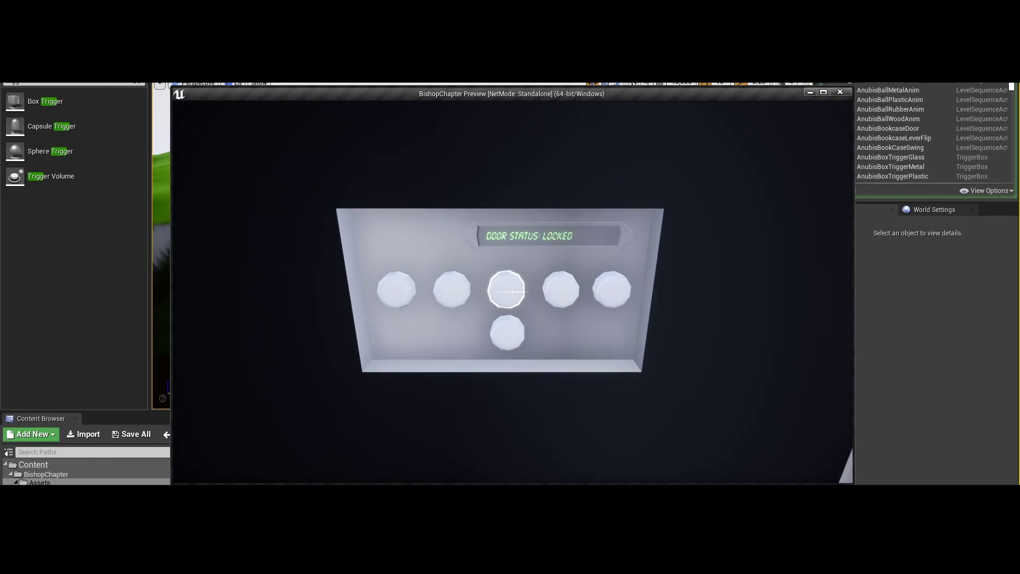
pyautogui.press('a')
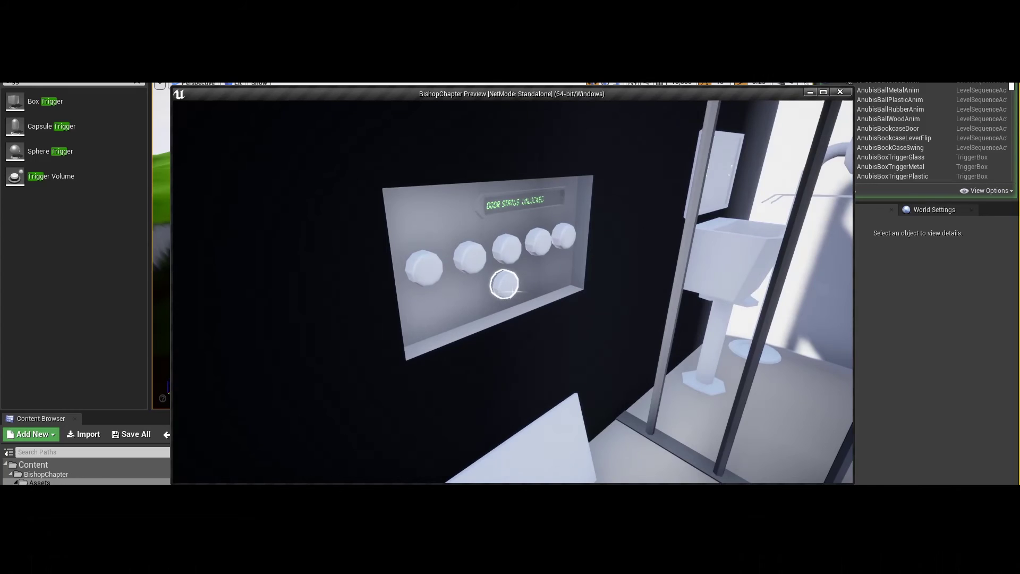
# Walk past the cell bars and desk to the pole and pull its lever
pyautogui.press('w')
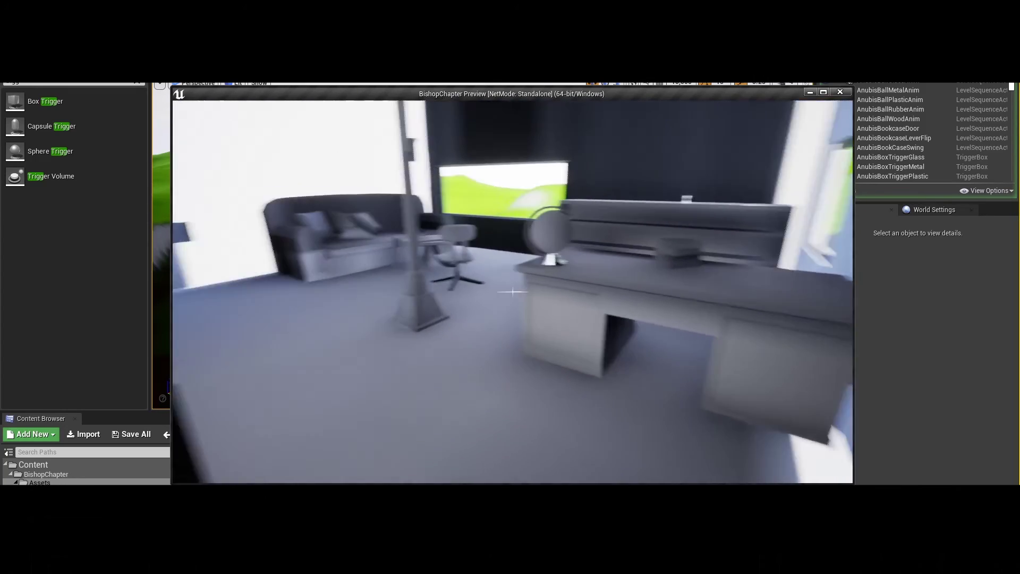
pyautogui.press('w')
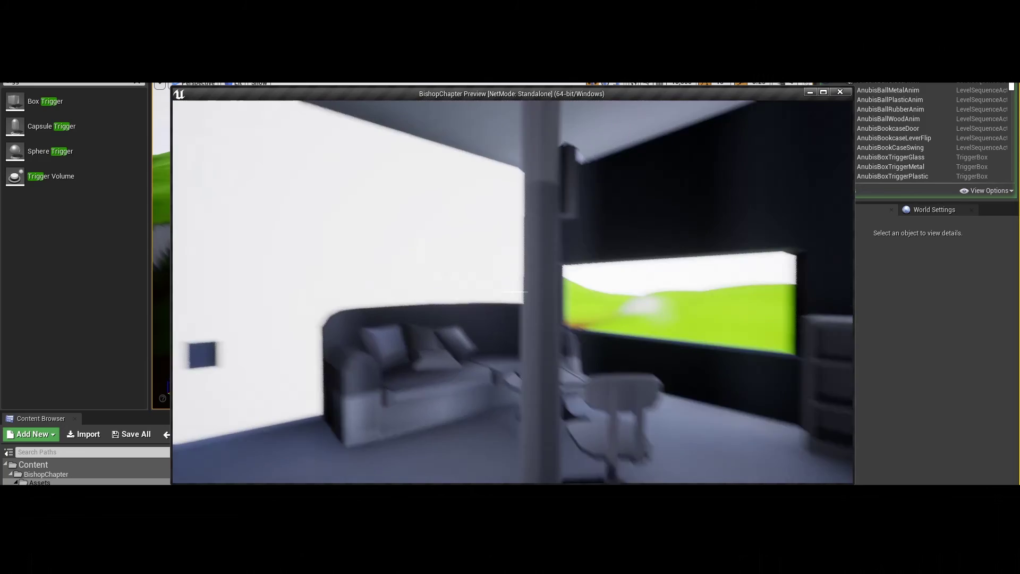
pyautogui.press('w')
pyautogui.press('e')
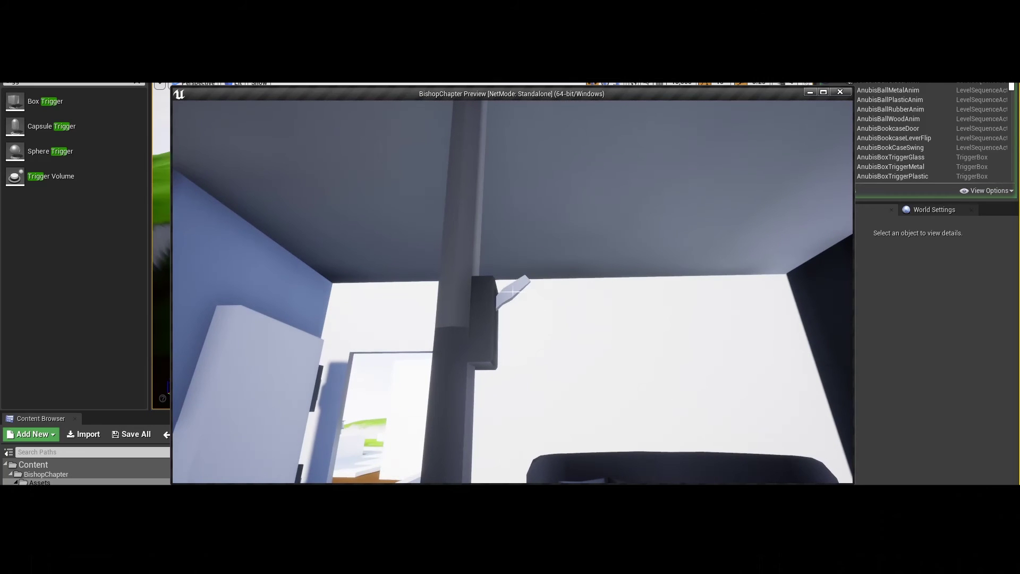
# Go through the opened bookcase, across the bridge to the courtyard, then quit the preview
pyautogui.press('w')
pyautogui.press('w')
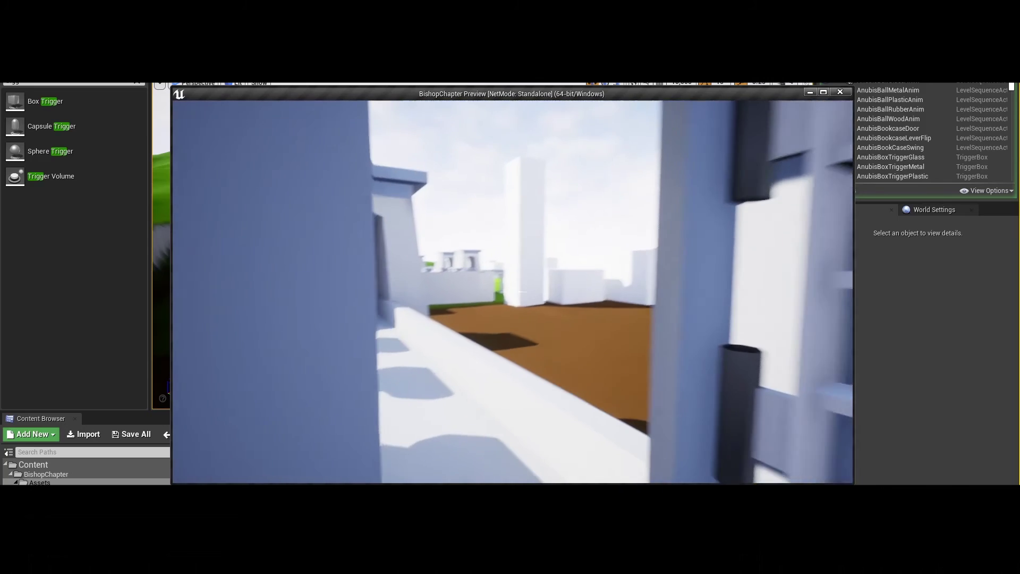
pyautogui.press('w')
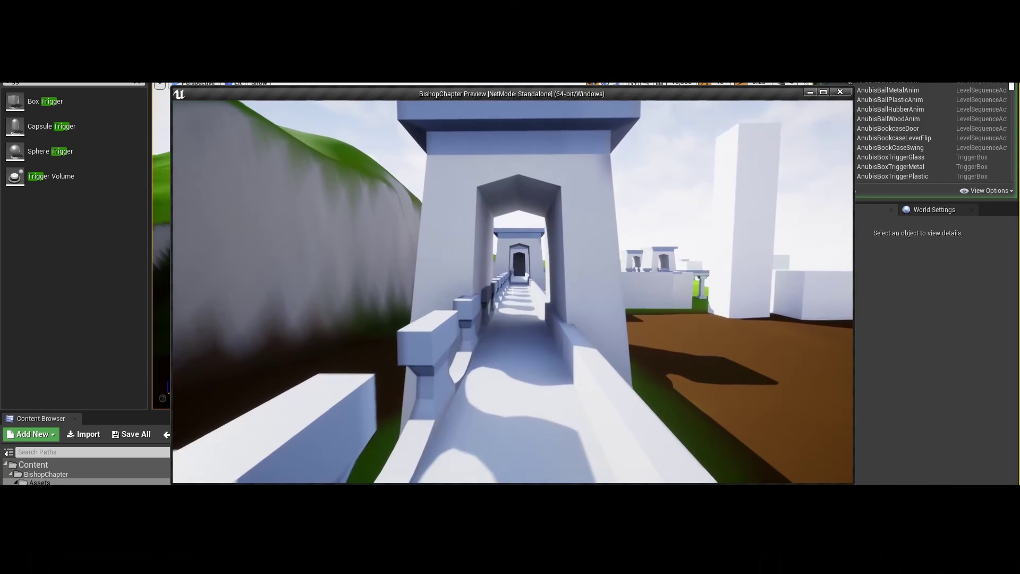
pyautogui.press('w')
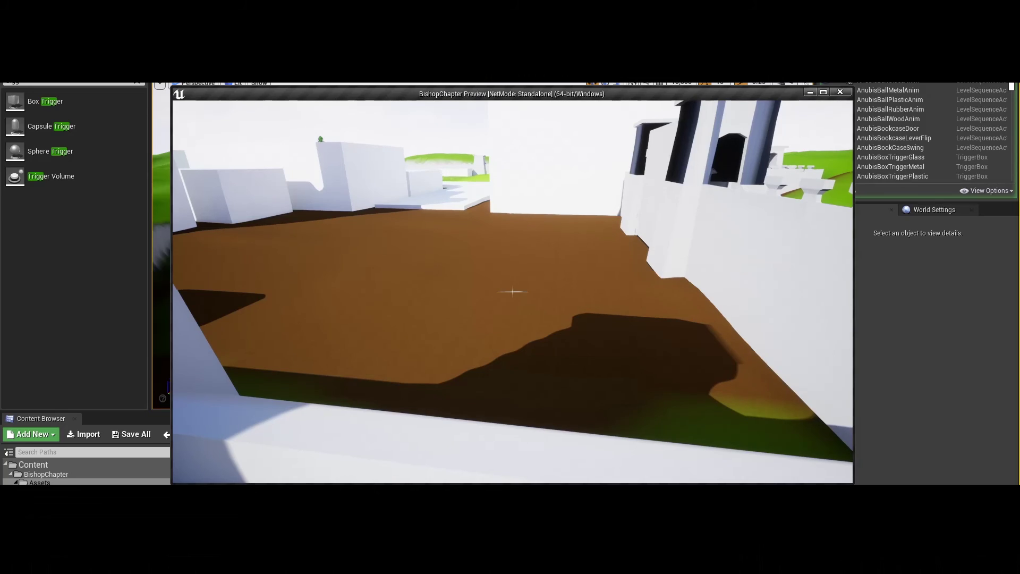
pyautogui.press('Escape')
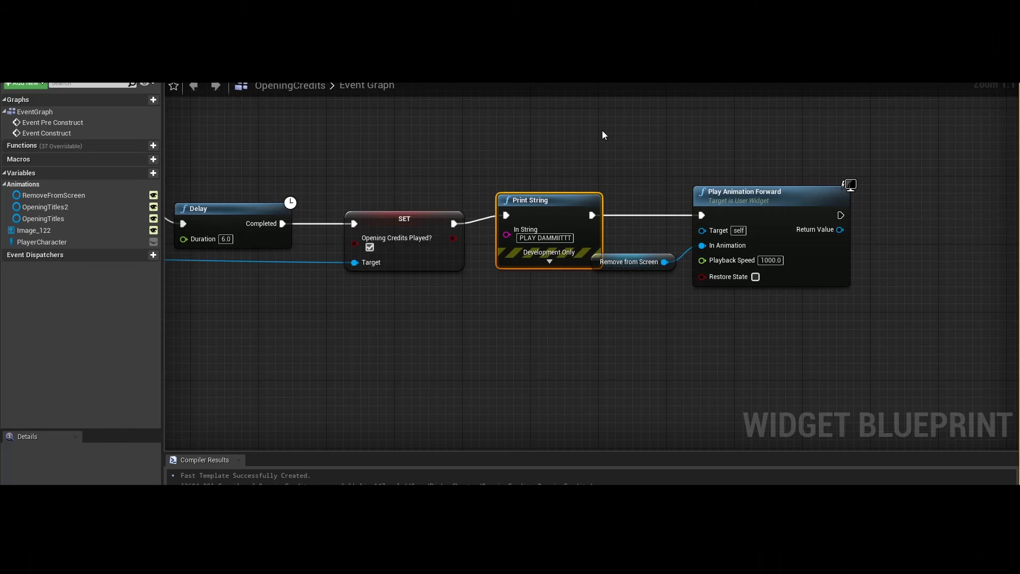
# Select the SET node to check its variable, then clear the selection
pyautogui.click(372, 206)
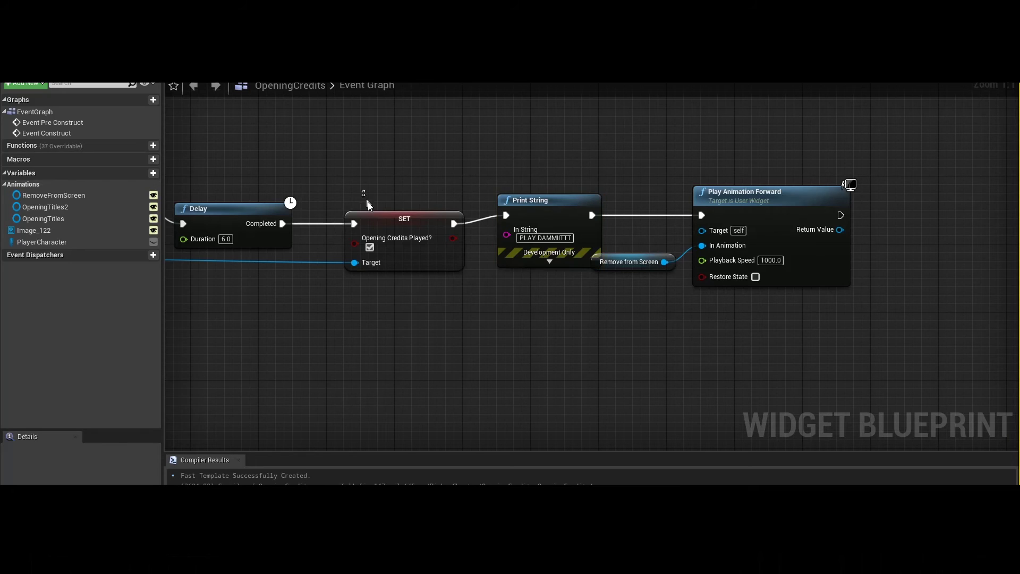
pyautogui.click(490, 320)
pyautogui.click(428, 266)
pyautogui.click(470, 326)
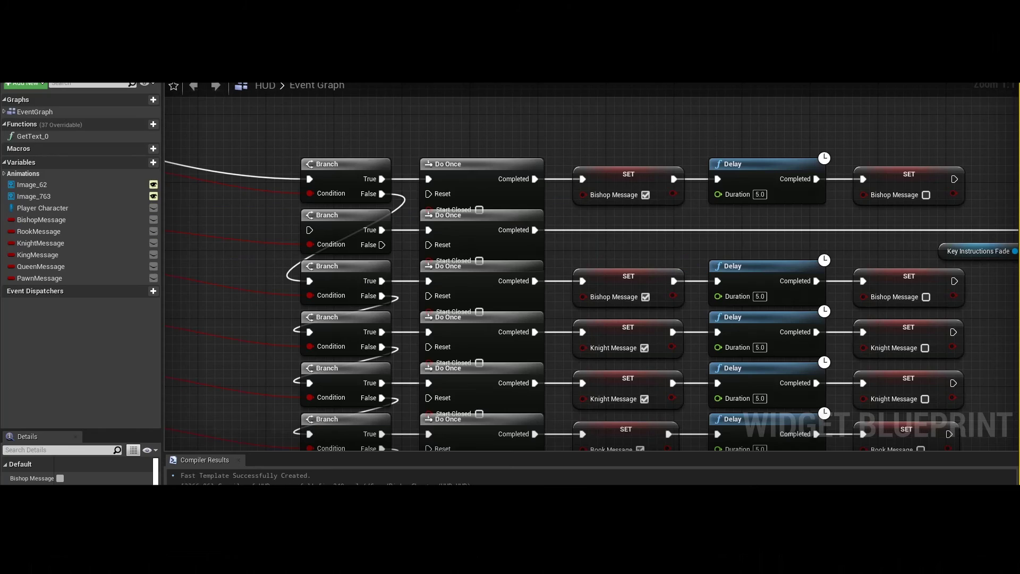
# Disconnect the second Branch's True output from its Do Once node
pyautogui.moveTo(255, 231); pyautogui.dragTo(515, 250, button='right')
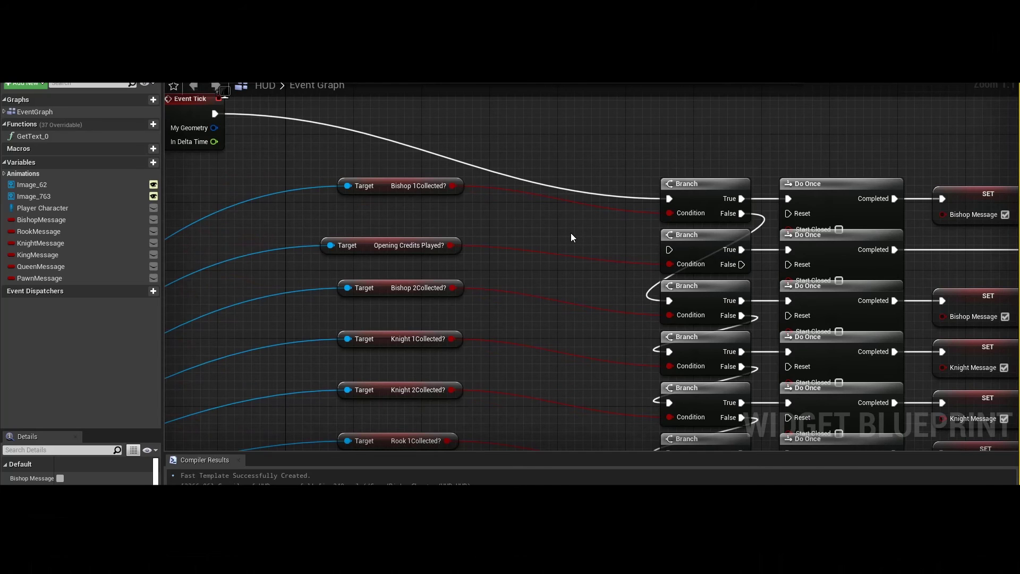
pyautogui.moveTo(570, 234); pyautogui.dragTo(456, 188, button='right')
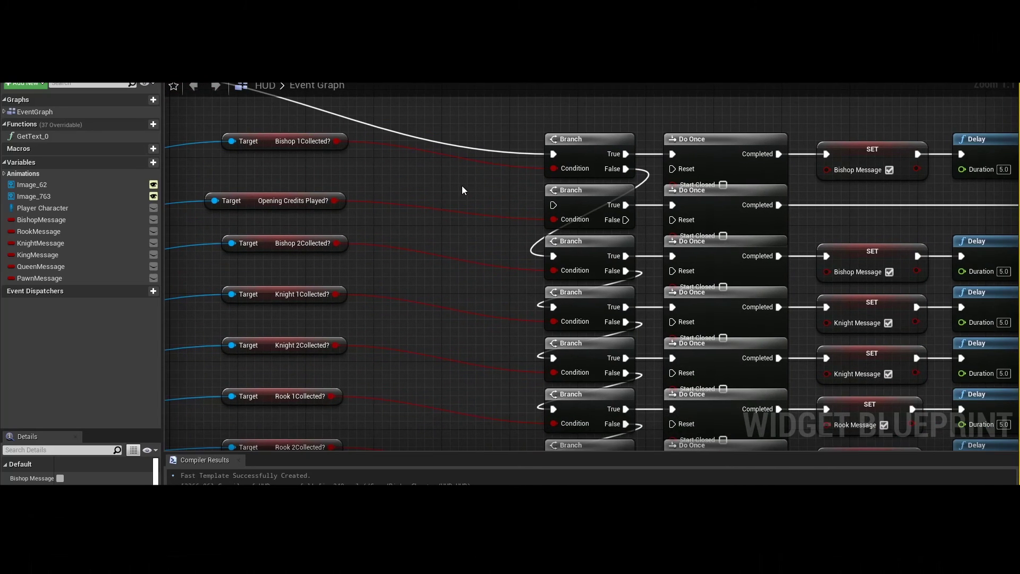
pyautogui.keyDown('alt'); pyautogui.click(652, 204); pyautogui.keyUp('alt')
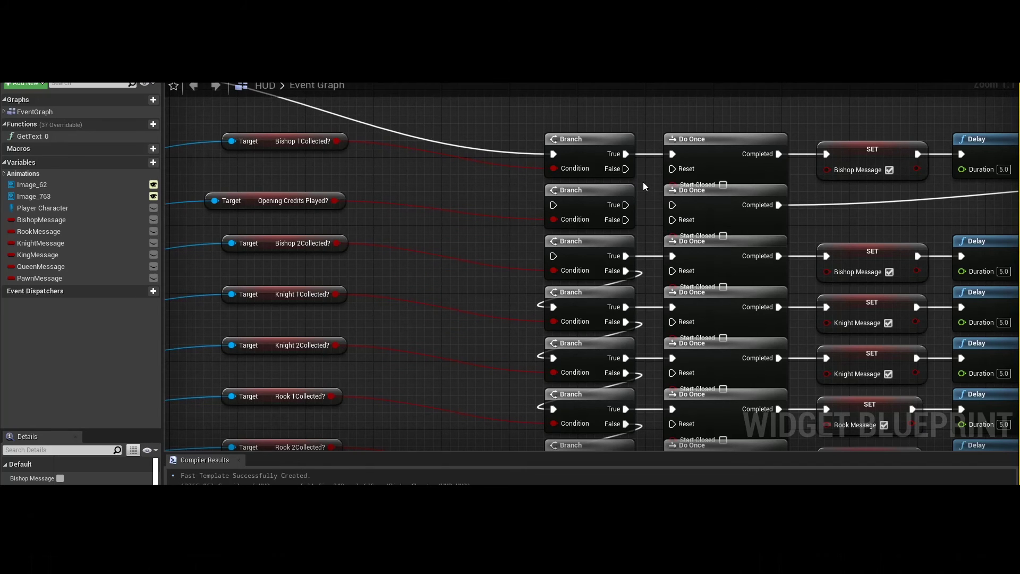
# Wire the Bishop 1 Branch's False into the next Branch and reconnect that Branch's True to Do Once
pyautogui.scroll(-2, 647, 246)
pyautogui.scroll(-1, 647, 245)
pyautogui.moveTo(647, 246); pyautogui.dragTo(638, 3, button='right')
pyautogui.moveTo(651, 185); pyautogui.dragTo(647, 57, button='right')
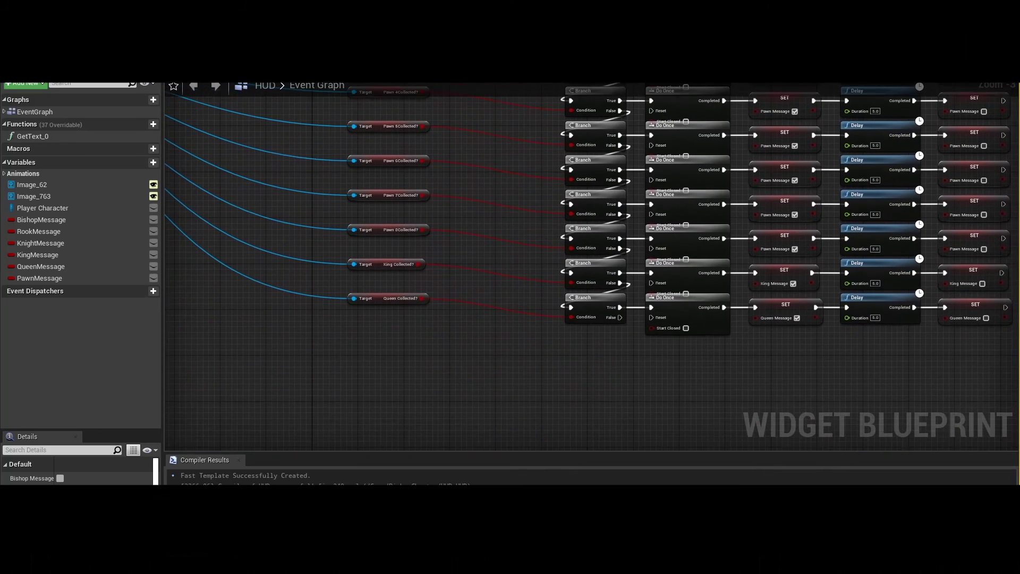
pyautogui.moveTo(585, 3); pyautogui.dragTo(530, 209, button='right')
pyautogui.moveTo(483, 148); pyautogui.dragTo(459, 379, button='right')
pyautogui.scroll(2, 475, 255)
pyautogui.scroll(1, 475, 256)
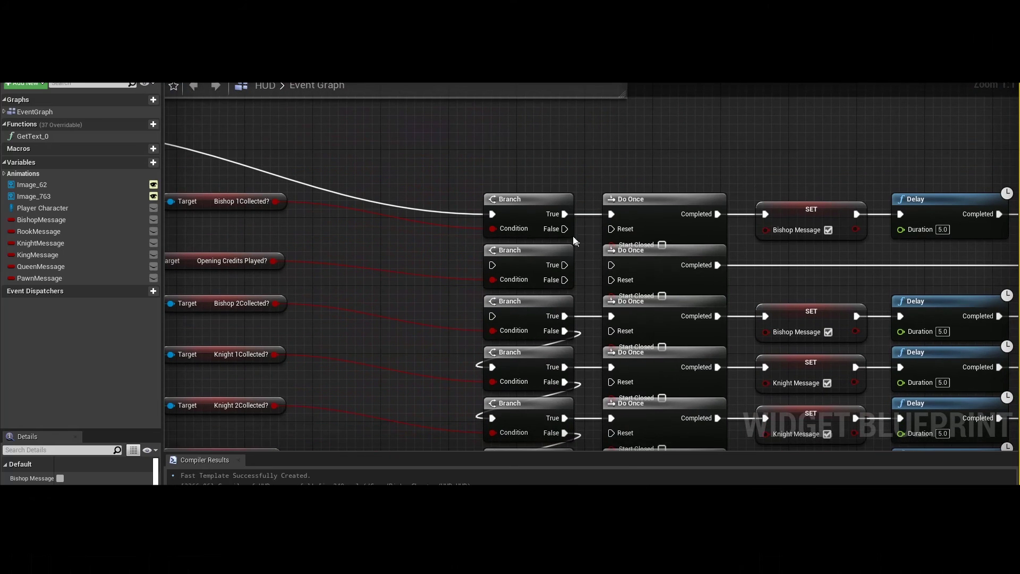
pyautogui.moveTo(563, 230); pyautogui.dragTo(488, 265)
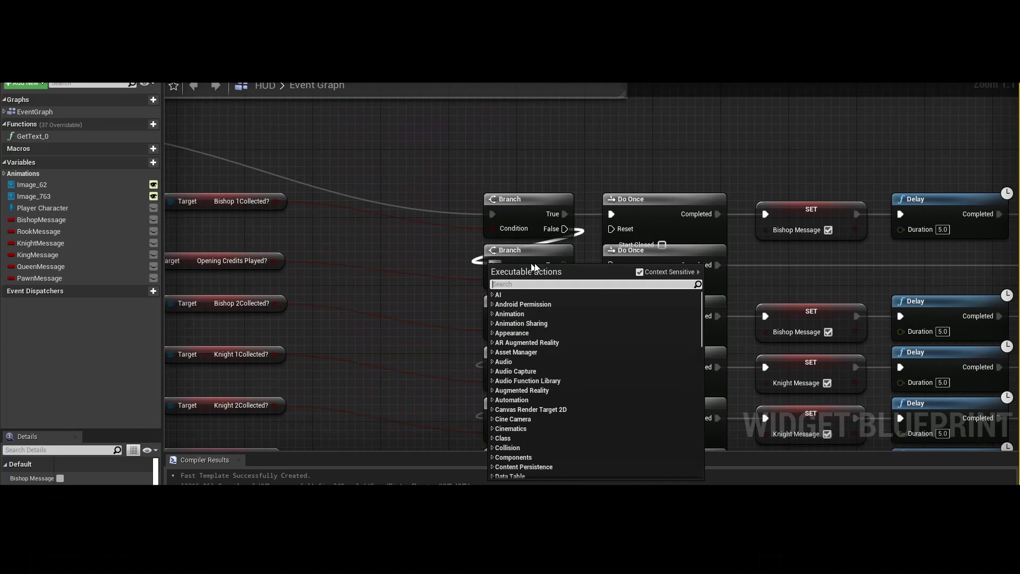
pyautogui.click(473, 255)
pyautogui.moveTo(564, 229); pyautogui.dragTo(492, 265)
pyautogui.moveTo(564, 264); pyautogui.dragTo(492, 316)
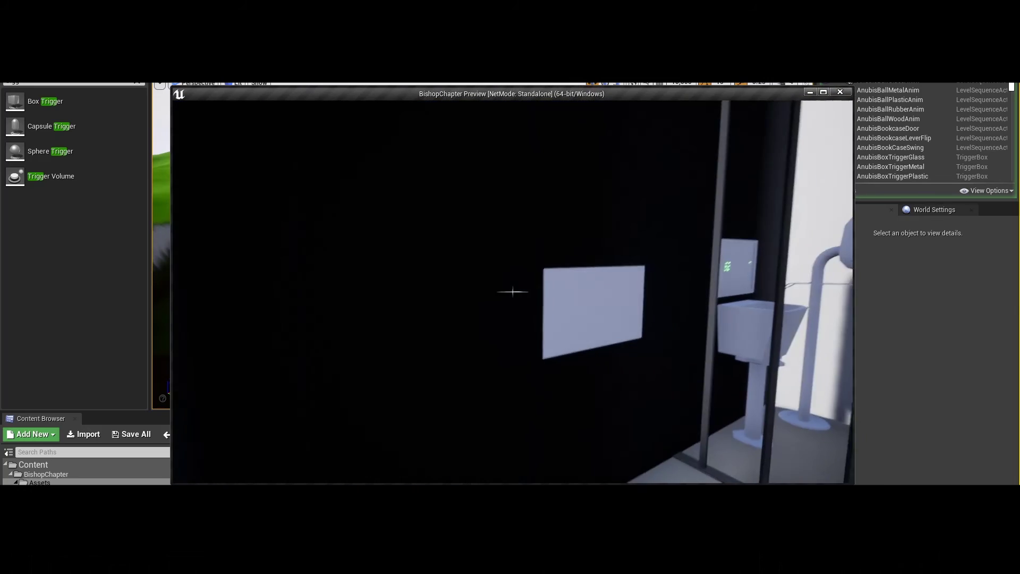
# Walk to the panel and press knobs centre, fourth, fifth, third, fourth, fifth, middle
pyautogui.press('w')
pyautogui.press('s')
pyautogui.press('w')
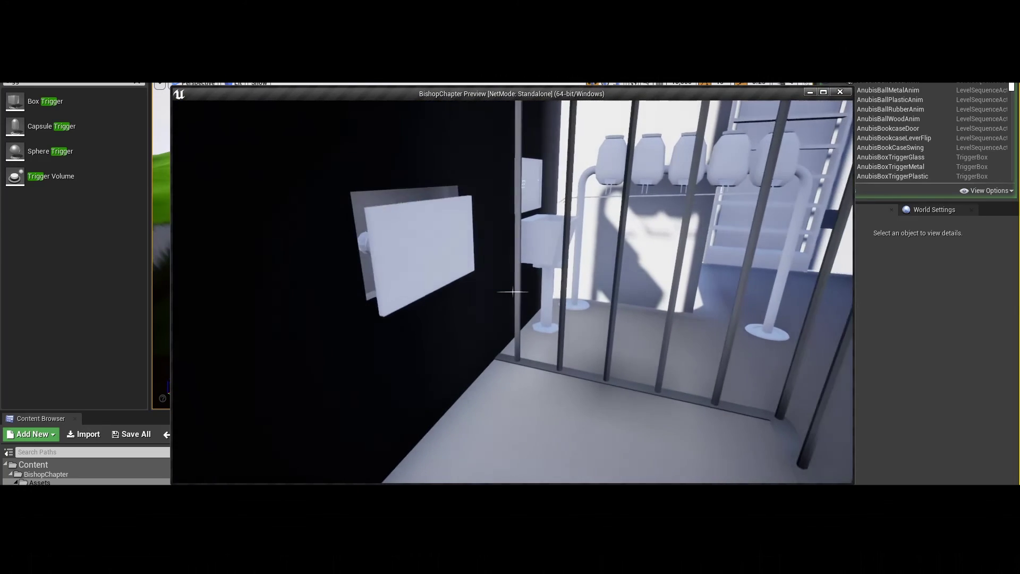
pyautogui.click(513, 291)
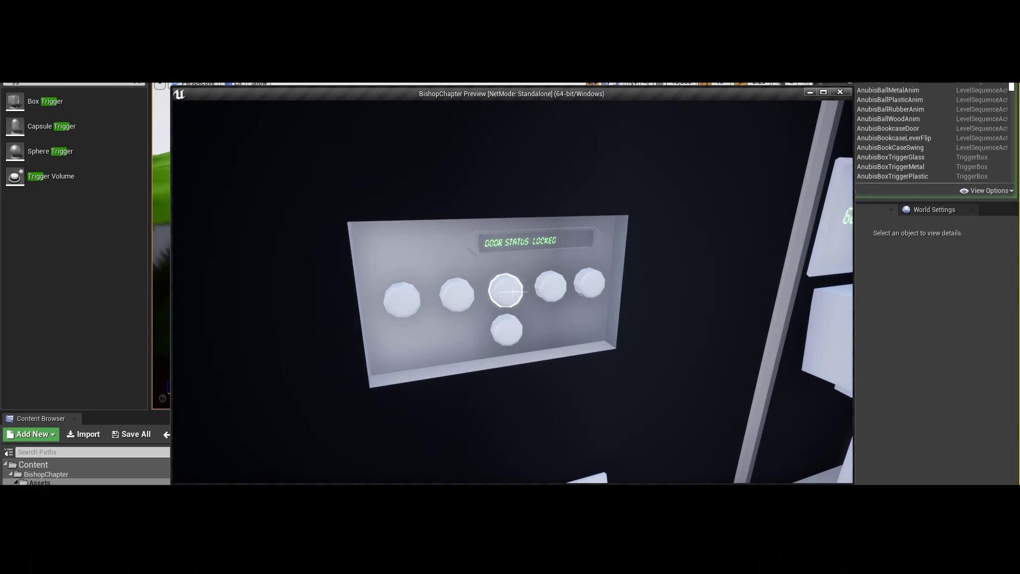
pyautogui.click(513, 289)
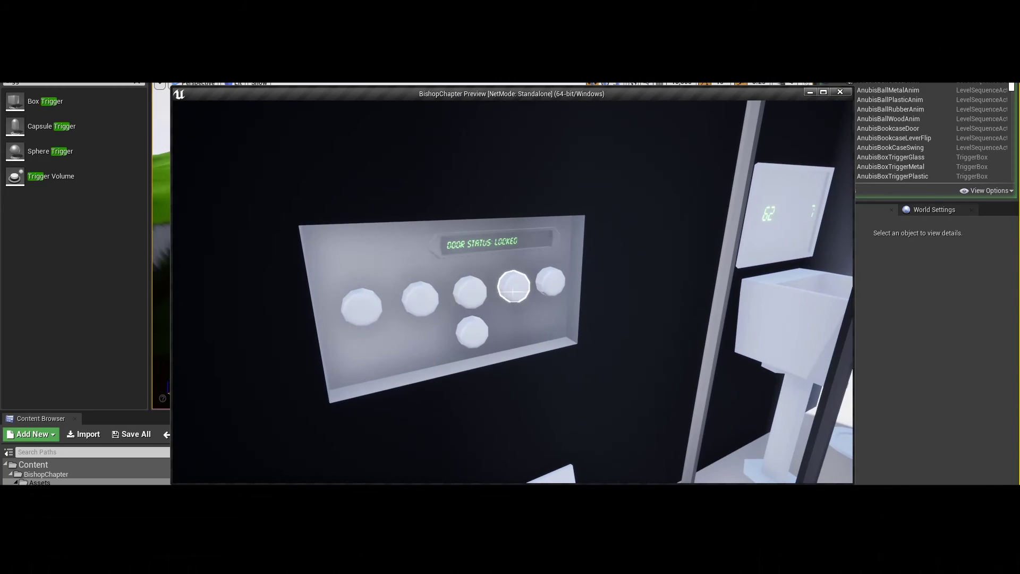
pyautogui.click(511, 291)
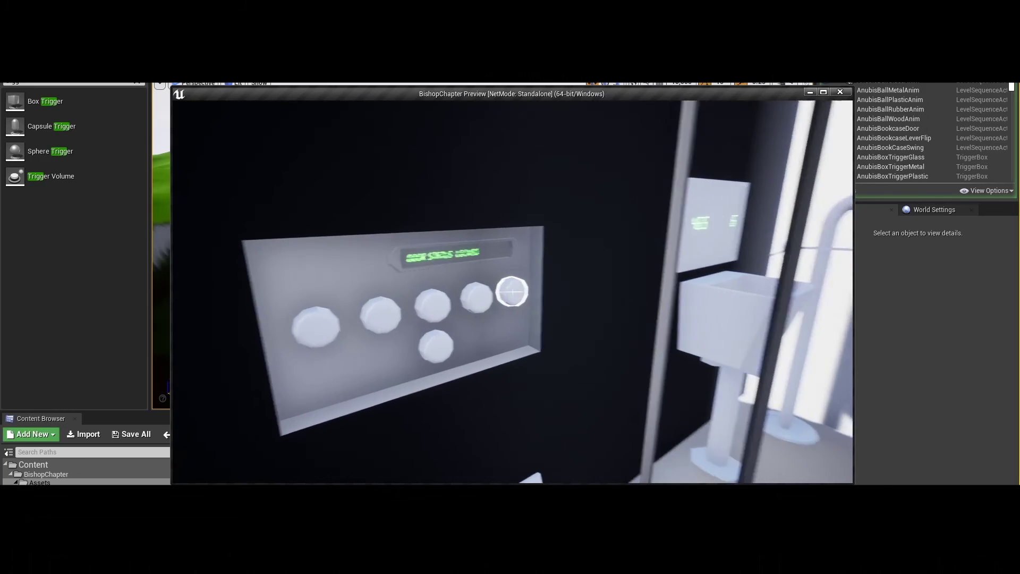
pyautogui.click(514, 291)
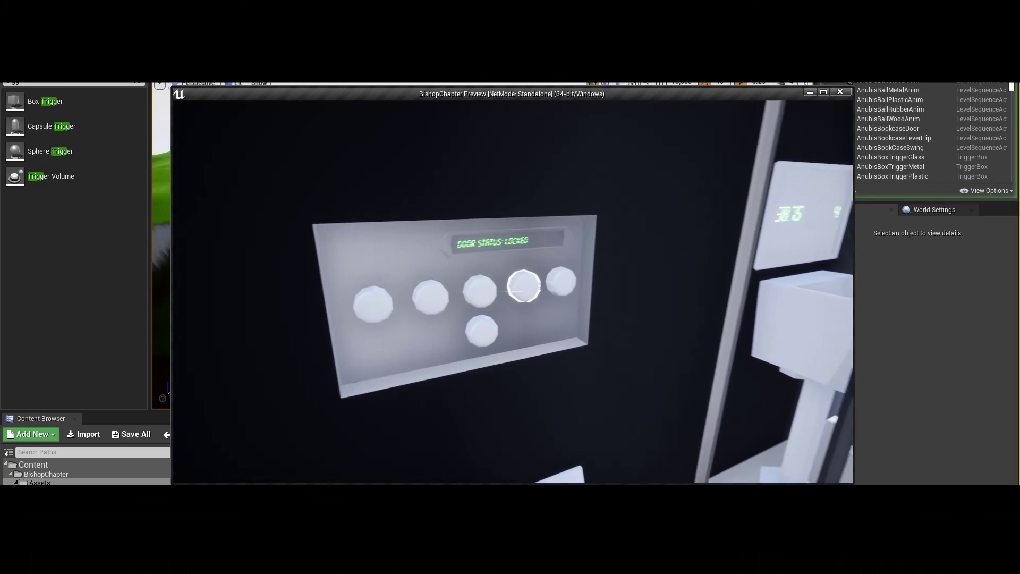
pyautogui.click(512, 291)
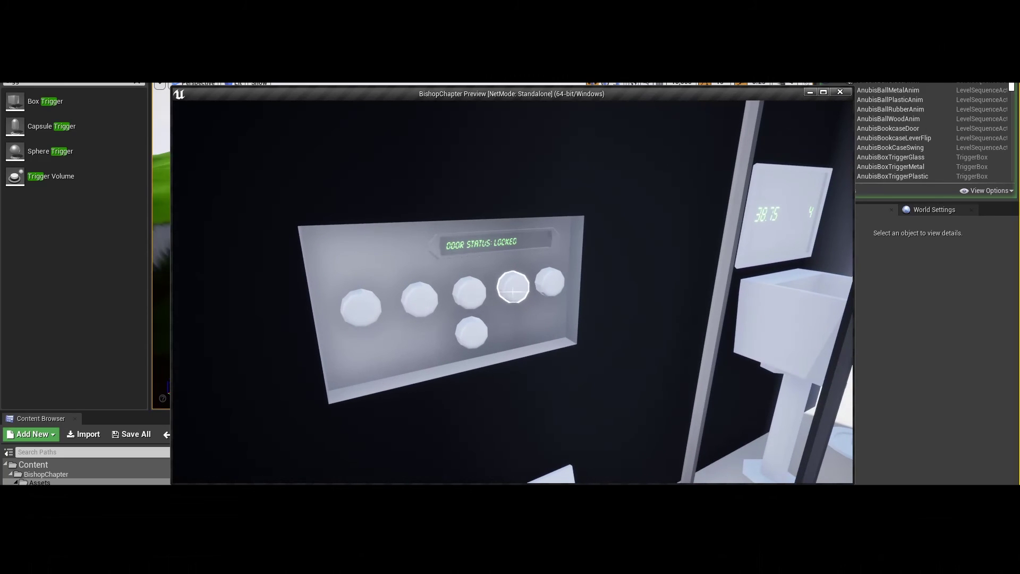
pyautogui.click(513, 288)
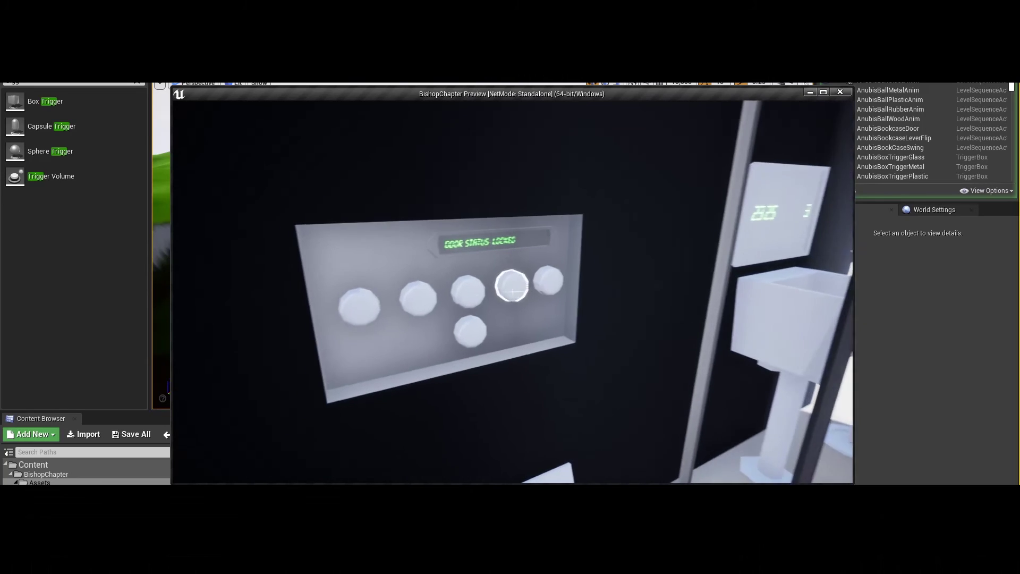
pyautogui.click(513, 288)
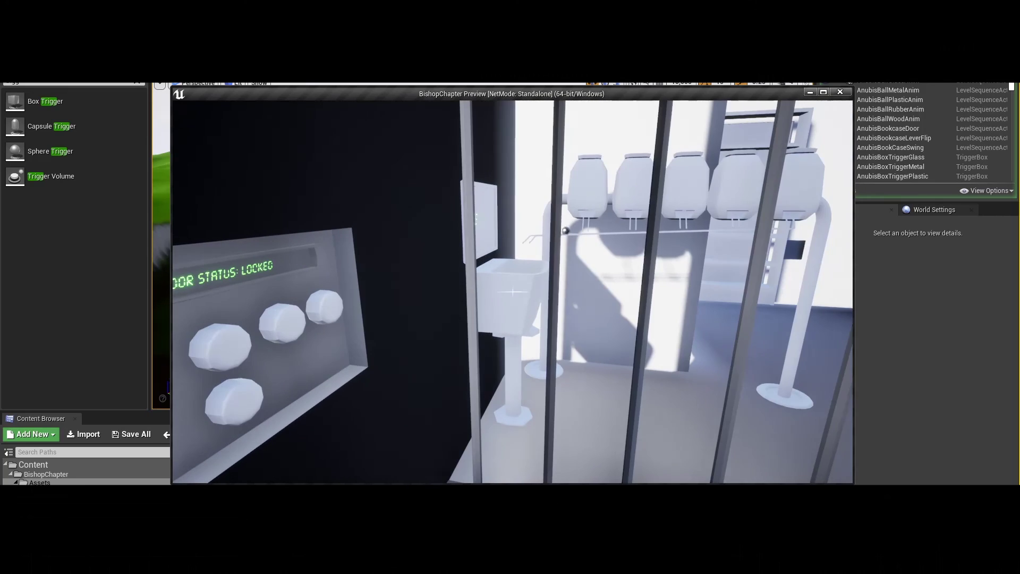
# Leave the cell, flip the pole's lever, walk through the bookcase doorway, then stop the preview
pyautogui.press('w')
pyautogui.press('w')
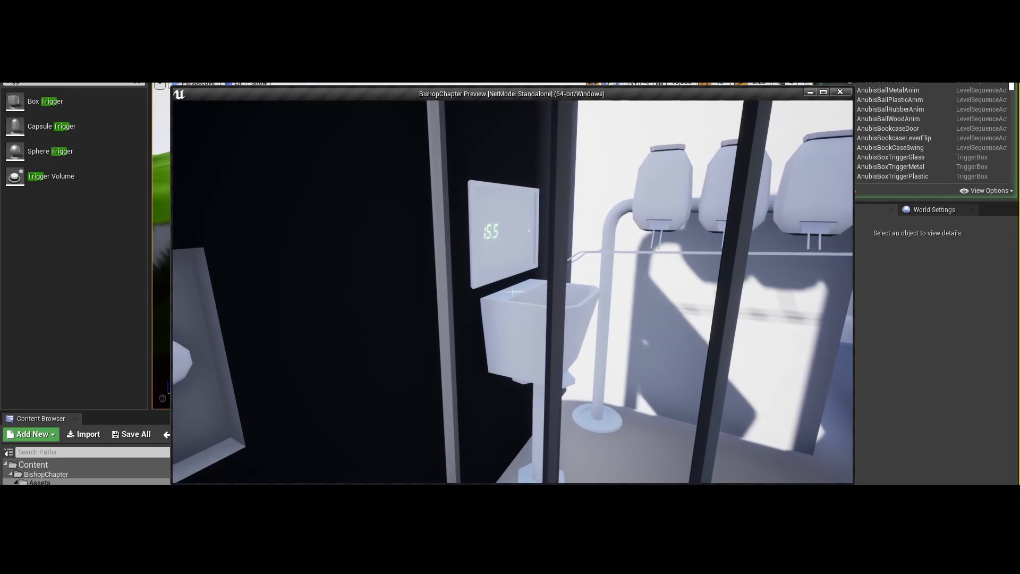
pyautogui.press('s')
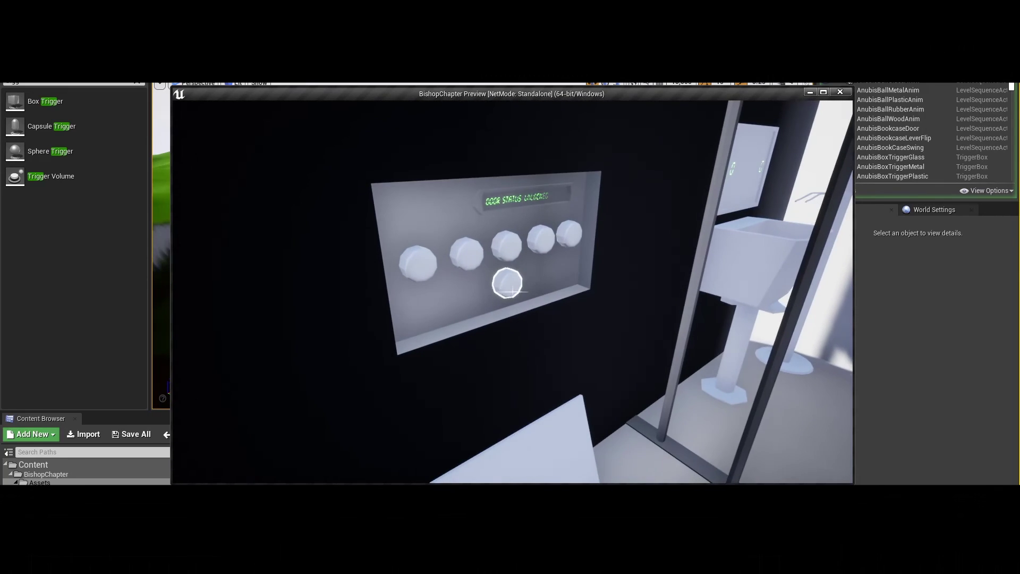
pyautogui.press('w')
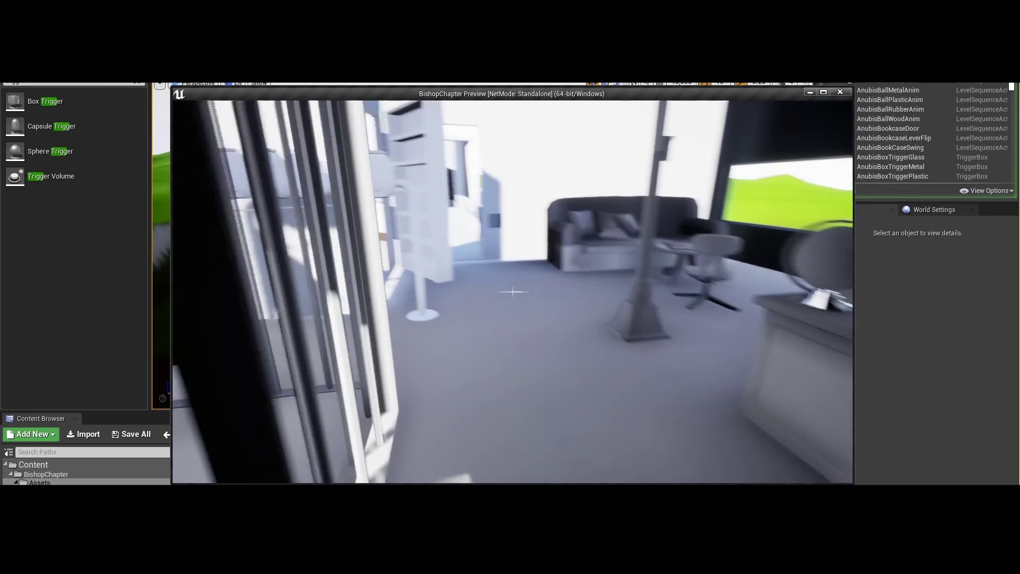
pyautogui.press('d')
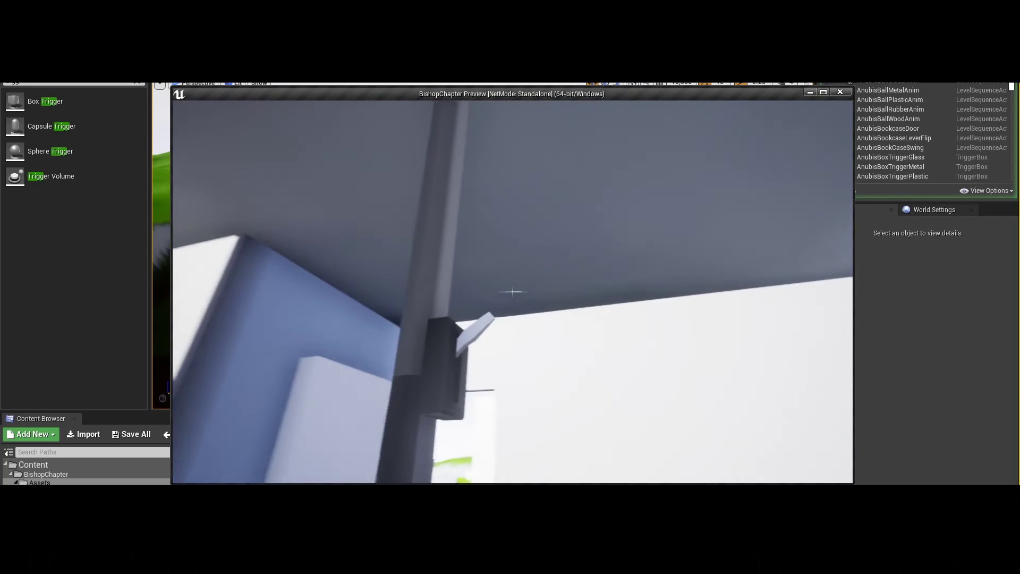
pyautogui.press('e')
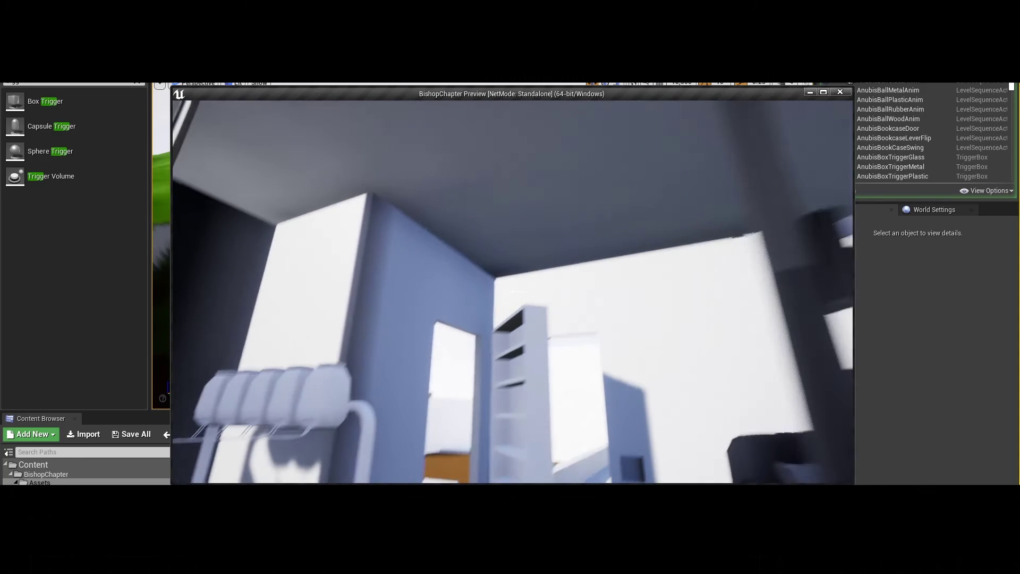
pyautogui.press('w')
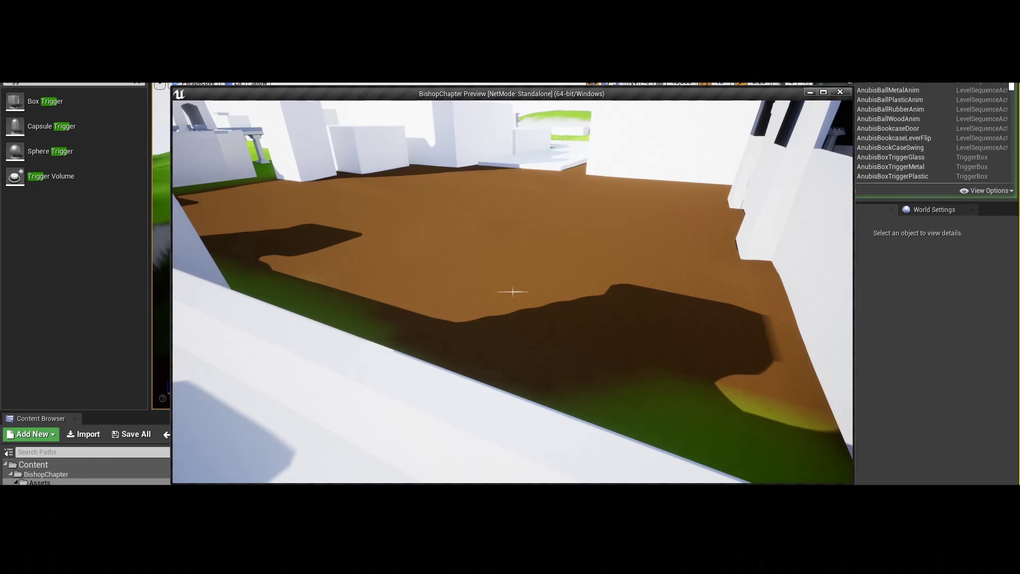
pyautogui.press('Escape')
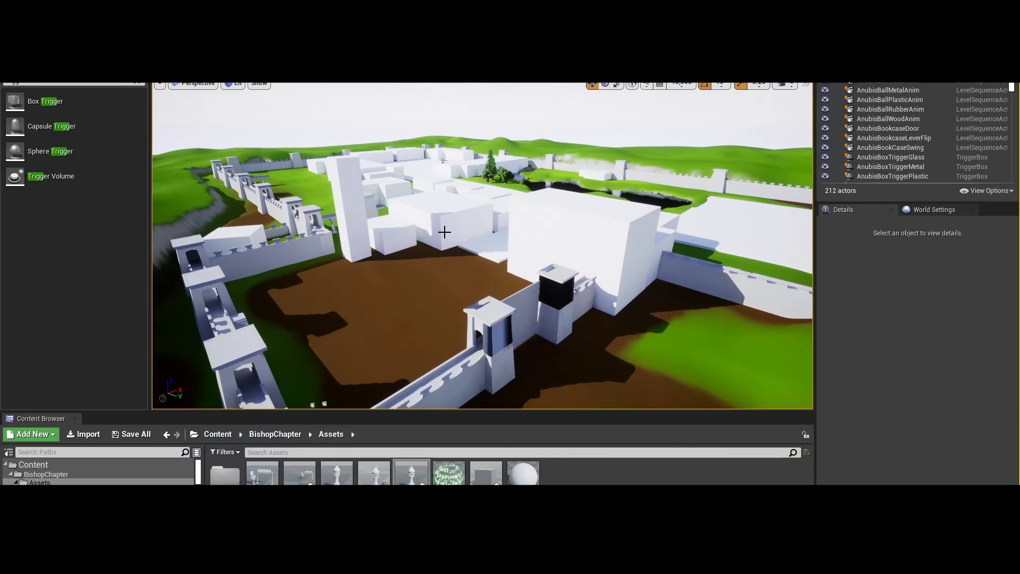
# Fly the viewport camera back over the castle to frame the walled town, road and surrounding hills
pyautogui.press('s')
pyautogui.moveTo(462, 268); pyautogui.dragTo(451, 313, button='right')
pyautogui.moveTo(377, 281); pyautogui.dragTo(494, 232, button='right')
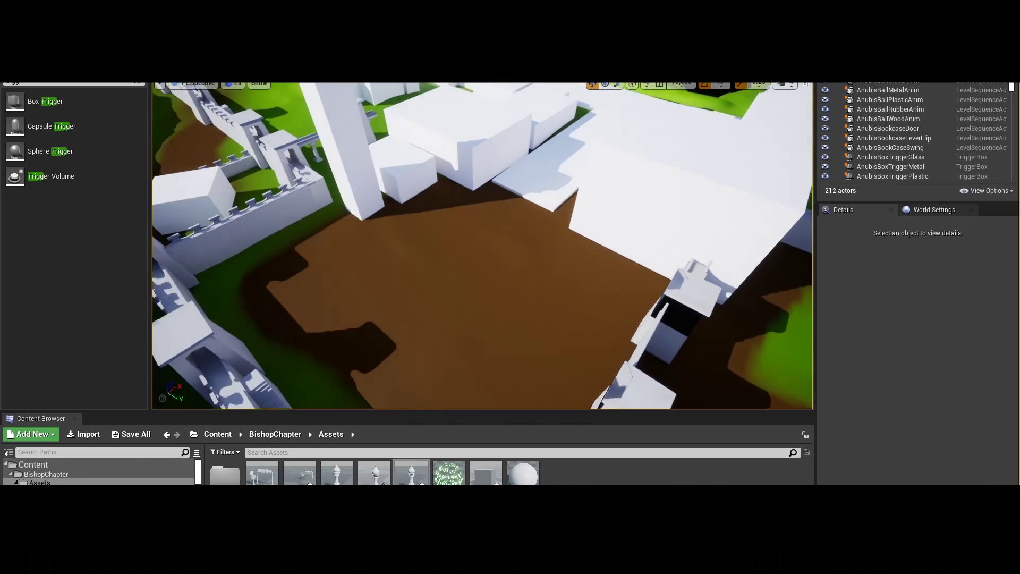
pyautogui.press('s')
pyautogui.moveTo(482, 245); pyautogui.dragTo(398, 211, button='right')
pyautogui.press('s')
pyautogui.press('s')
pyautogui.press('d')
pyautogui.press('d')
pyautogui.moveTo(447, 268); pyautogui.dragTo(462, 268, button='right')
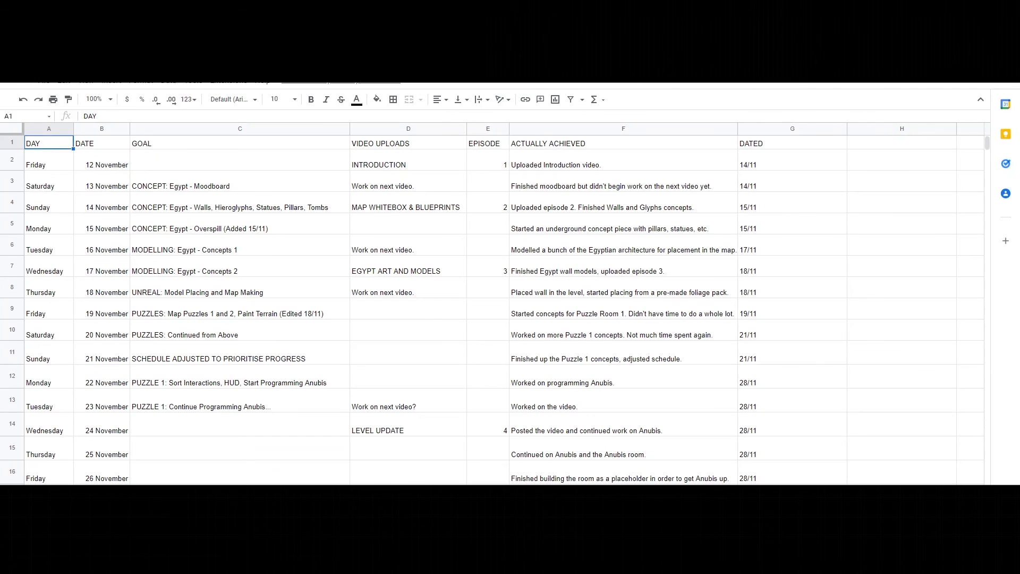
# Check the 29 November upload row, the 28/11 date, and the 21–23 November goals
pyautogui.scroll(-3, 103, 397)
pyautogui.click(106, 390)
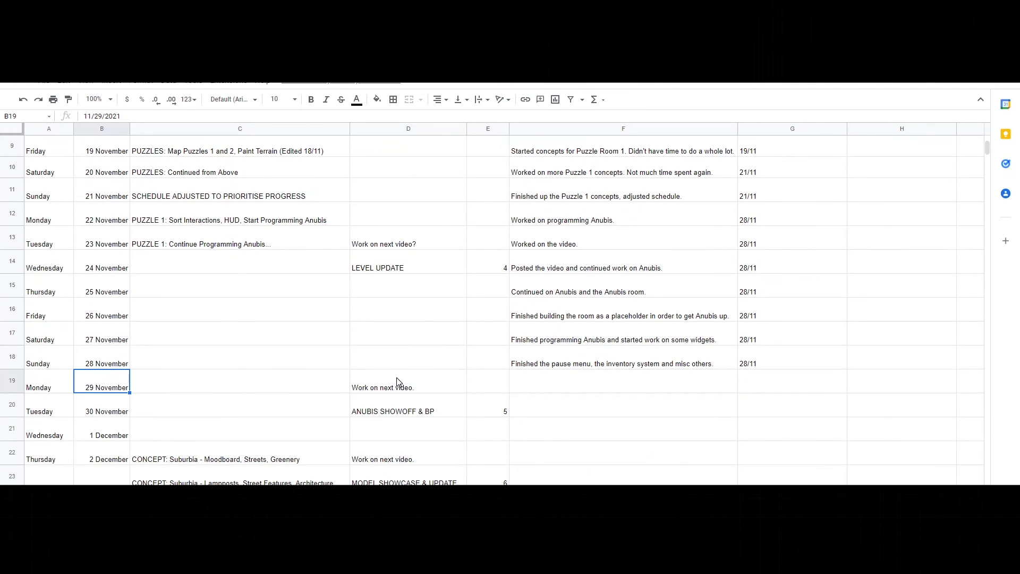
pyautogui.click(414, 383)
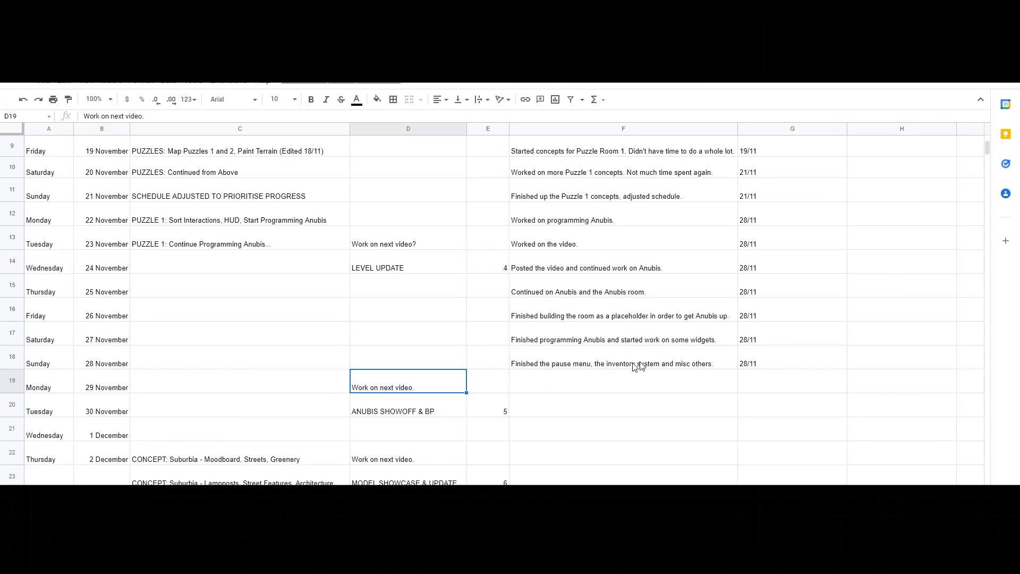
pyautogui.click(755, 363)
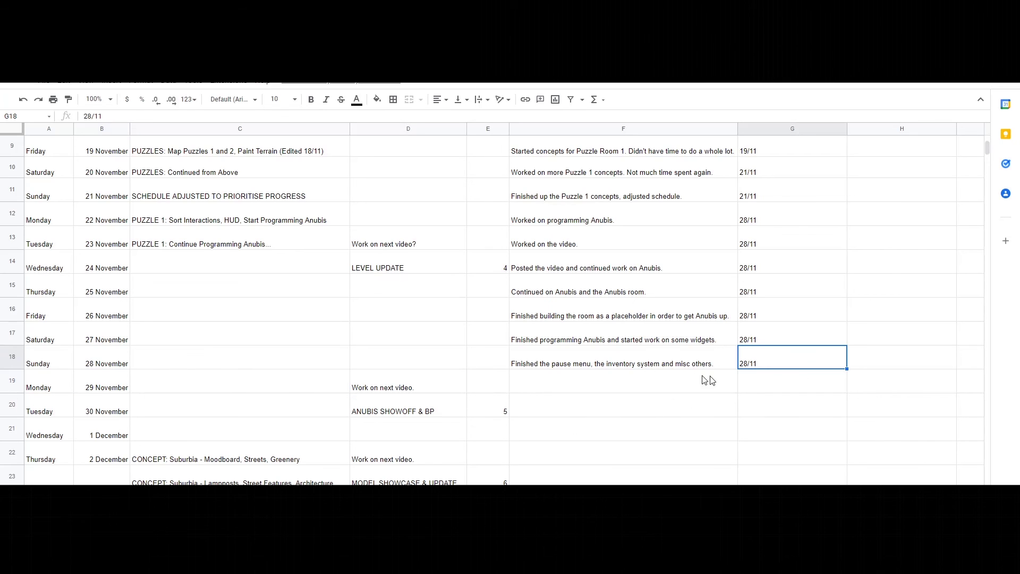
pyautogui.scroll(2, 366, 336)
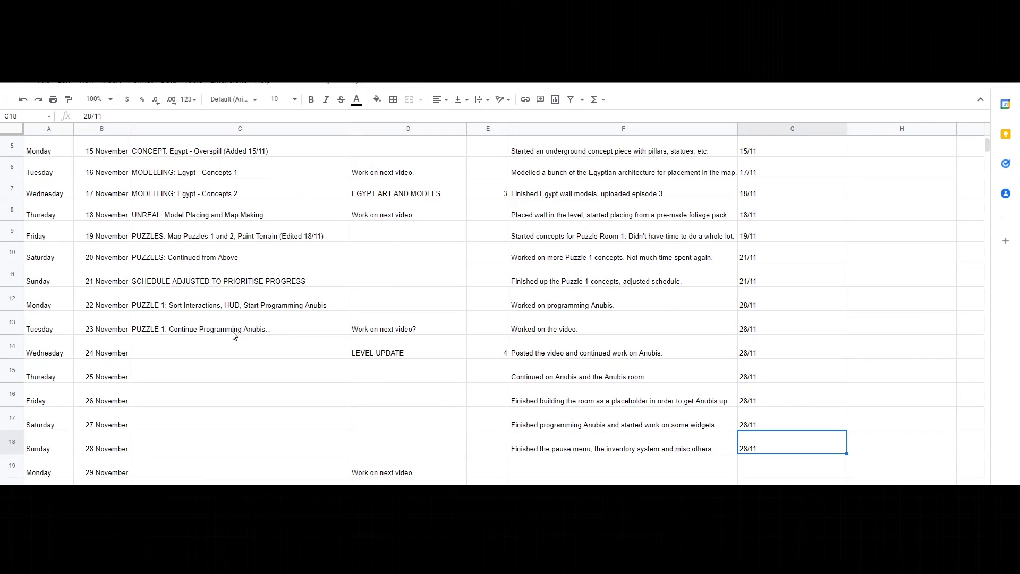
pyautogui.click(205, 283)
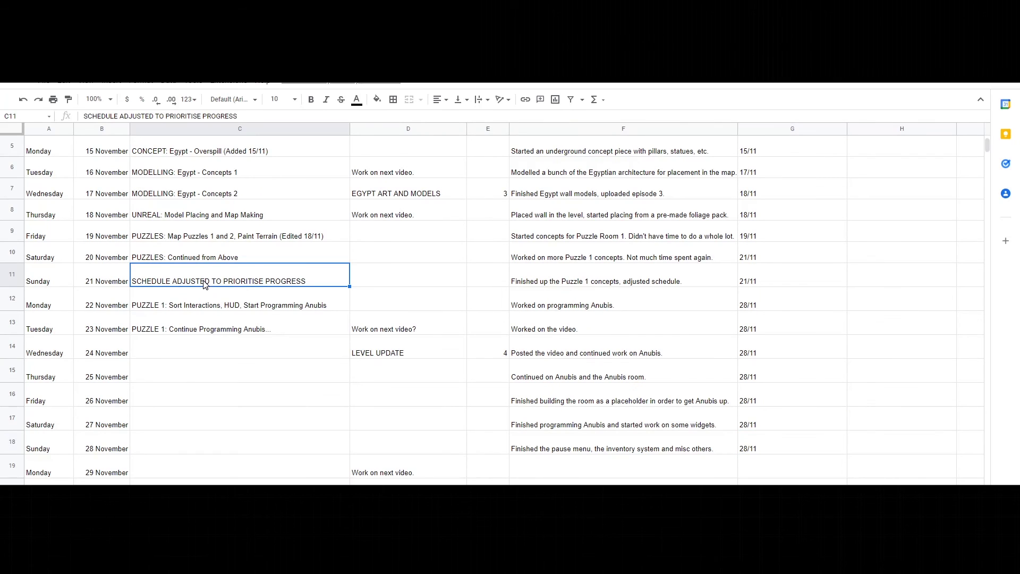
pyautogui.click(206, 305)
pyautogui.click(206, 327)
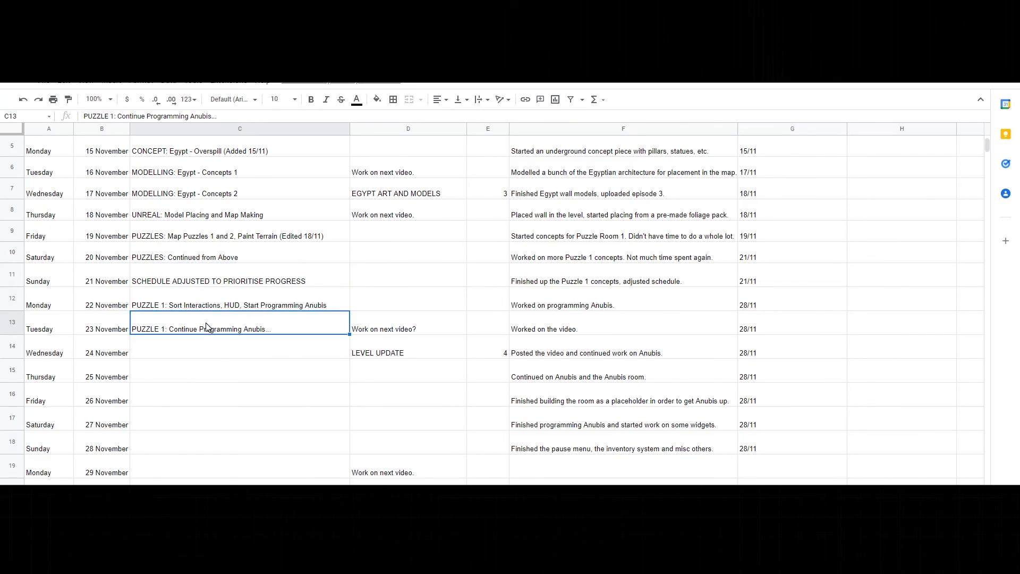
# Review the 22–28 November achievement entries, then select the empty 29 November progress cell F19
pyautogui.click(587, 303)
pyautogui.click(586, 348)
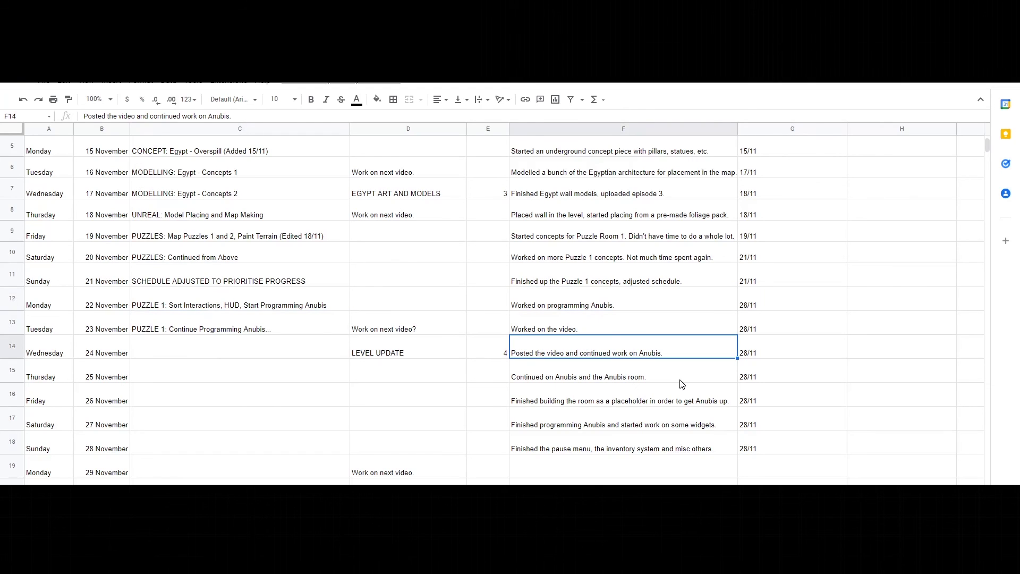
pyautogui.click(425, 354)
pyautogui.click(552, 375)
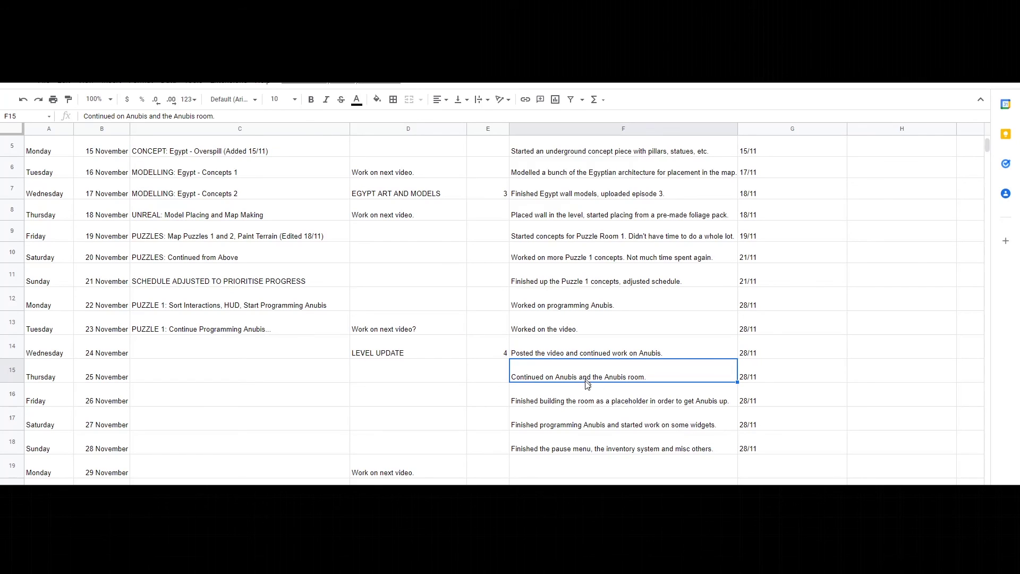
pyautogui.click(588, 404)
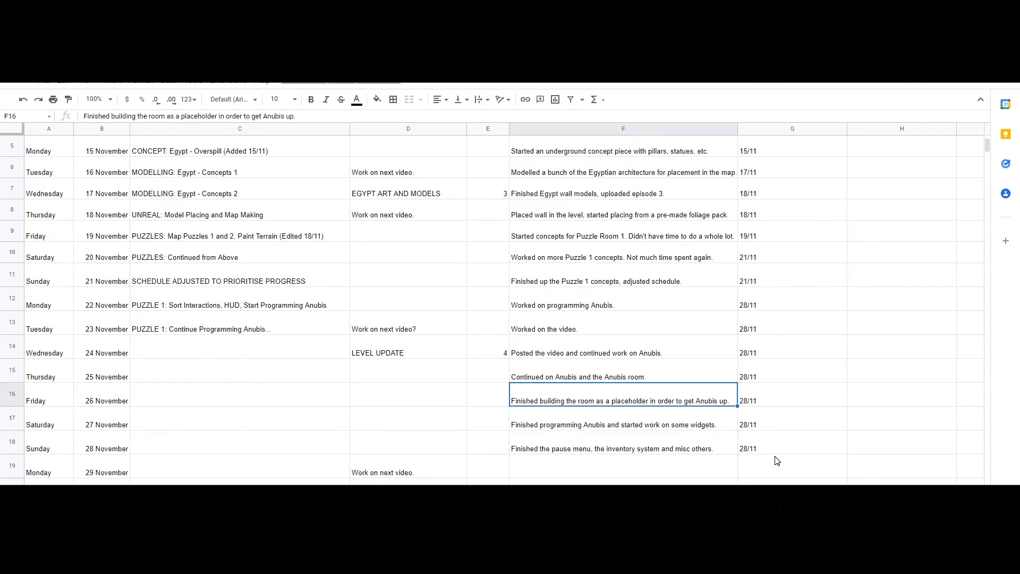
pyautogui.click(597, 426)
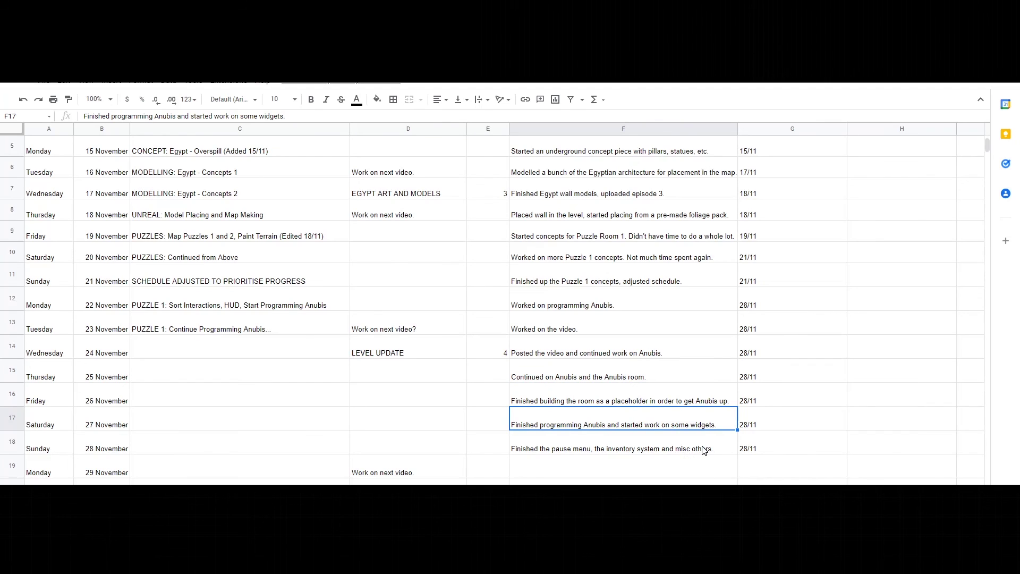
pyautogui.click(616, 452)
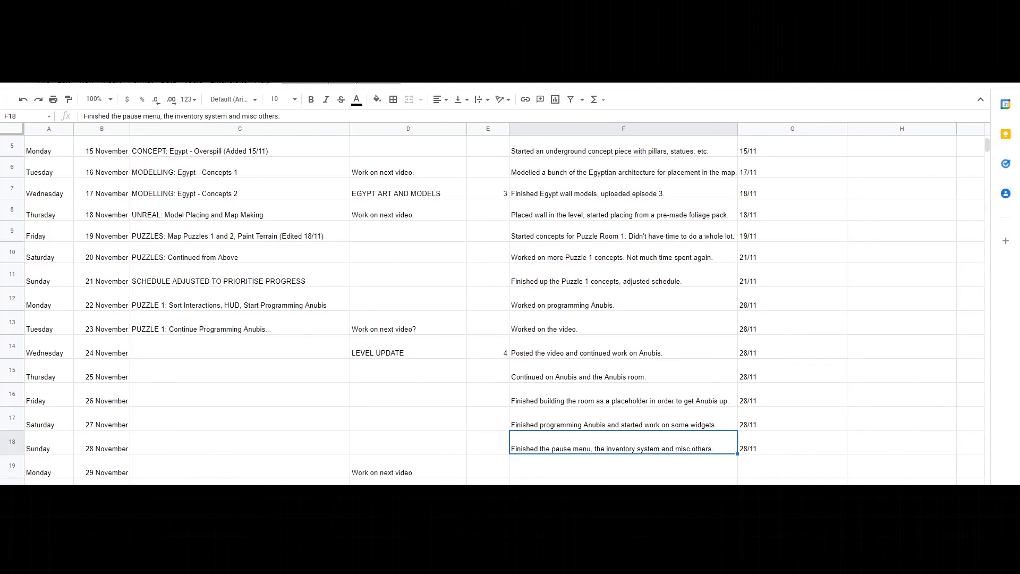
pyautogui.scroll(-3, 465, 448)
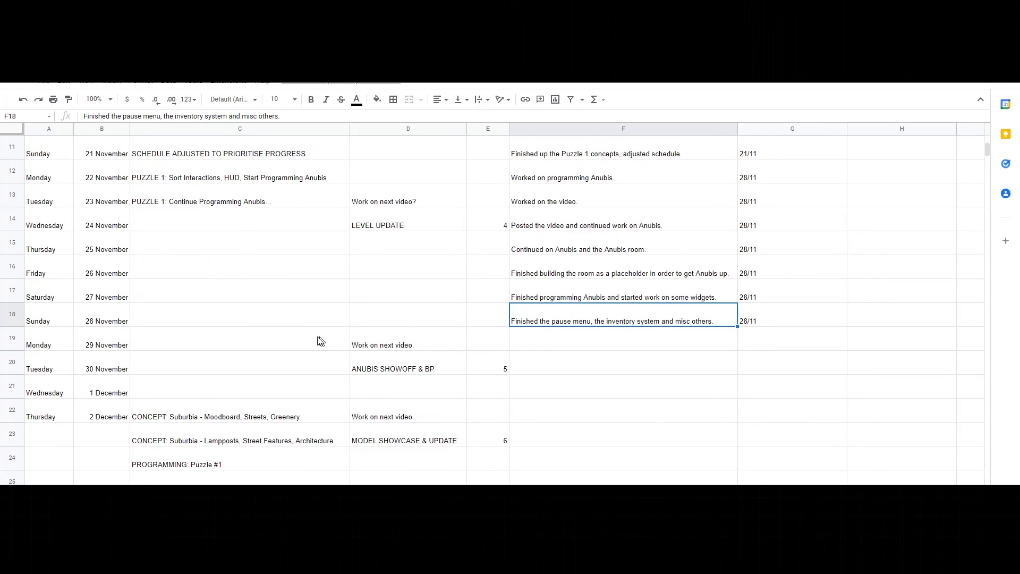
pyautogui.click(532, 343)
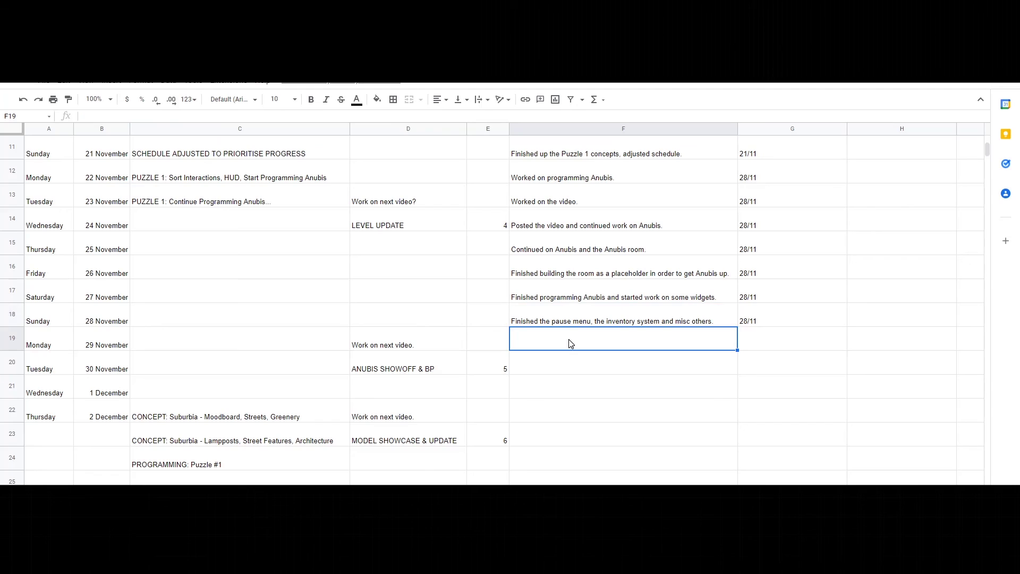
# Log 'Added sound effects and worked on the new video' as progress, dated 29/11
pyautogui.write('Adde')
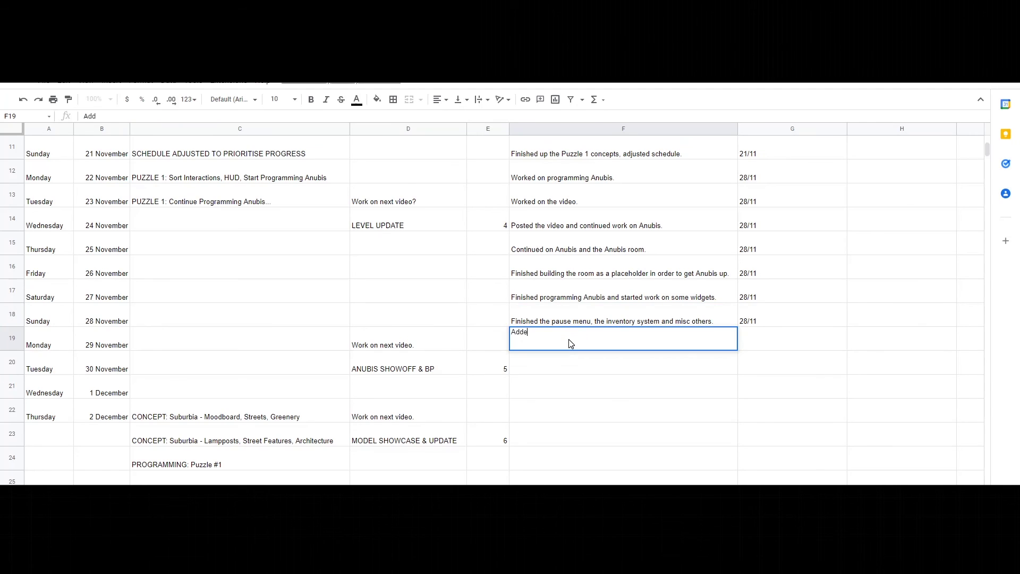
pyautogui.write('d sound effects and worked ')
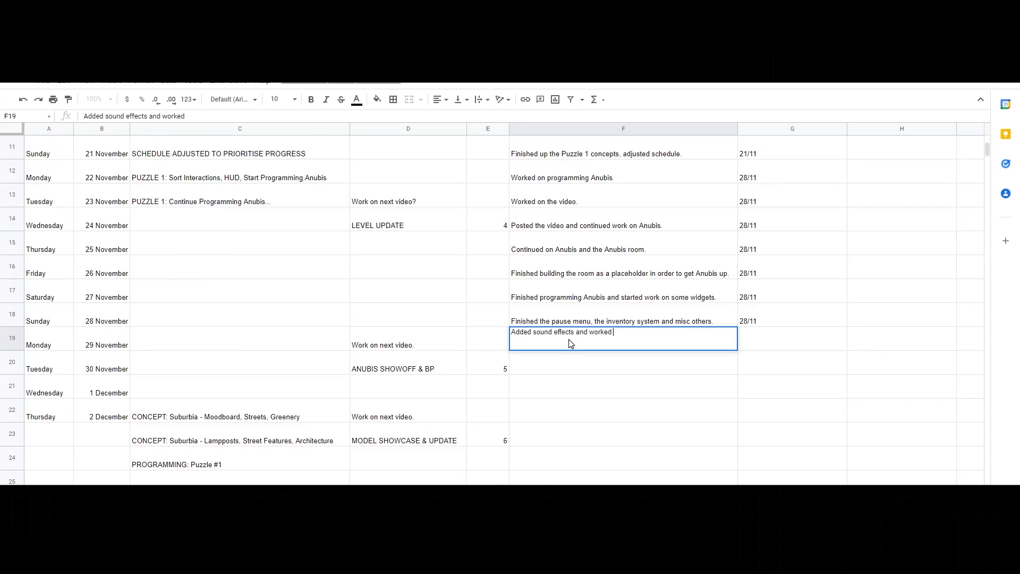
pyautogui.write('on the new video!')
pyautogui.press('Tab')
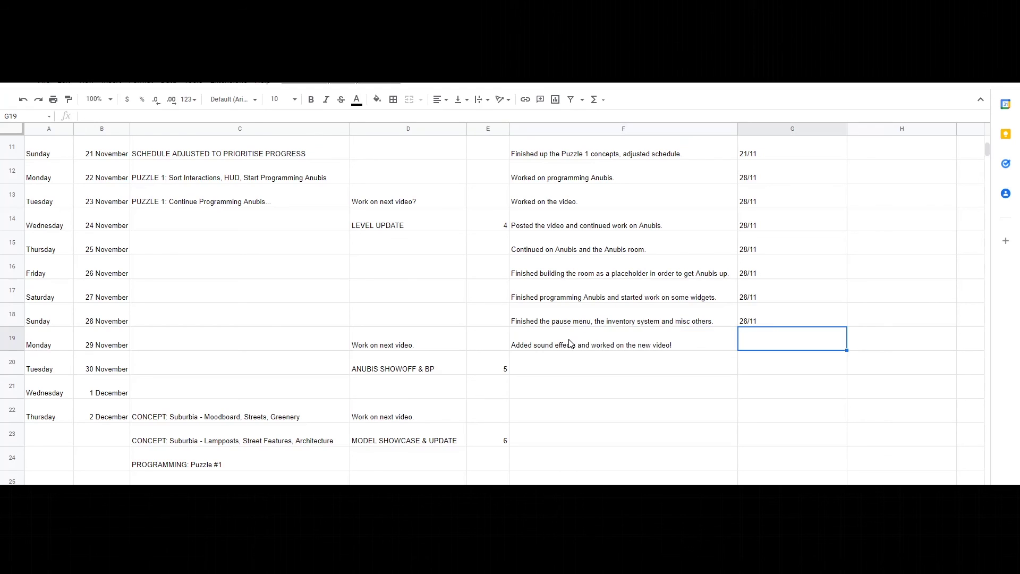
pyautogui.write('29/11')
pyautogui.press('Return')
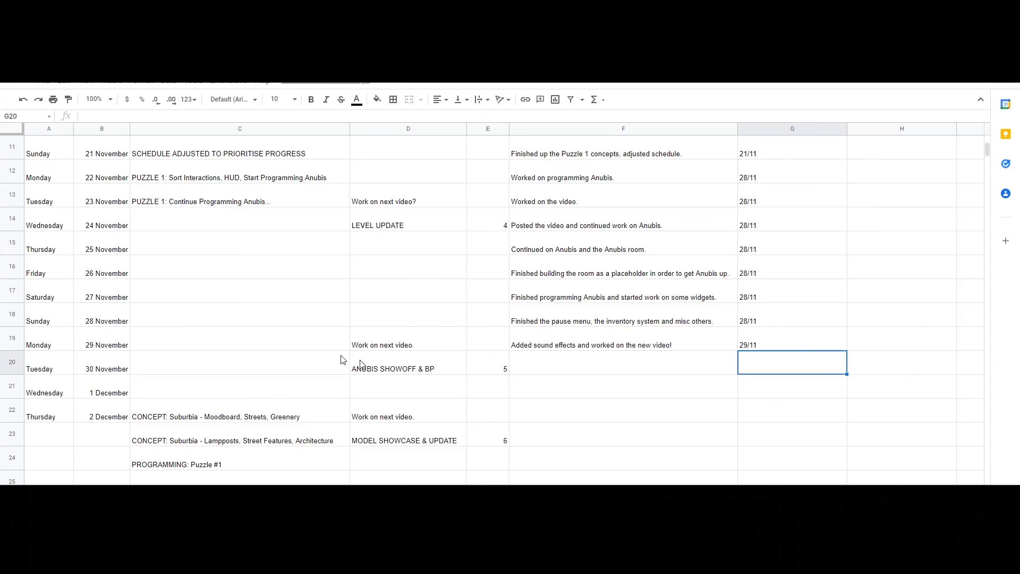
# Review the ANUBIS SHOWOFF & BP video entry and the 2 December Suburbia concept row
pyautogui.click(390, 360)
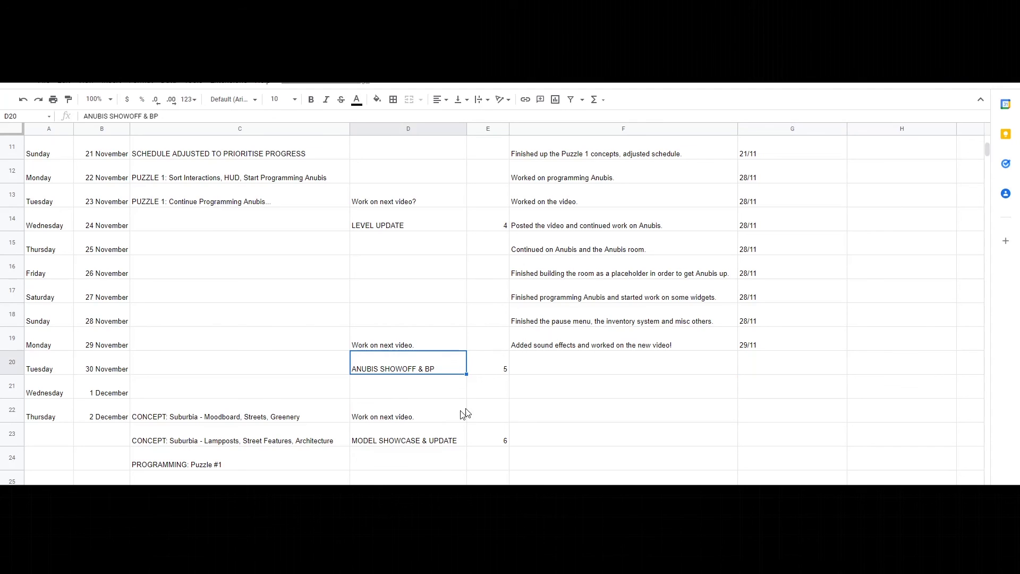
pyautogui.click(192, 405)
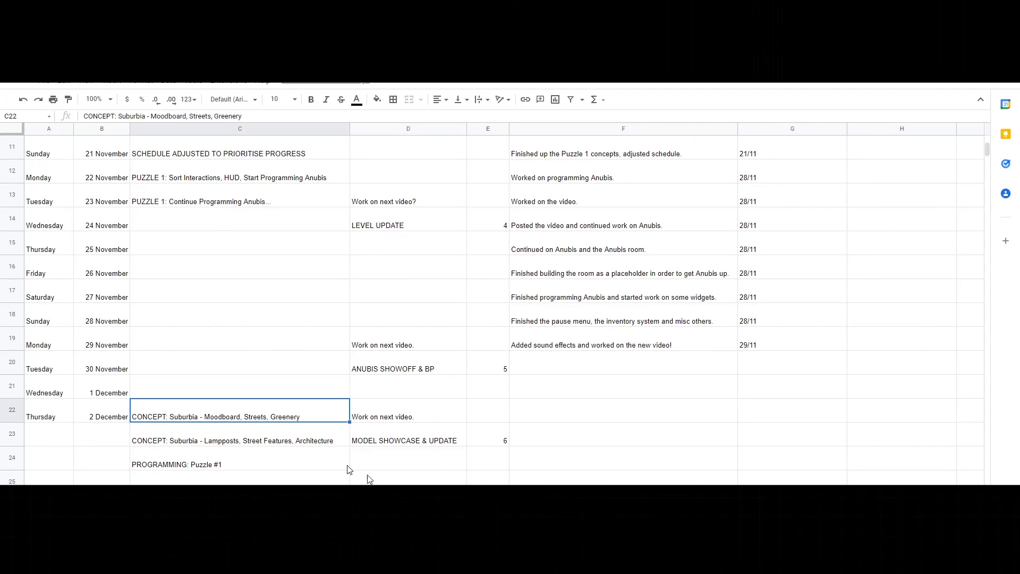
pyautogui.keyDown('shift'); pyautogui.click(773, 421); pyautogui.keyUp('shift')
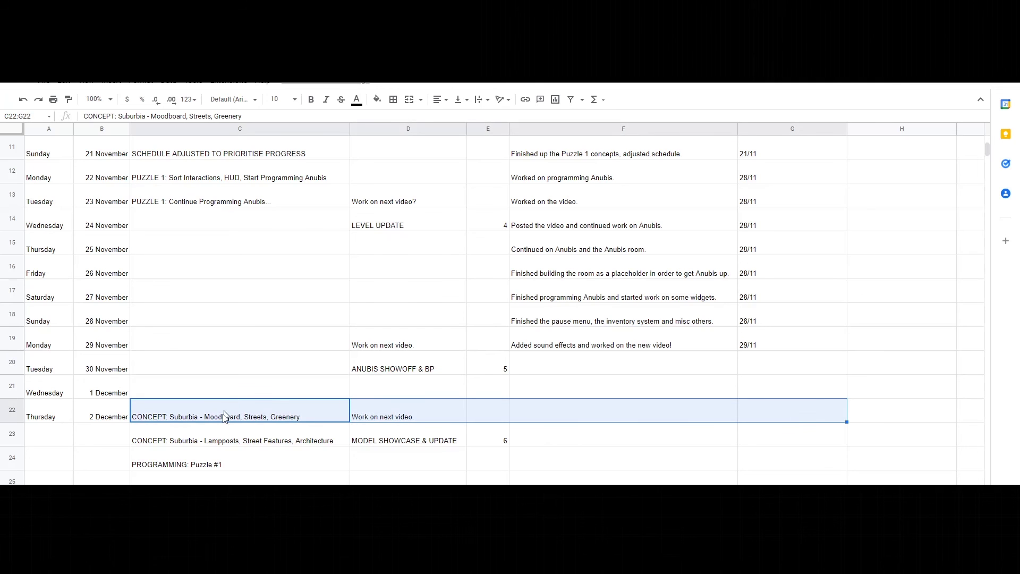
pyautogui.scroll(-5, 262, 423)
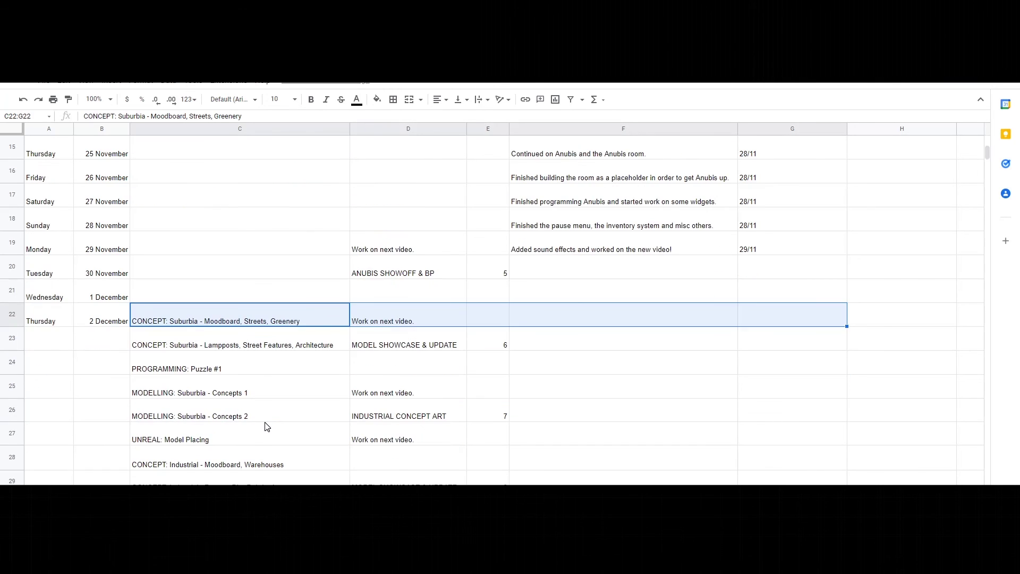
pyautogui.scroll(3, 265, 426)
pyautogui.scroll(-5, 264, 425)
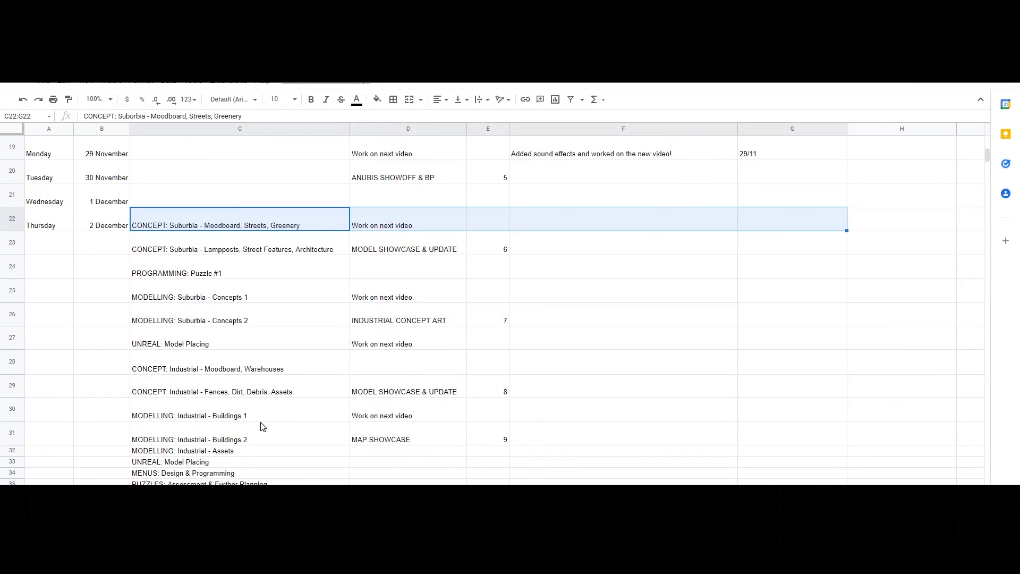
pyautogui.scroll(3, 262, 427)
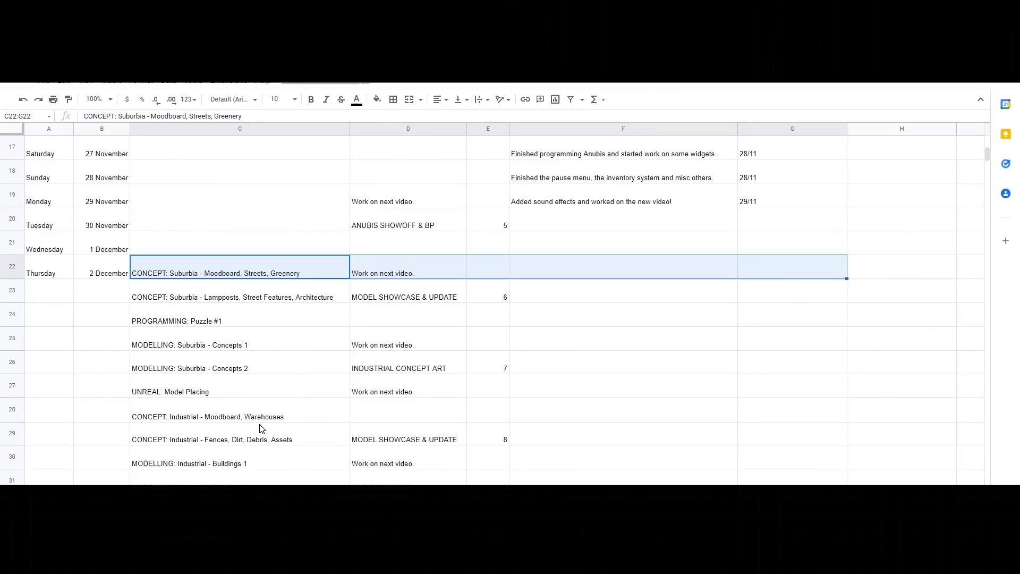
# Look over the Puzzle #1 and Model Placing tasks, ending on the empty 1 December task cell
pyautogui.click(201, 321)
pyautogui.scroll(1, 183, 359)
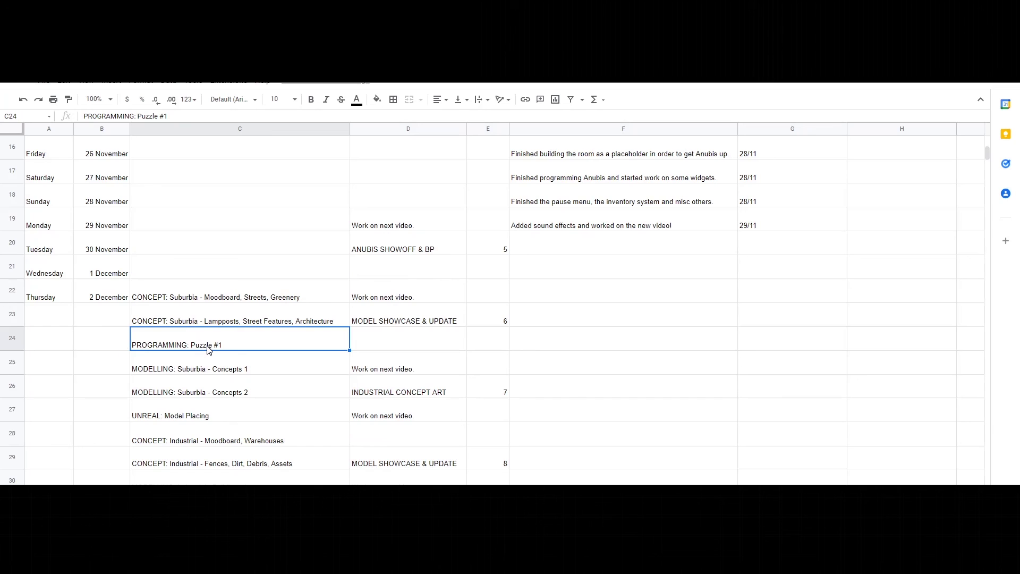
pyautogui.scroll(2, 212, 361)
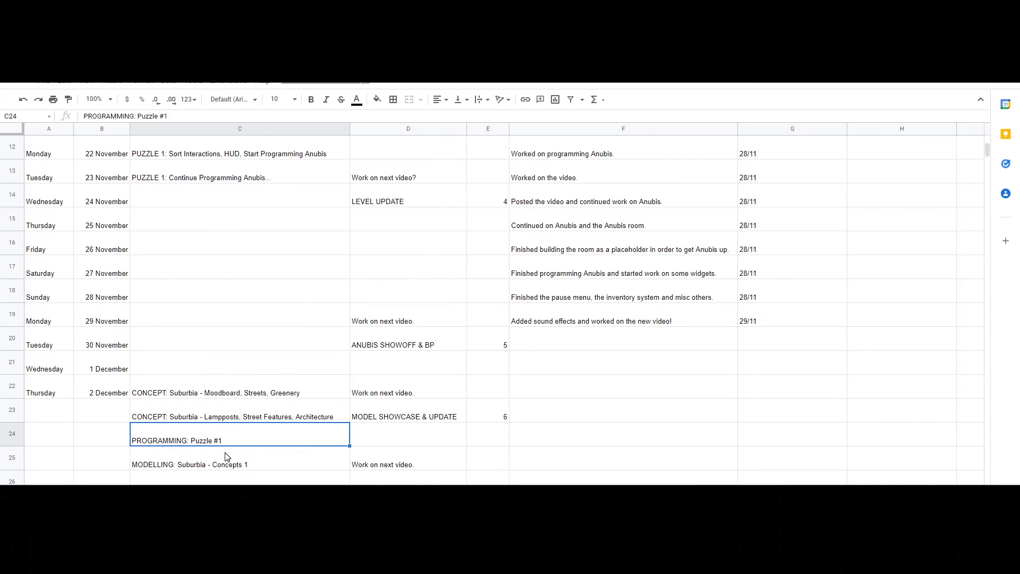
pyautogui.click(214, 505)
pyautogui.click(234, 393)
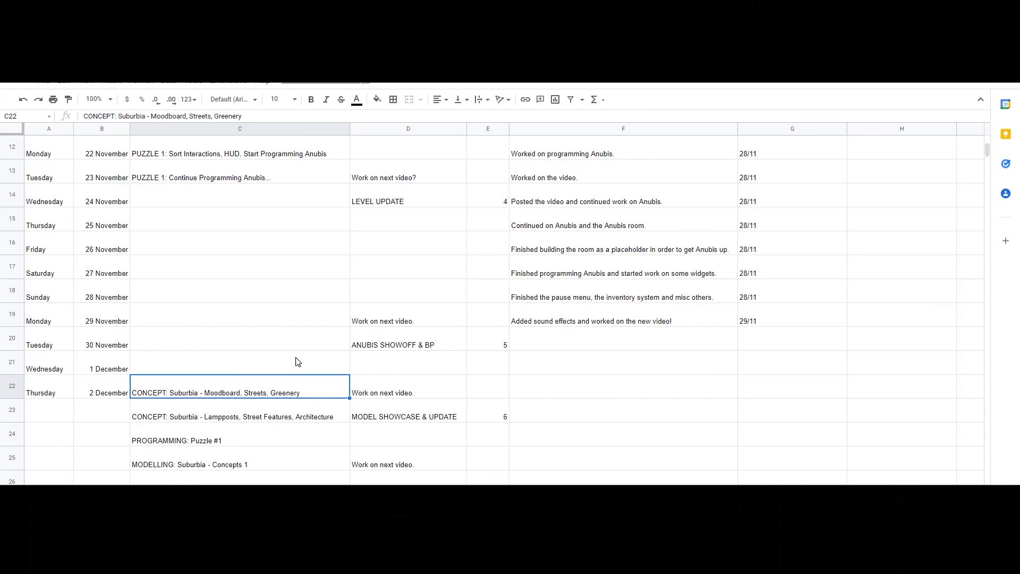
pyautogui.click(319, 363)
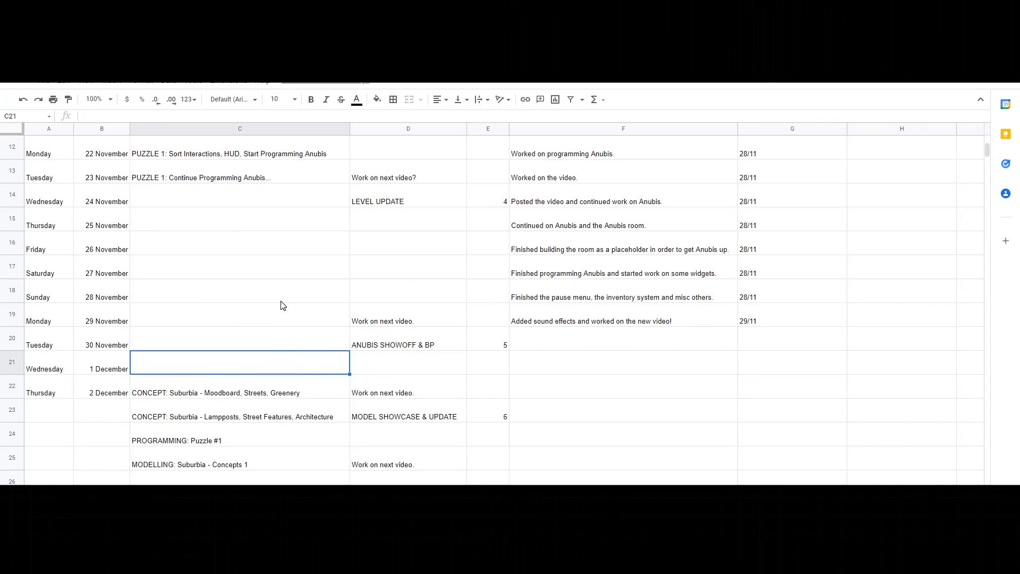
# Plan 'Begin texturing the Anubis room & fix the lighting' for 30 November and 'Continue texturing the Anubis room' for 1 December
pyautogui.click(258, 345)
pyautogui.write('Begin texturing the Anubis room & fix the lighting.')
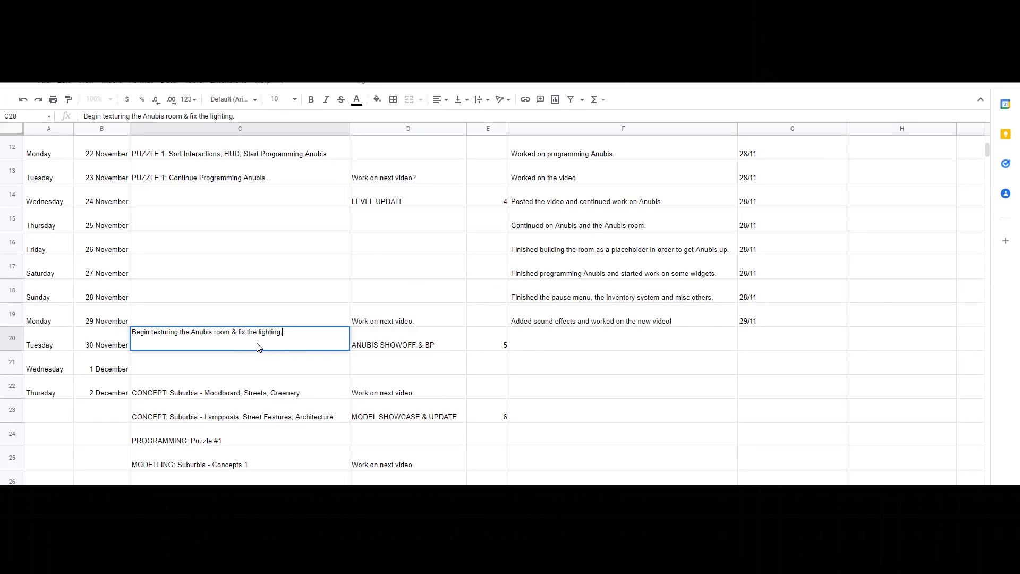
pyautogui.press('Return')
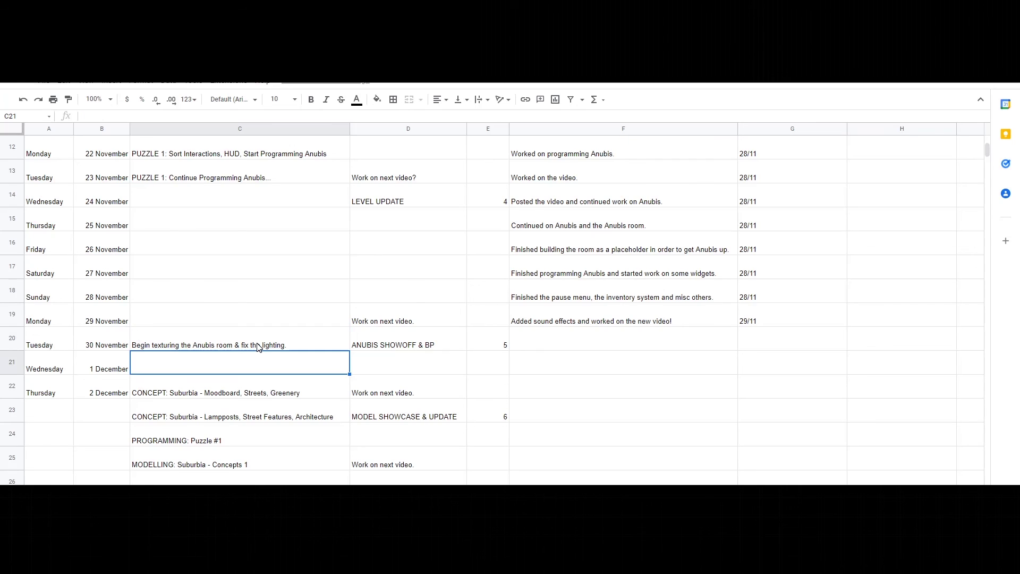
pyautogui.write('Continue')
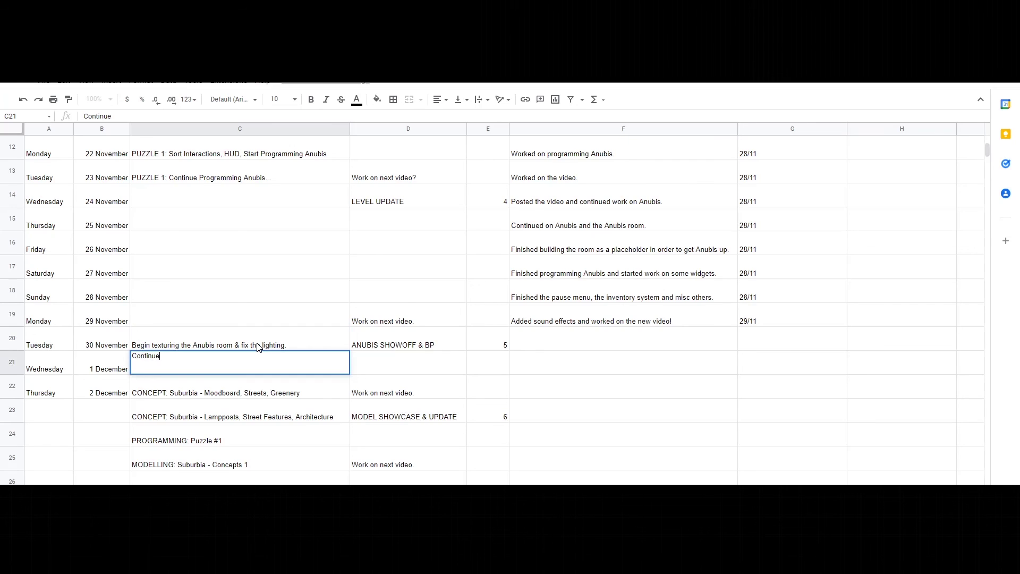
pyautogui.write(' texturing the Anubis room.')
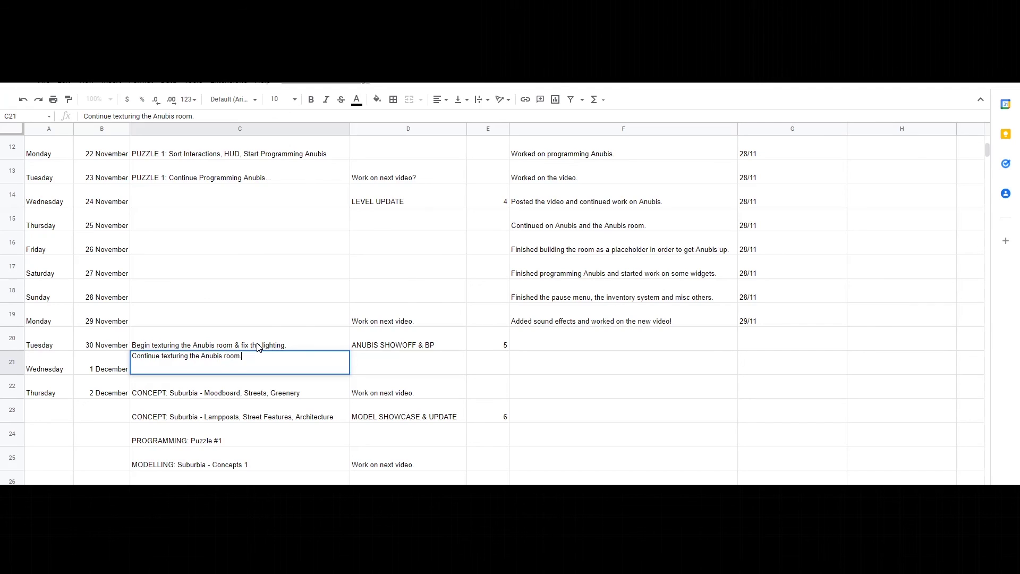
pyautogui.press('Tab')
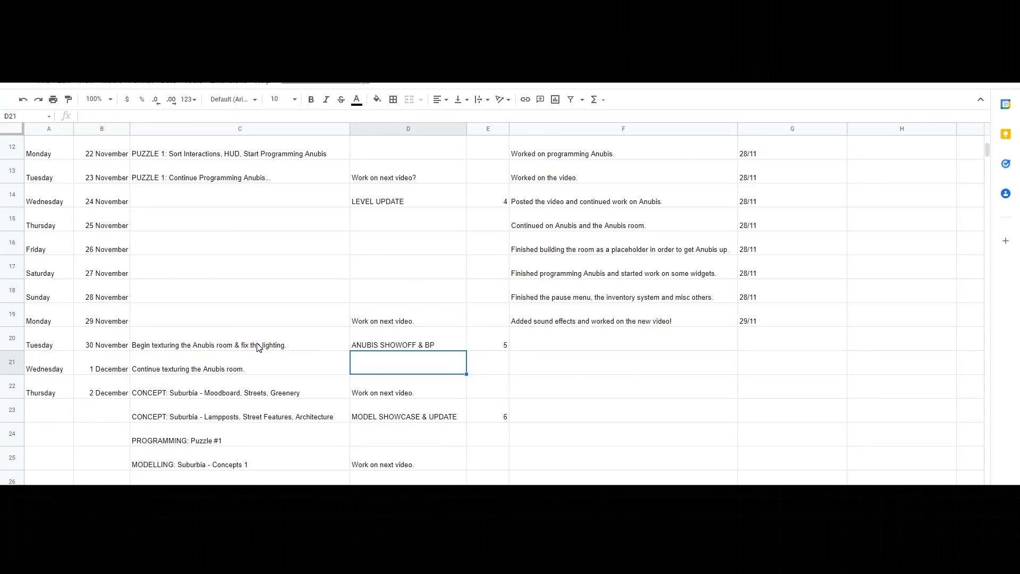
pyautogui.press('Left')
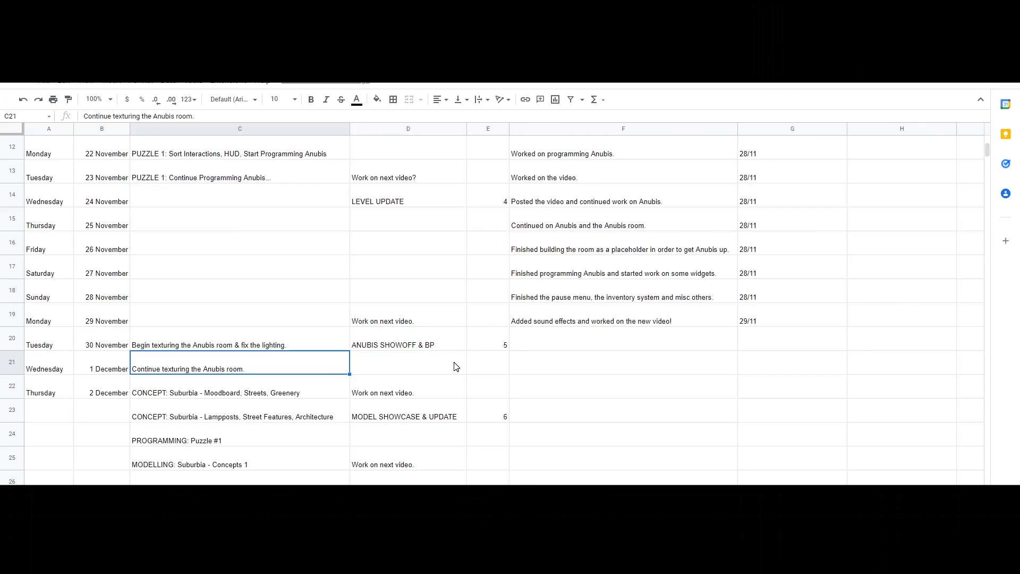
pyautogui.click(559, 338)
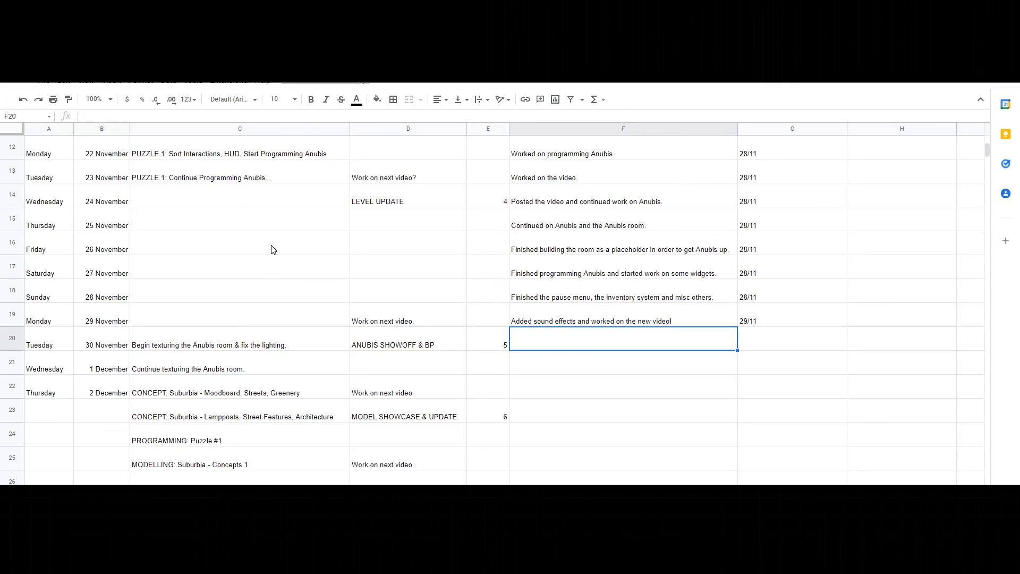
pyautogui.click(398, 345)
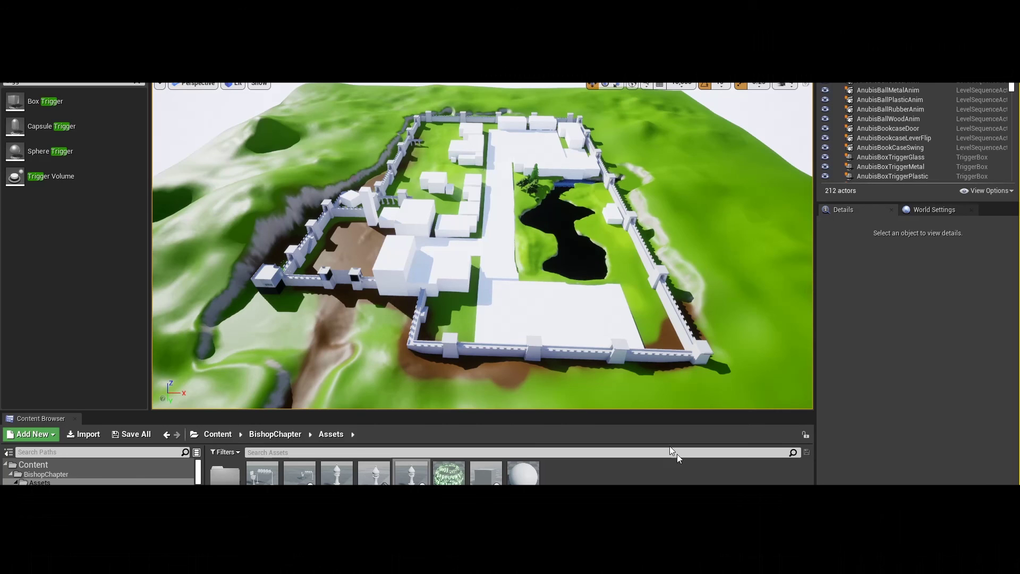
# Tilt the viewport camera to show the whole walled town beside the lake
pyautogui.moveTo(514, 261)
pyautogui.mouseDown(button='right')
pyautogui.moveTo(514, 234)
pyautogui.moveTo(504, 244)
pyautogui.moveTo(515, 260)
pyautogui.mouseUp(button='right')
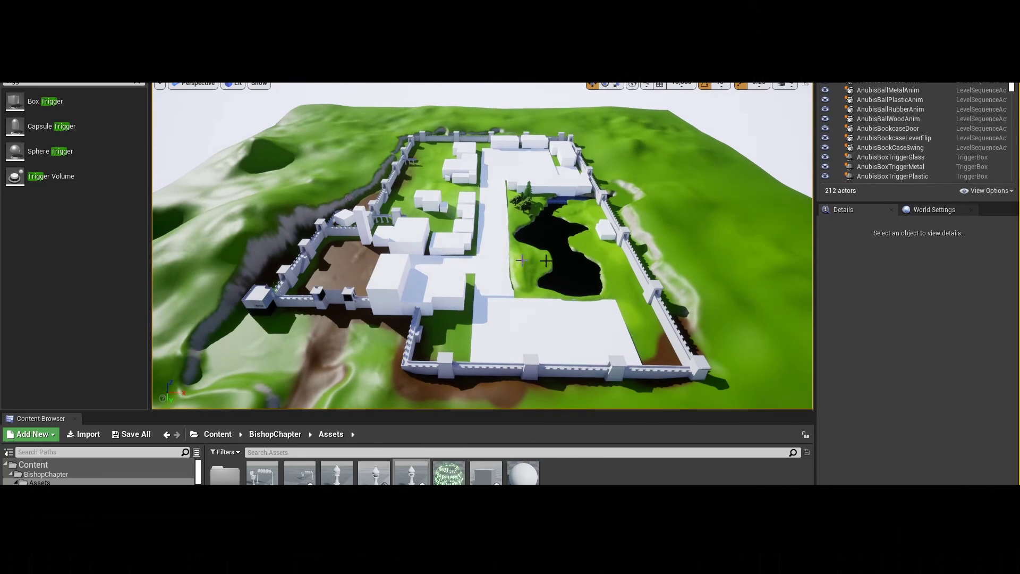